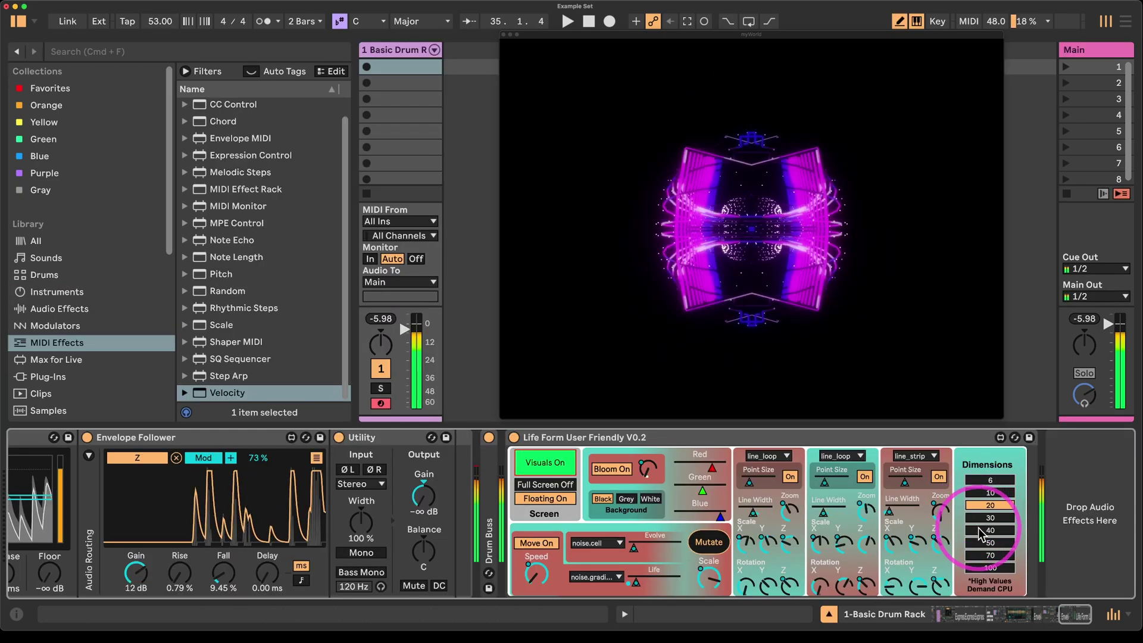
Step: Set Life Form's Dimensions to 40 and the Life noise type to noise.checker, adjusting the overall scale to suit
left_click(990, 530)
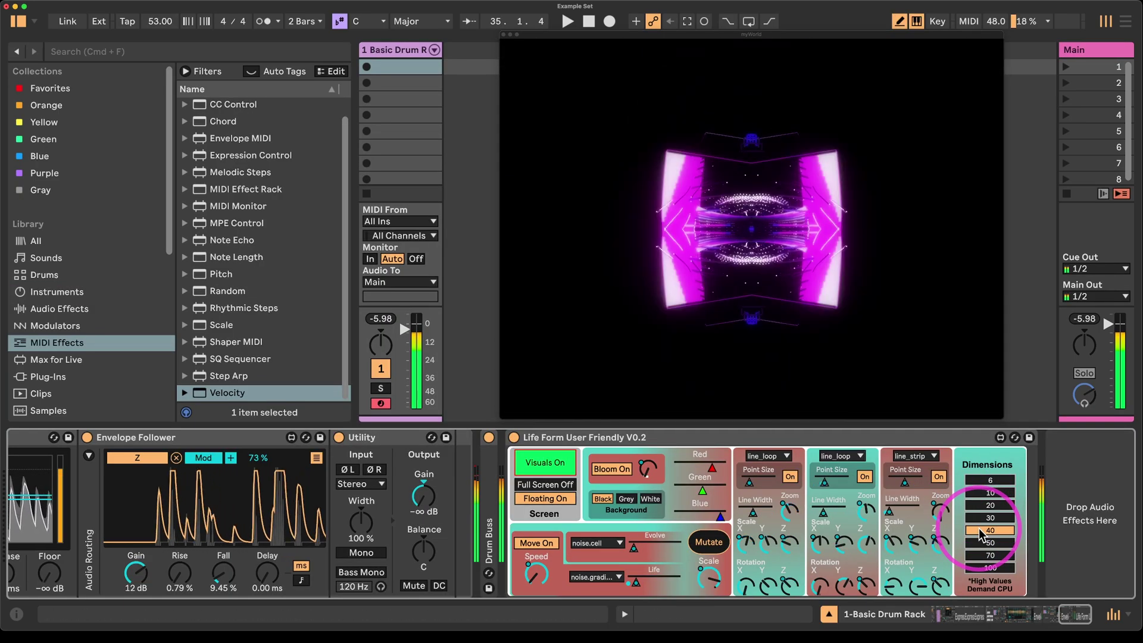
left_click_drag(709, 575, 702, 600)
left_click(595, 577)
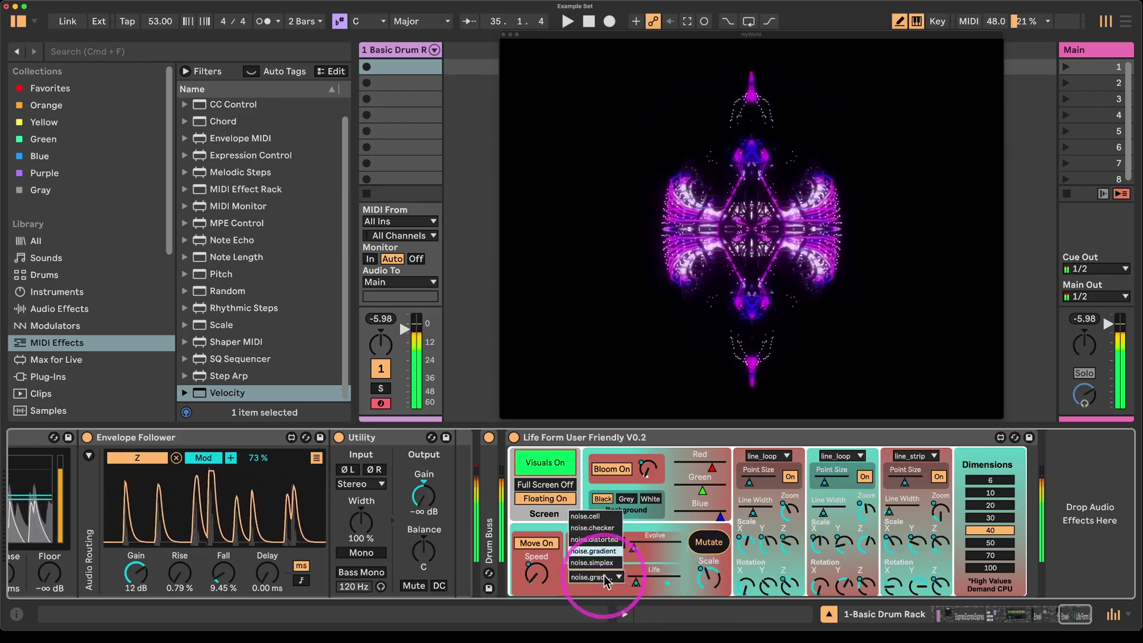
left_click(592, 527)
mouse_move(707, 576)
left_mouse_down()
mouse_move(692, 584)
mouse_move(703, 610)
mouse_move(702, 592)
left_mouse_up()
Step: Lower the visual's red level and rework its form with Dimensions at 100 and new Life and Scale amounts
mouse_move(698, 480)
left_mouse_down()
mouse_move(707, 462)
mouse_move(694, 467)
left_mouse_up()
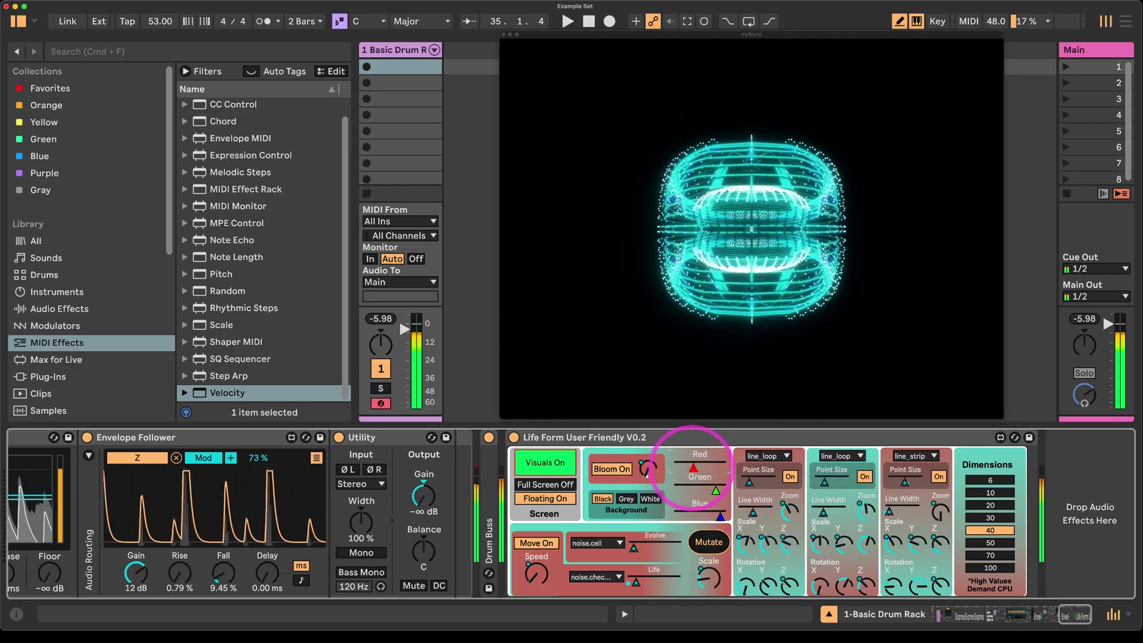
left_click(990, 567)
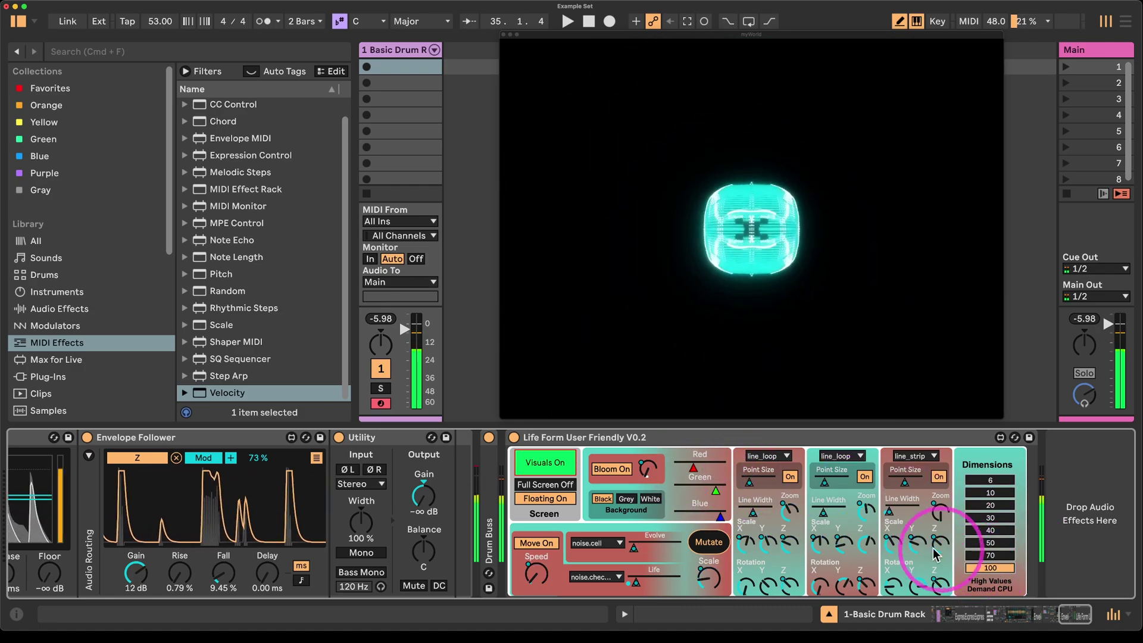
left_click_drag(636, 581, 657, 550)
left_click_drag(707, 582, 716, 553)
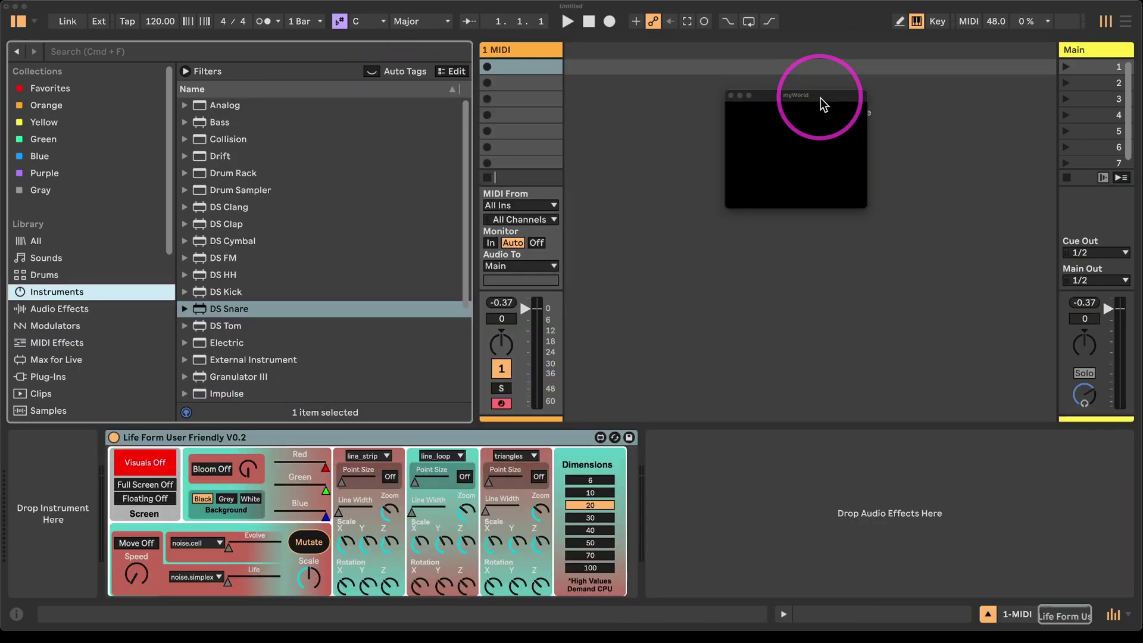
Step: Reposition the myWorld visuals window in the untitled set's empty track area and enlarge it
left_click_drag(819, 93, 871, 89)
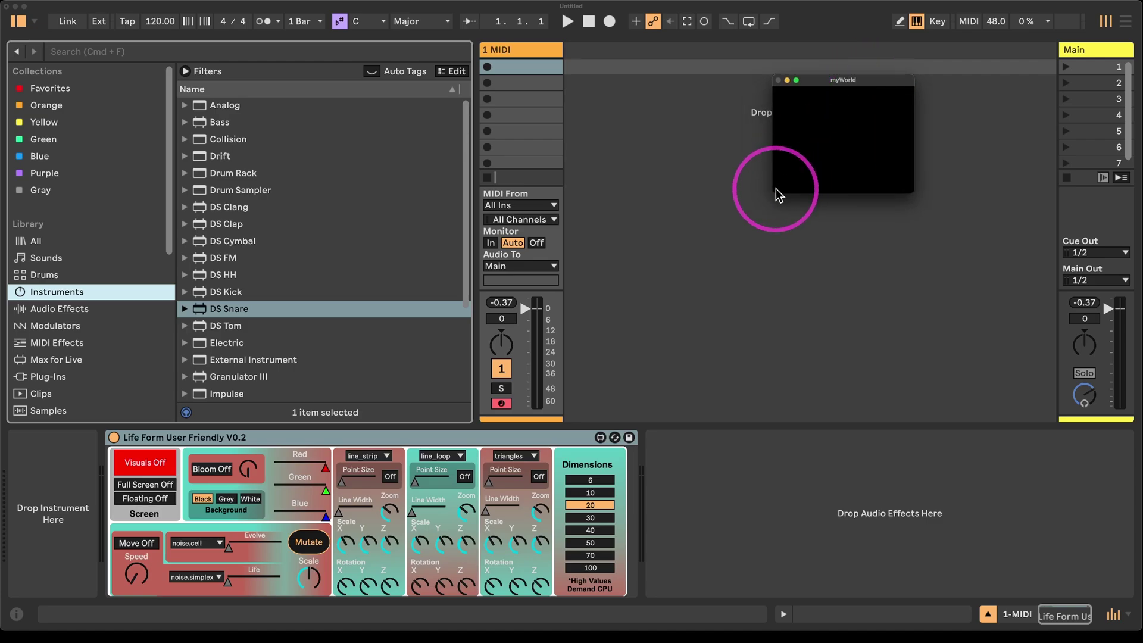
left_click_drag(775, 193, 601, 308)
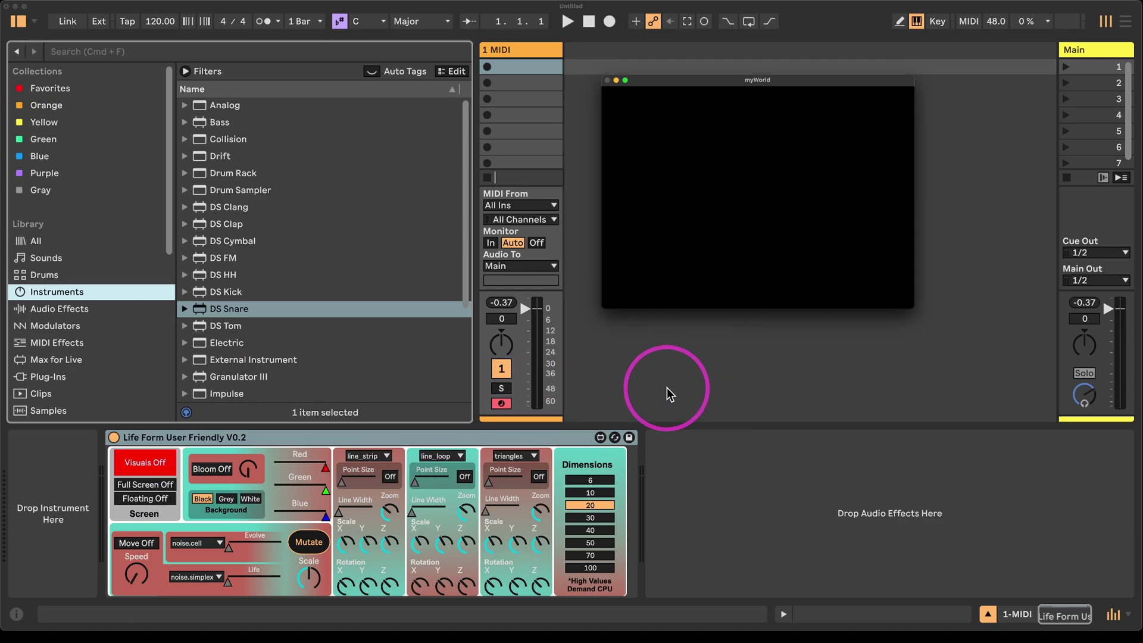
Step: Turn on Floating for the visuals window and check that it stays in front of the set
left_click(695, 377)
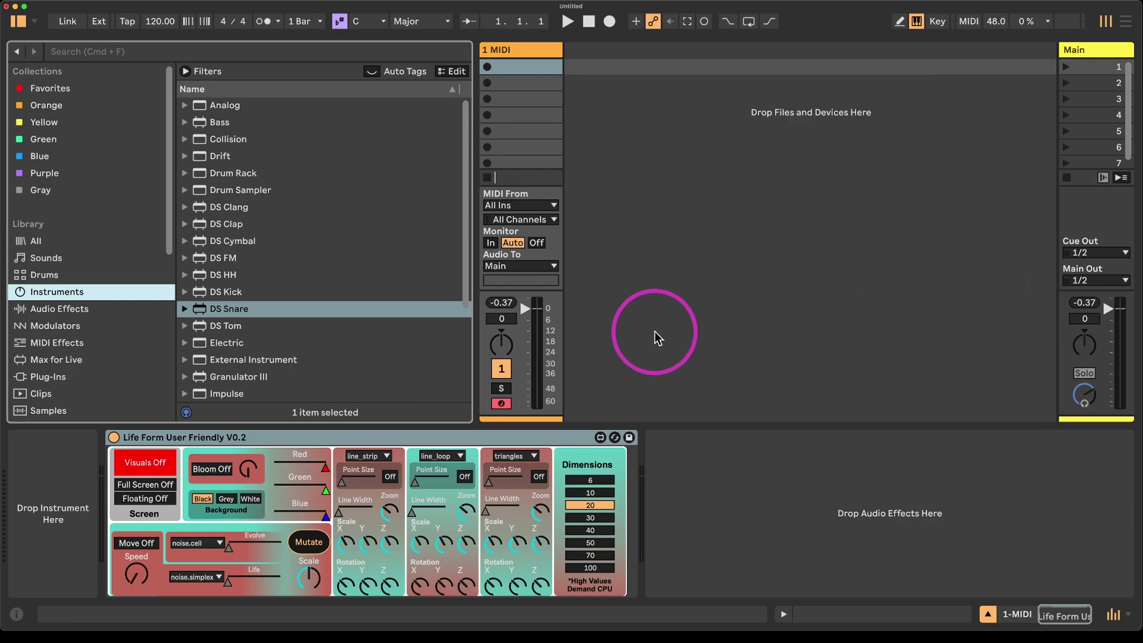
left_click(163, 498)
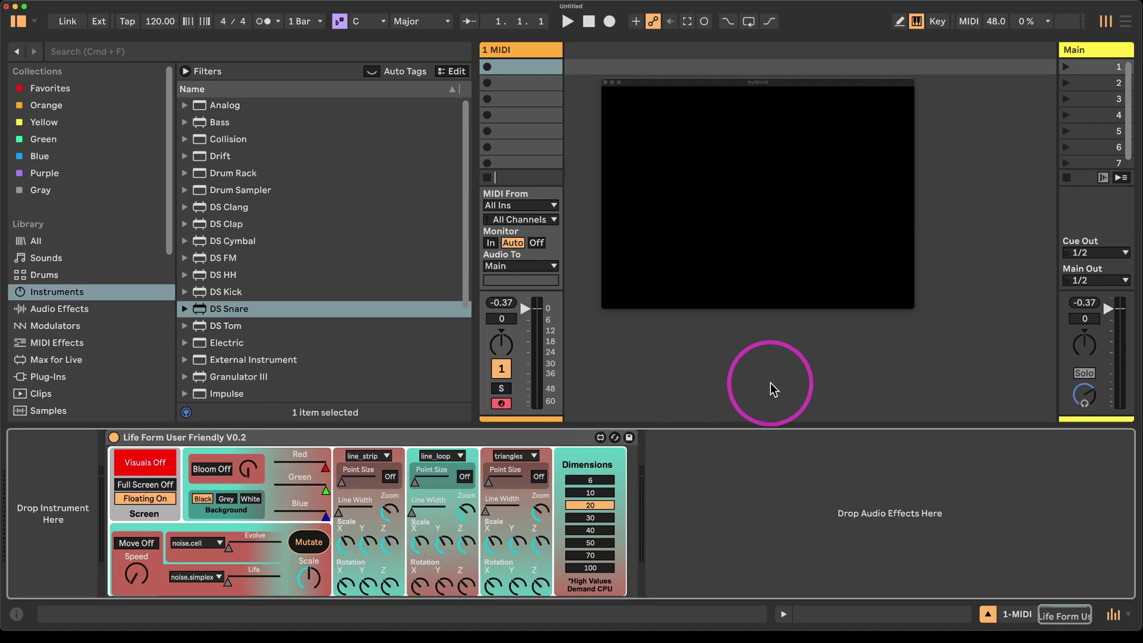
left_click(752, 374)
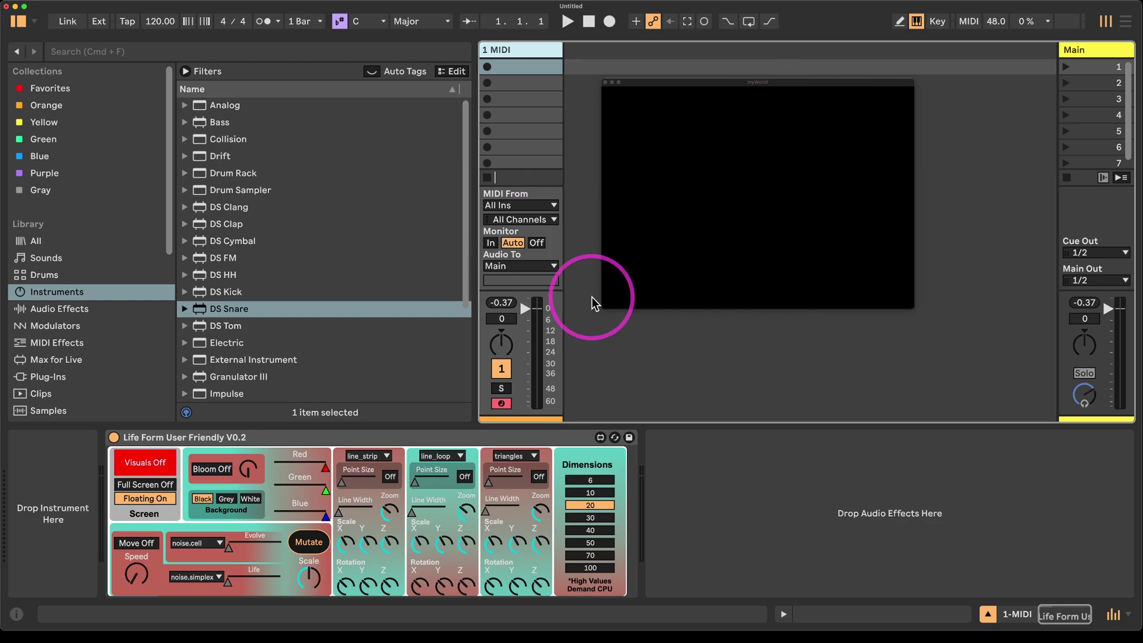
Step: Turn the visuals on and resize the myWorld window to fill the area between the MIDI and Main tracks
left_click(120, 465)
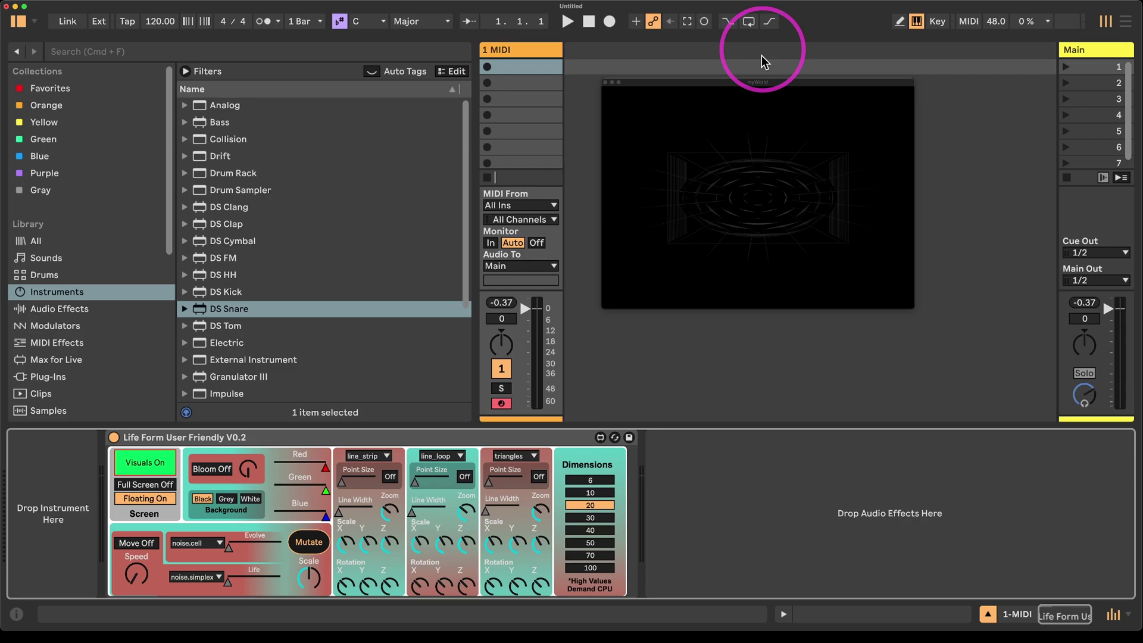
left_click_drag(753, 85, 718, 63)
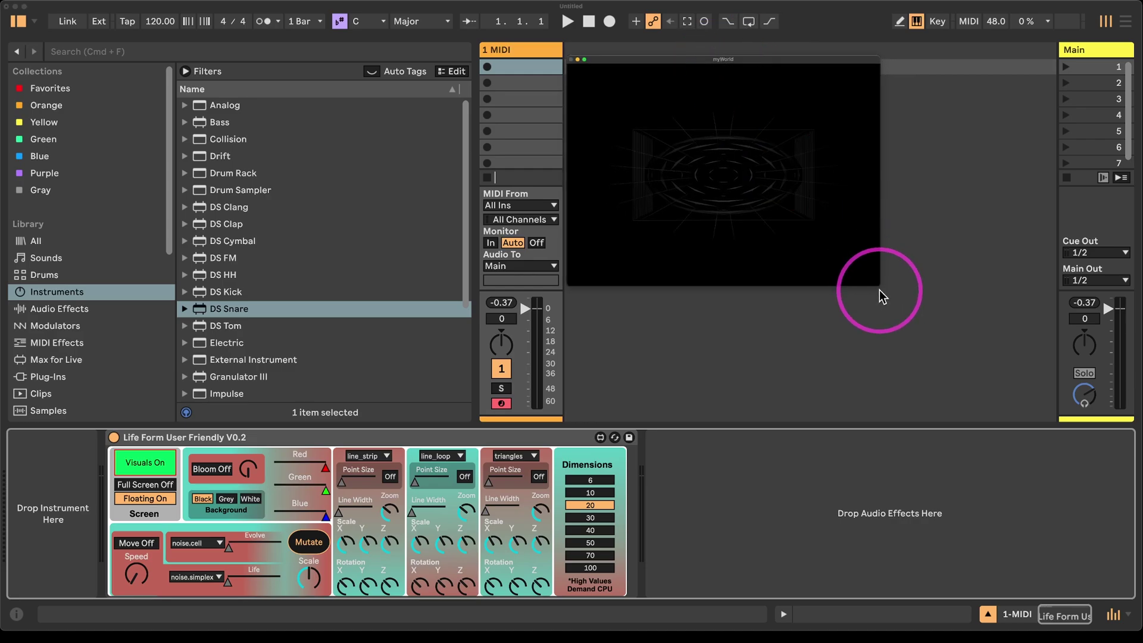
left_click_drag(881, 298, 1057, 417)
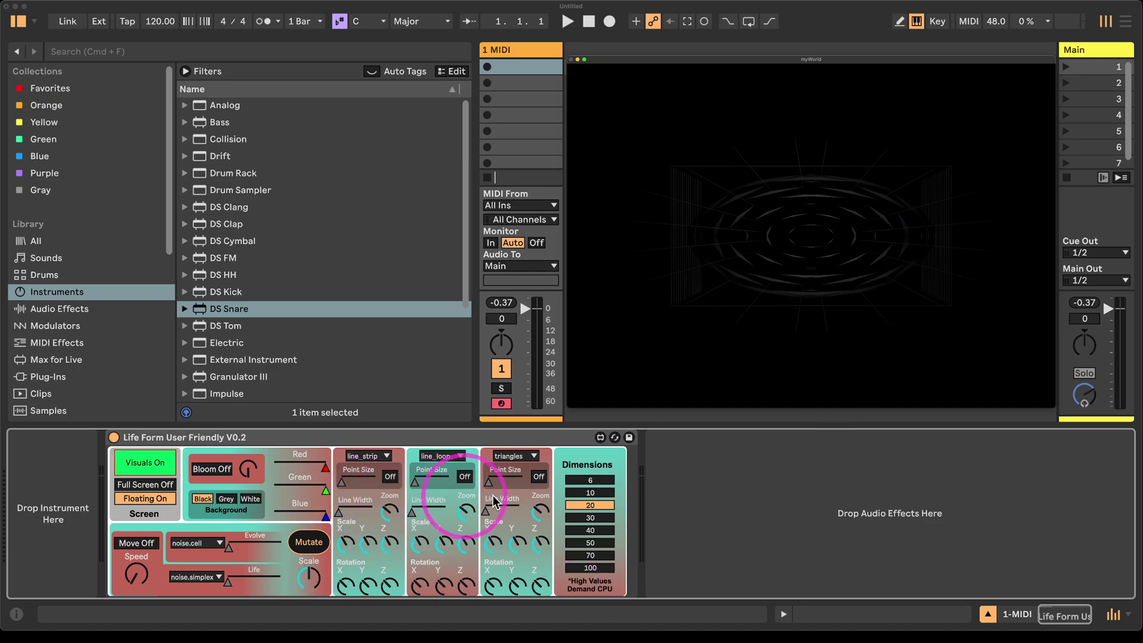
Step: Adjust the Y scale, Y rotation and zoom of the first shape, line_strip, to widen its form
left_click_drag(369, 545, 371, 520)
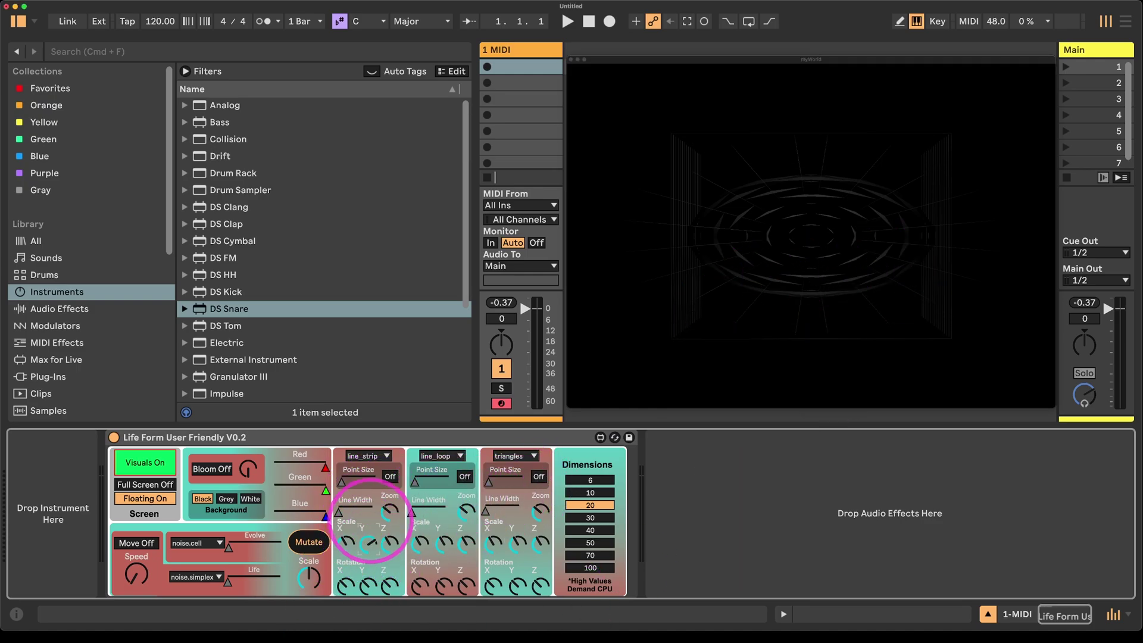
left_click_drag(368, 586, 401, 514)
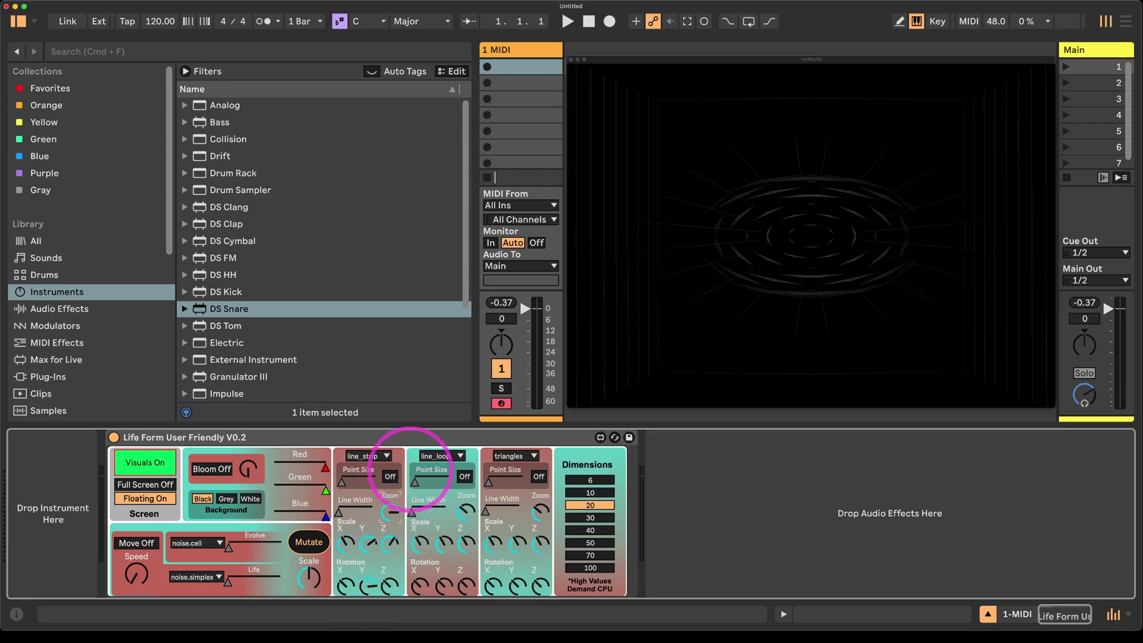
mouse_move(411, 498)
left_mouse_down()
mouse_move(411, 530)
mouse_move(420, 499)
left_mouse_up()
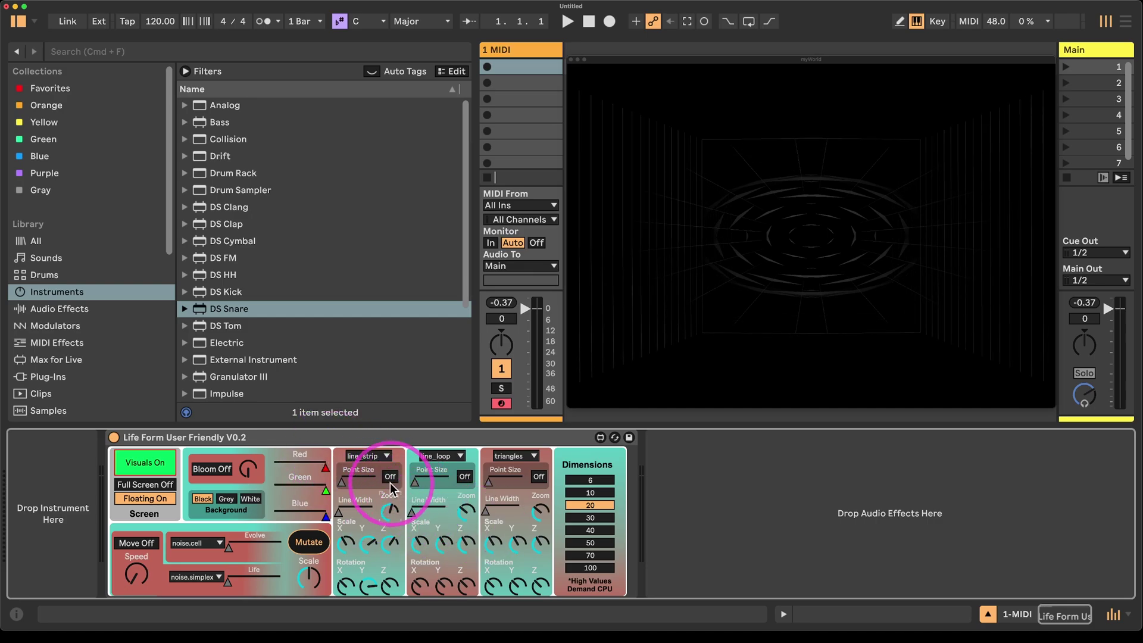
Step: Enable points on all three shapes and increase each shape's point size
left_click(391, 480)
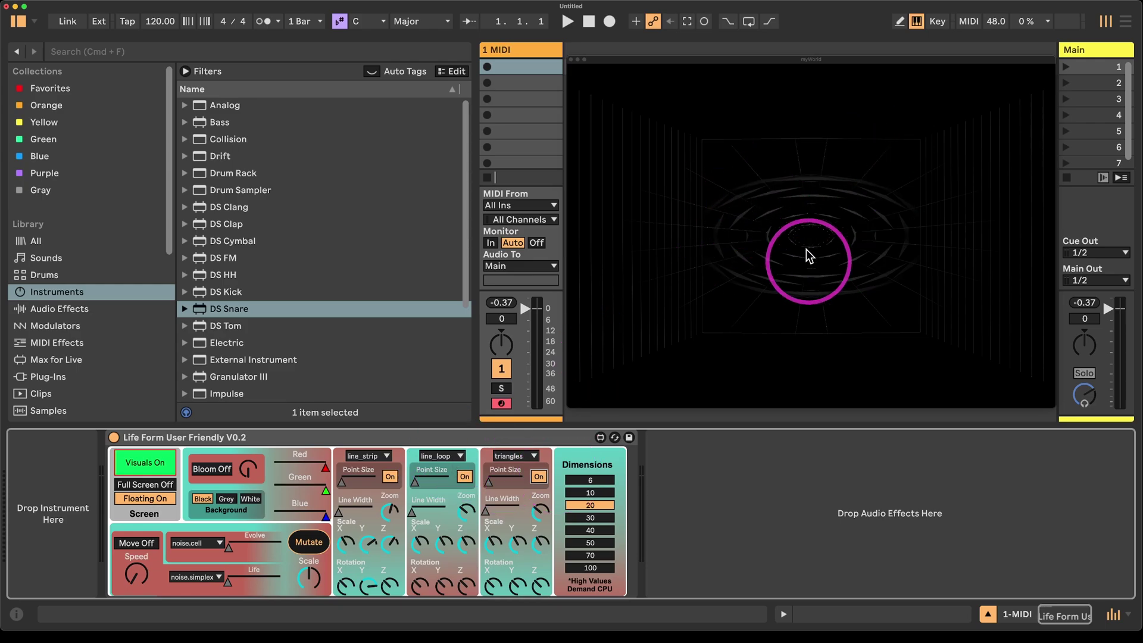
left_click_drag(342, 484, 527, 482)
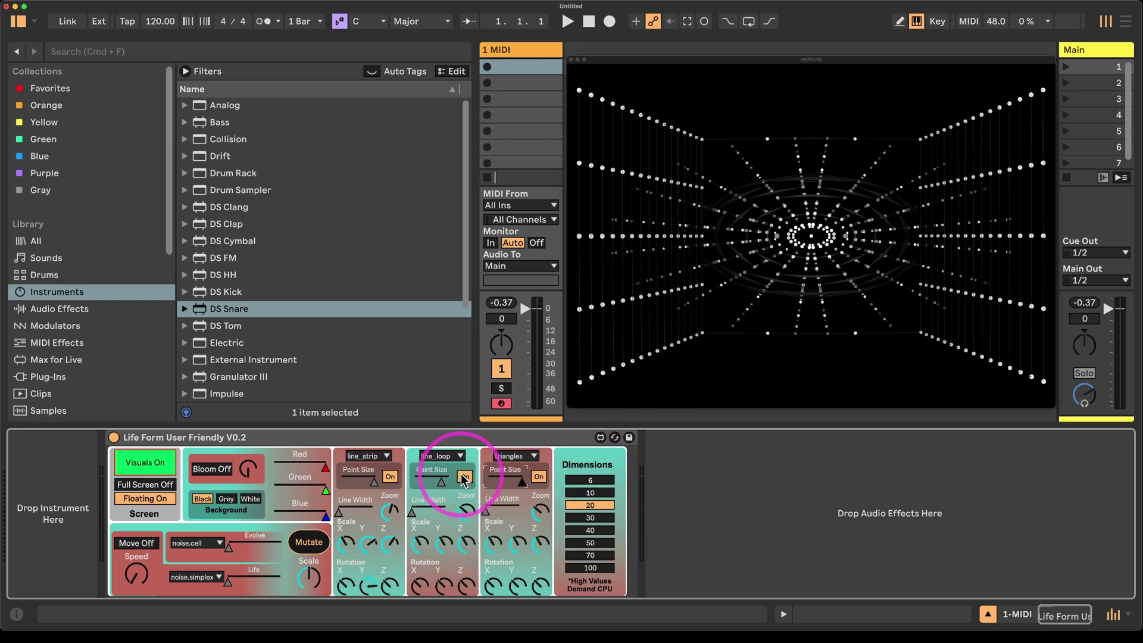
Step: Adjust the third shape's zoom and change its type from triangles to polygon
left_click_drag(516, 548, 559, 469)
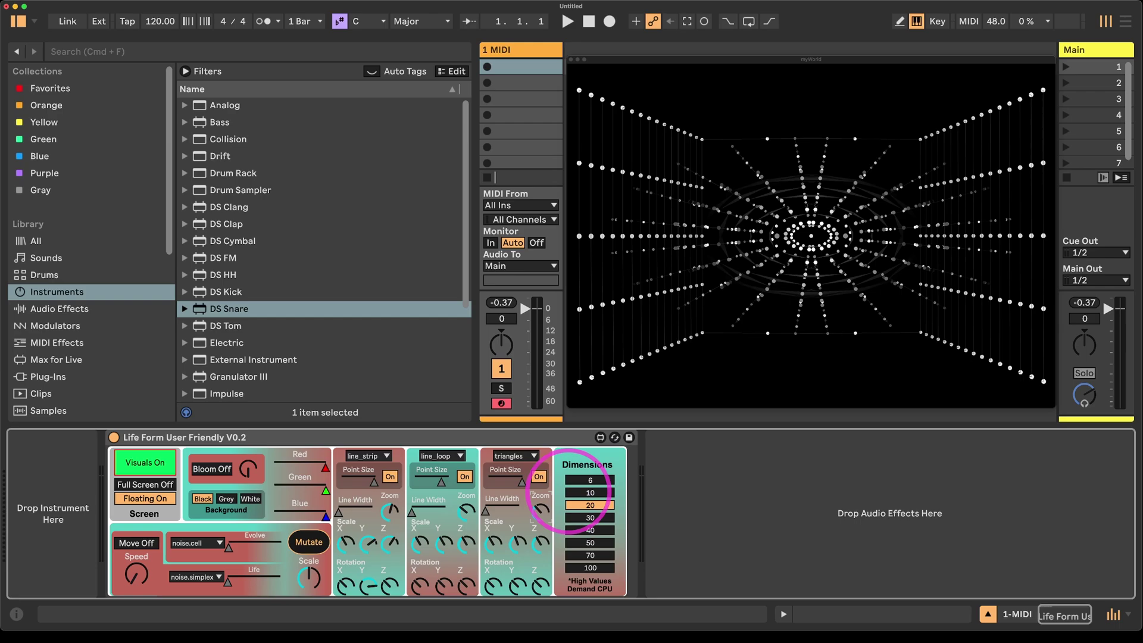
left_click(513, 456)
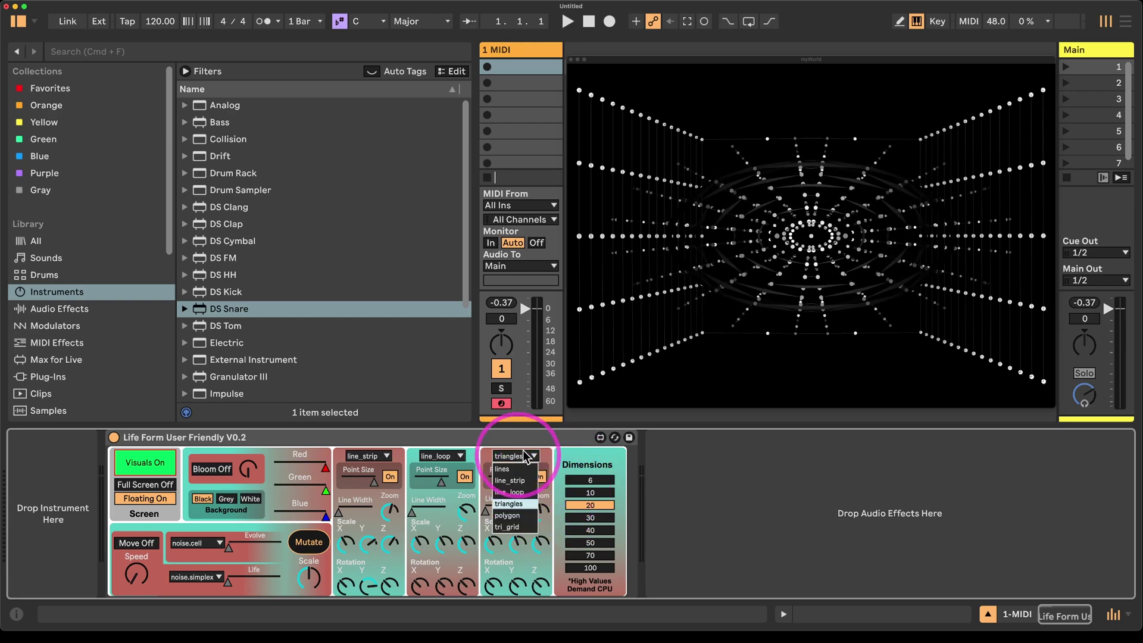
left_click(507, 516)
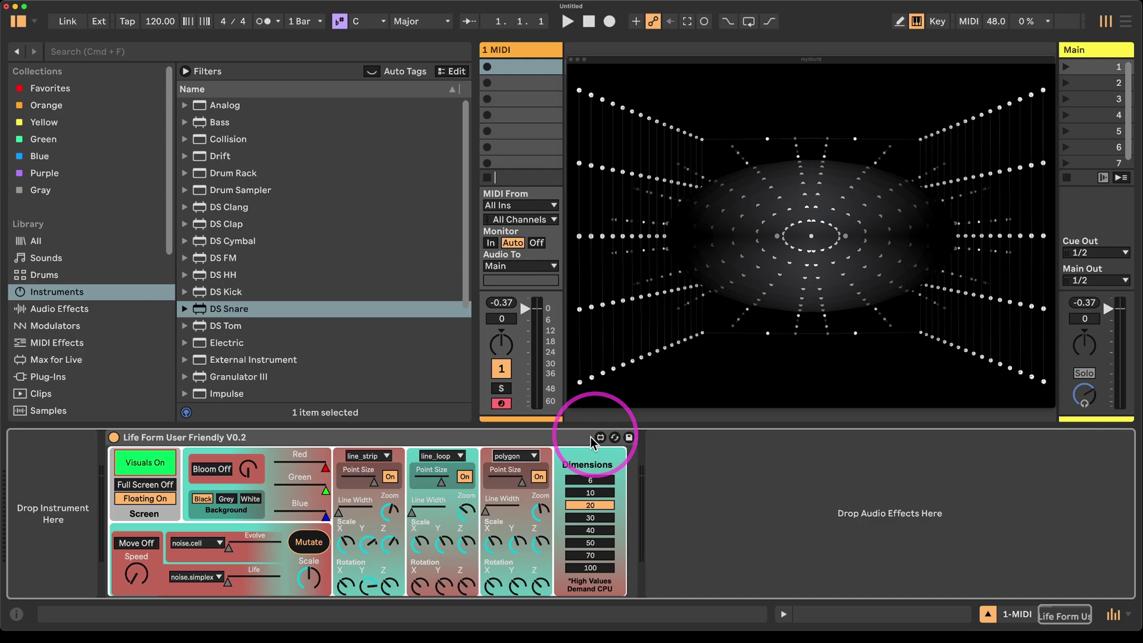
Step: Reduce the polygon shape's point size to the minimum and turn its points off
mouse_move(540, 514)
left_mouse_down()
mouse_move(562, 476)
mouse_move(562, 487)
mouse_move(491, 483)
left_mouse_up()
left_click(541, 476)
Step: Lower the line_strip shape's X scale and adjust the polygon shape's zoom
left_click_drag(427, 544, 357, 542)
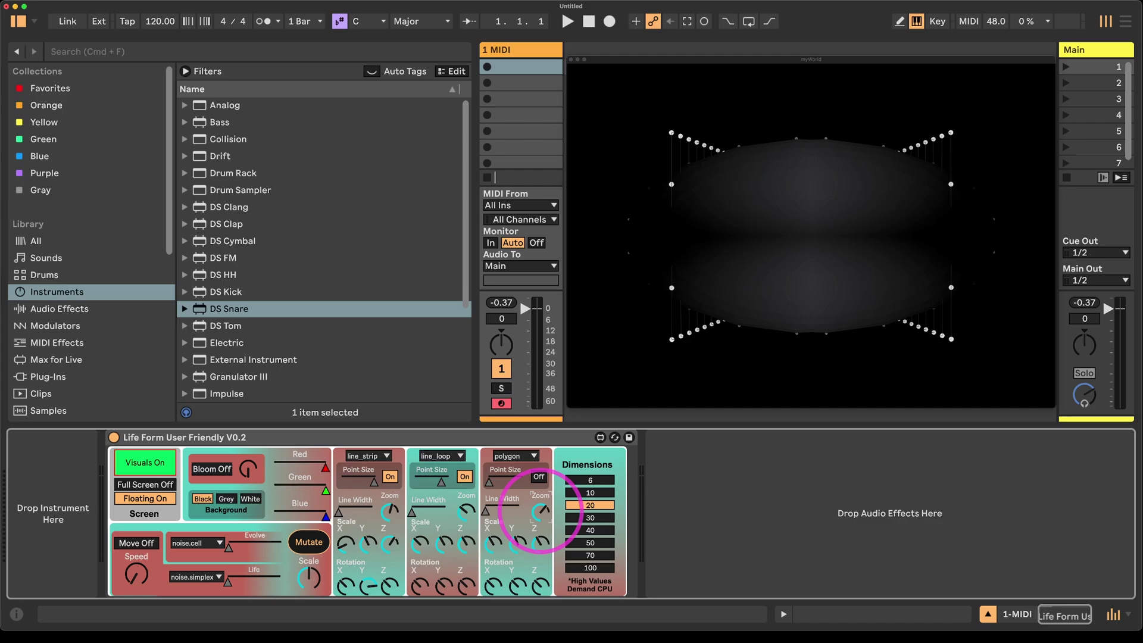
left_click_drag(541, 511, 535, 533)
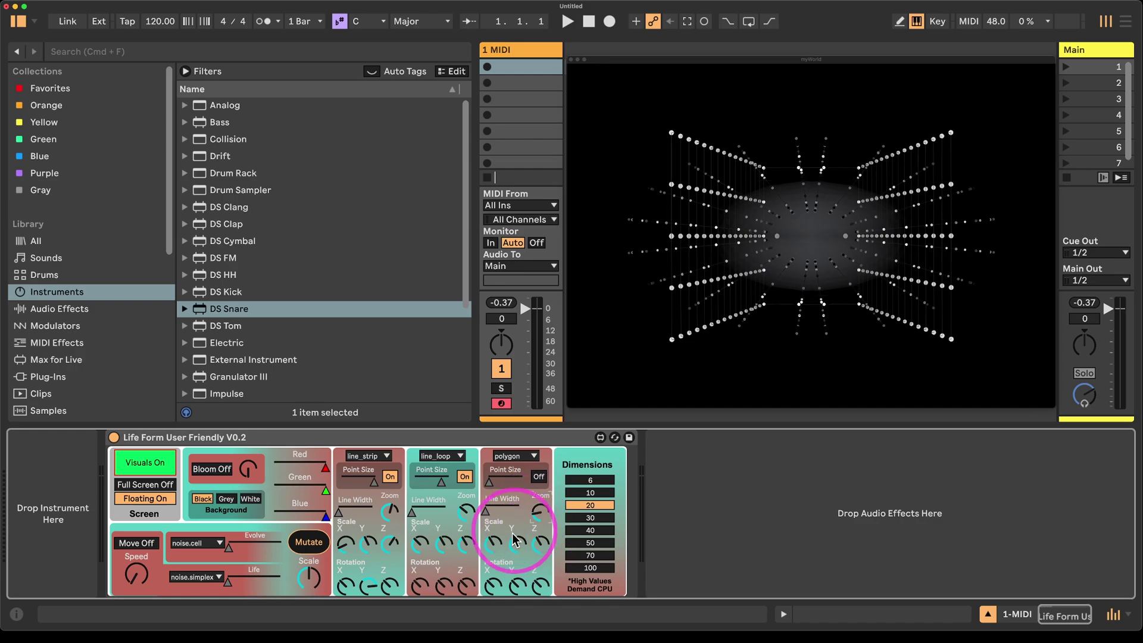
Step: Switch point display off so that all three shapes show without points
left_click(539, 476)
left_click(390, 477)
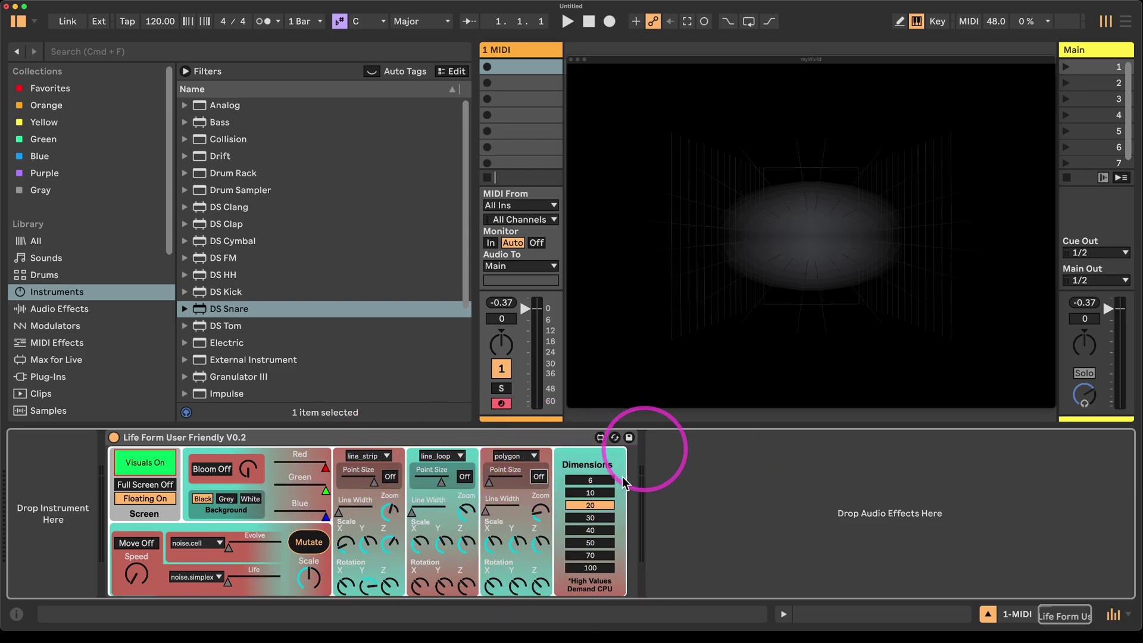
left_click(539, 476)
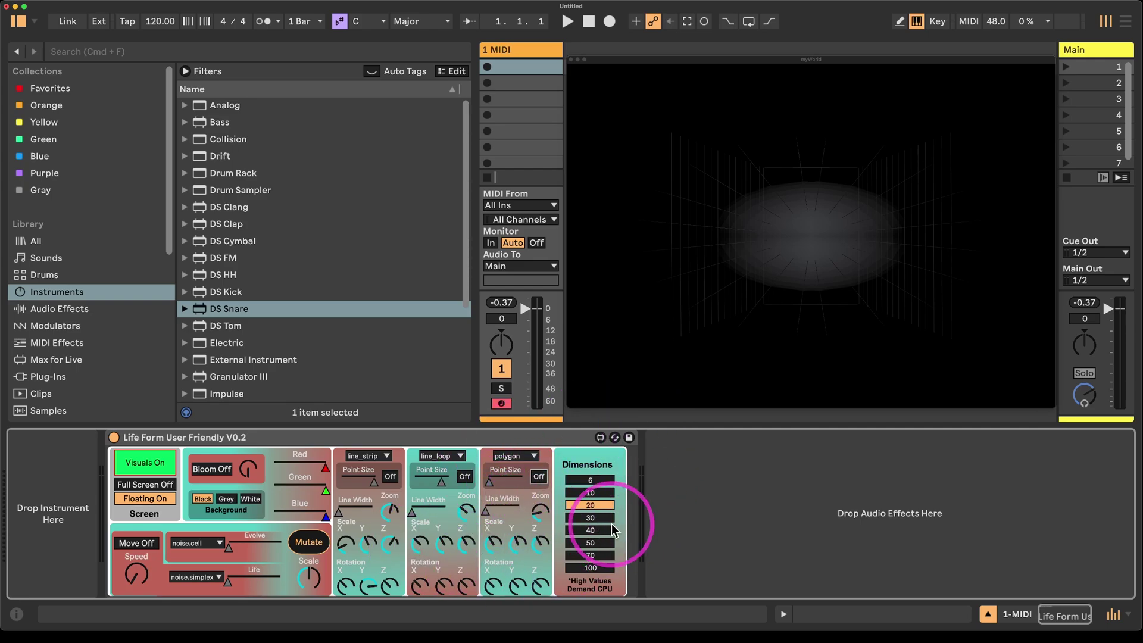
Step: Compare Dimensions settings from 6 up to 100, including 20, 50 and 70, and settle on 10
left_click(599, 542)
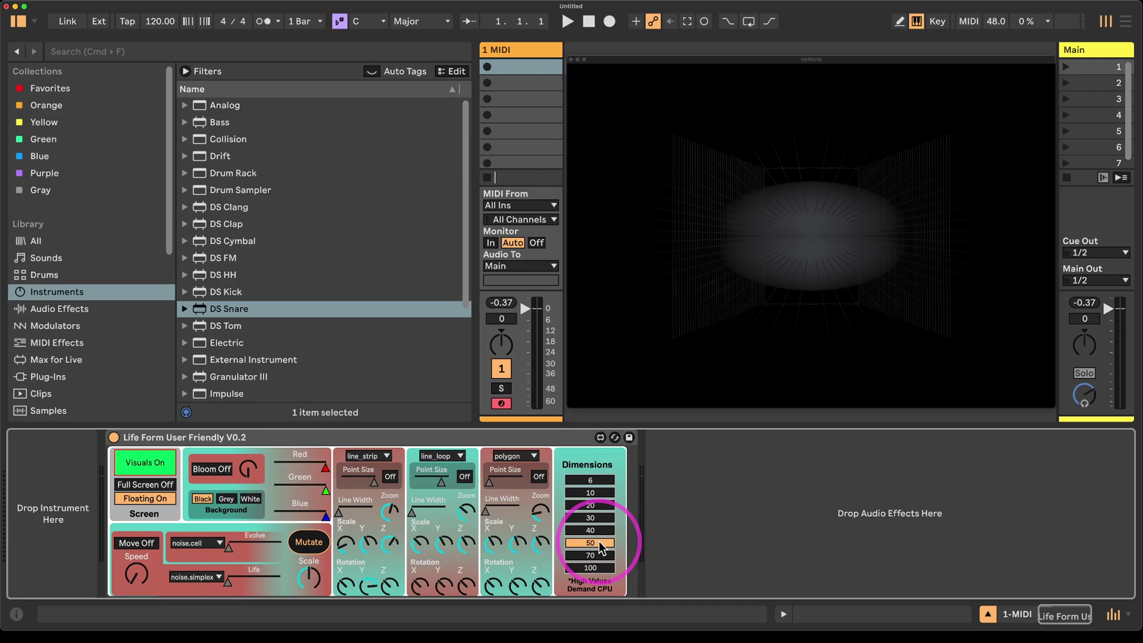
left_click(592, 568)
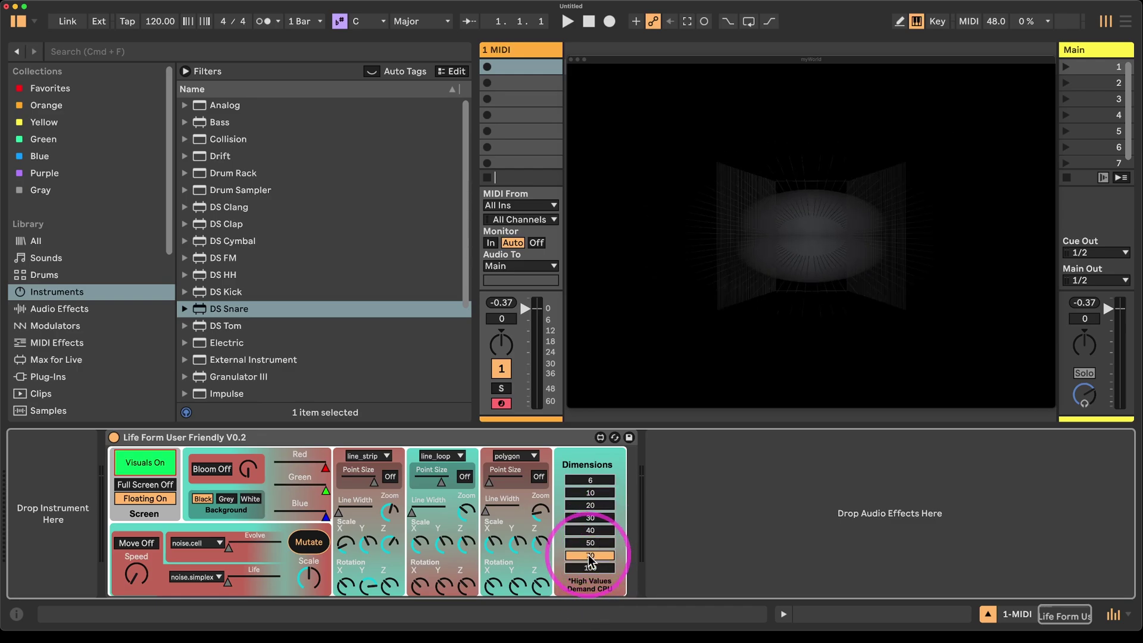
left_click(592, 505)
left_click(590, 480)
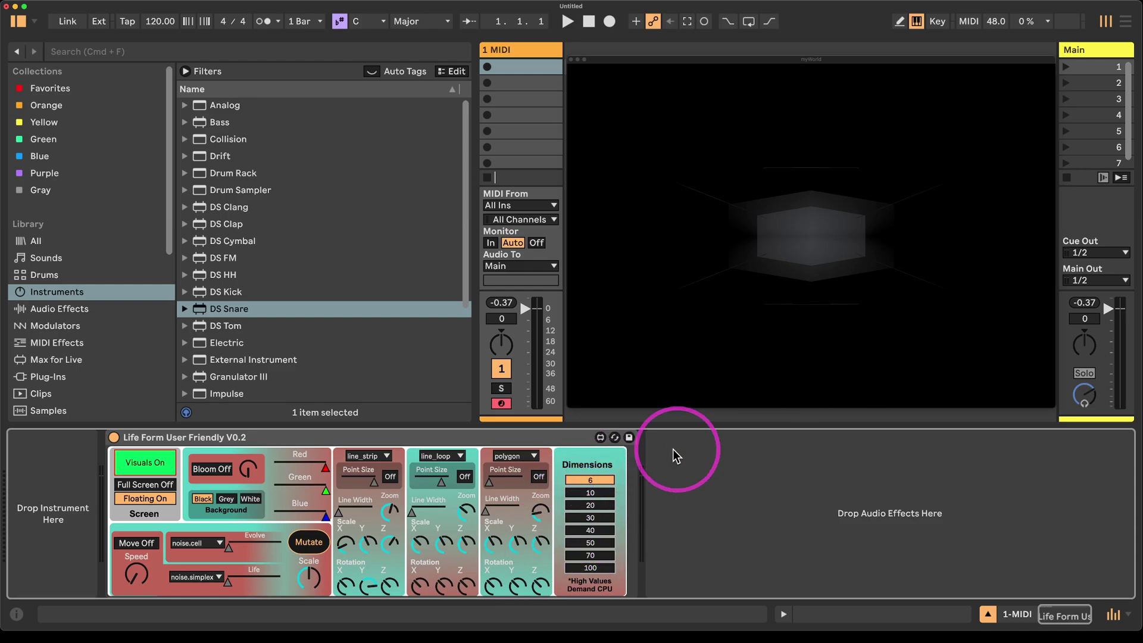
left_click(593, 567)
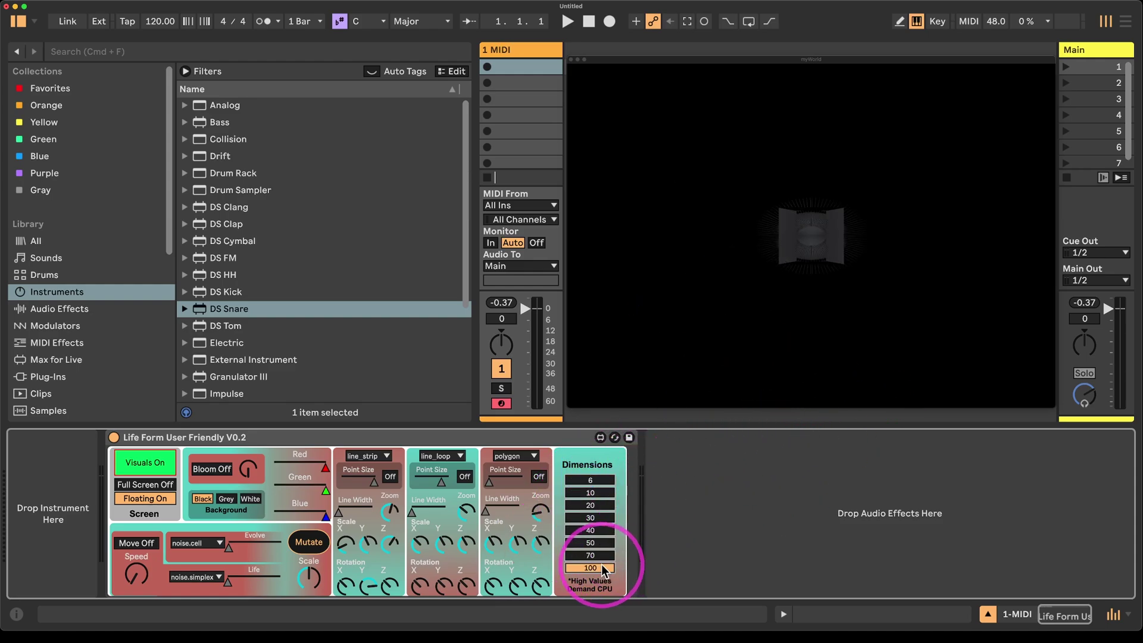
left_click(607, 494)
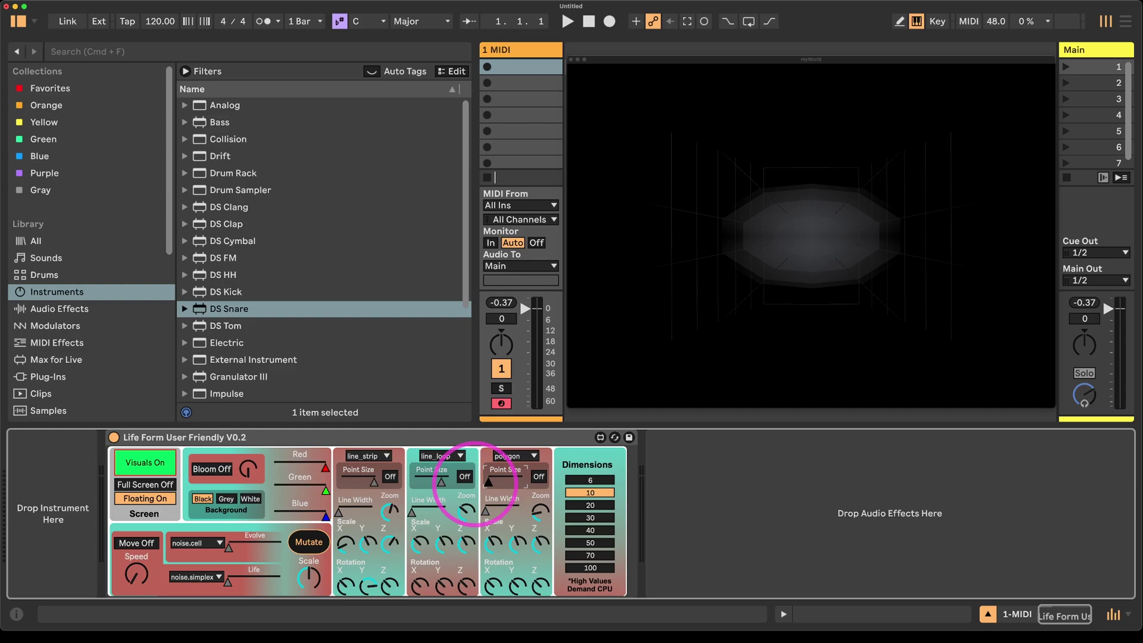
Step: Turn points back on for all three shapes and fine-tune the point sizes of the line_loop and polygon shapes
left_click_drag(527, 481, 512, 481)
left_click(465, 476)
left_click(539, 476)
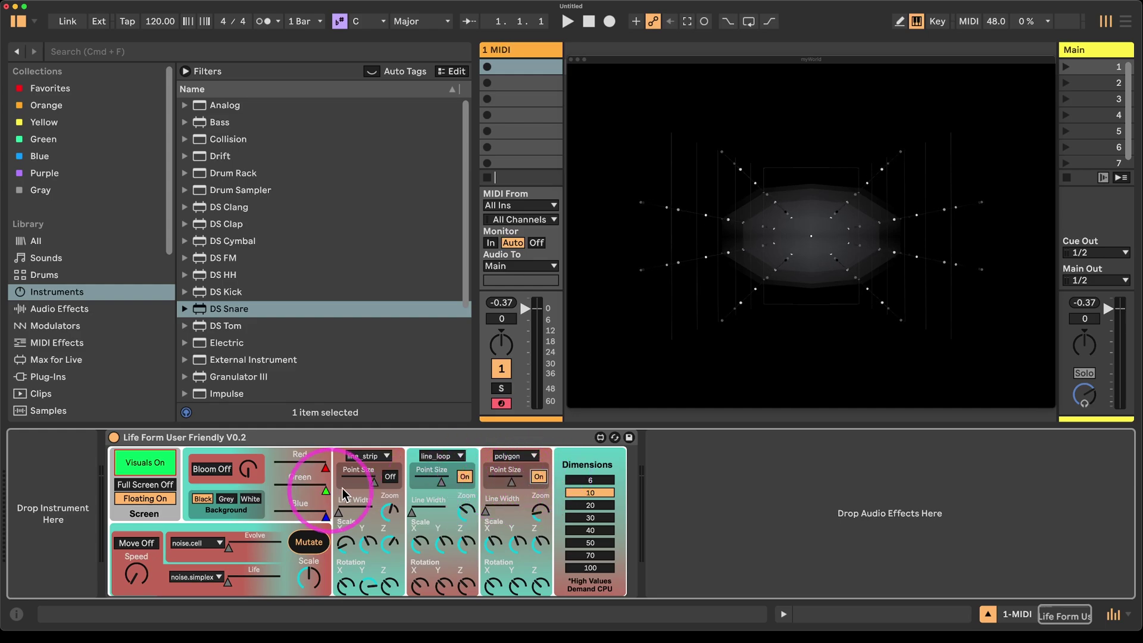
left_click_drag(423, 482, 431, 481)
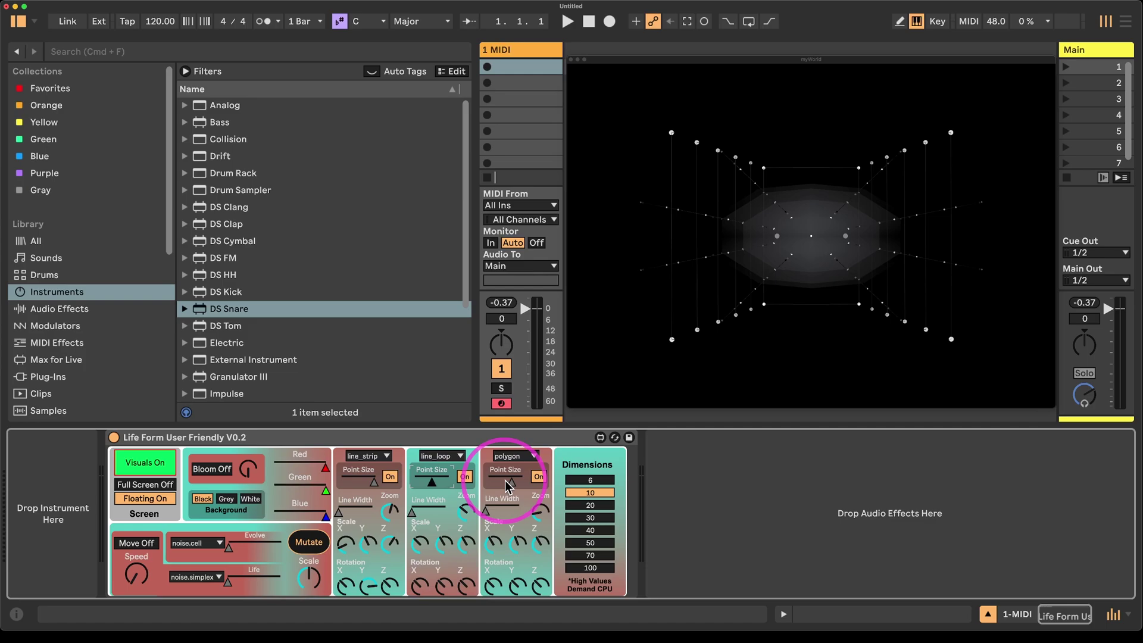
left_click(498, 485)
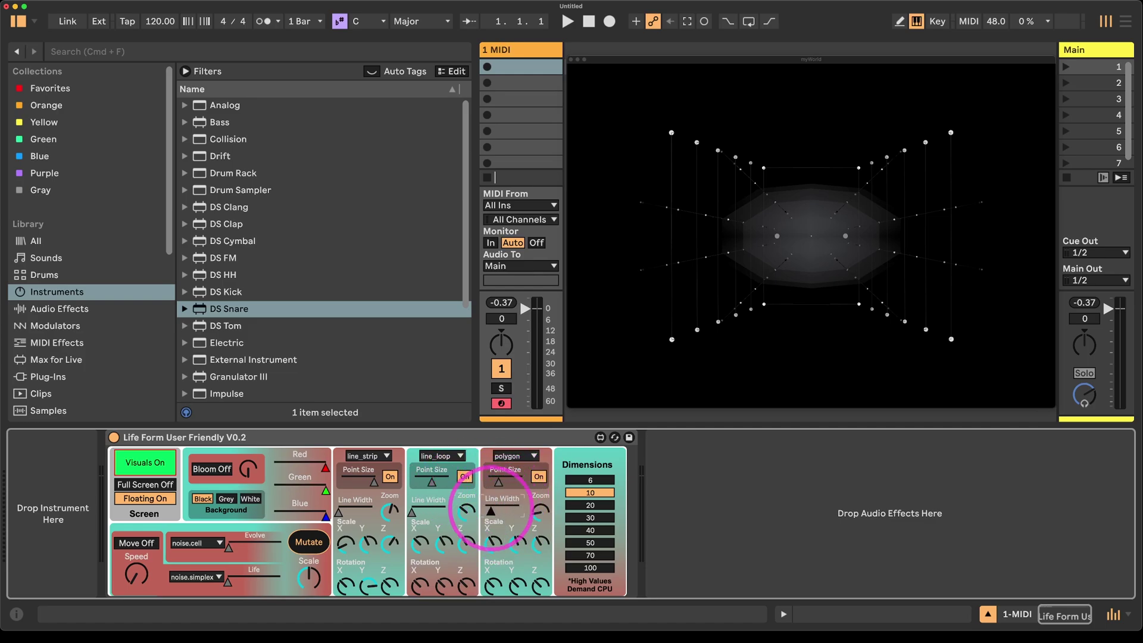
Step: Change the polygon shape to line_strip, thicken its line width and adjust its rotation
left_click_drag(505, 503, 511, 491)
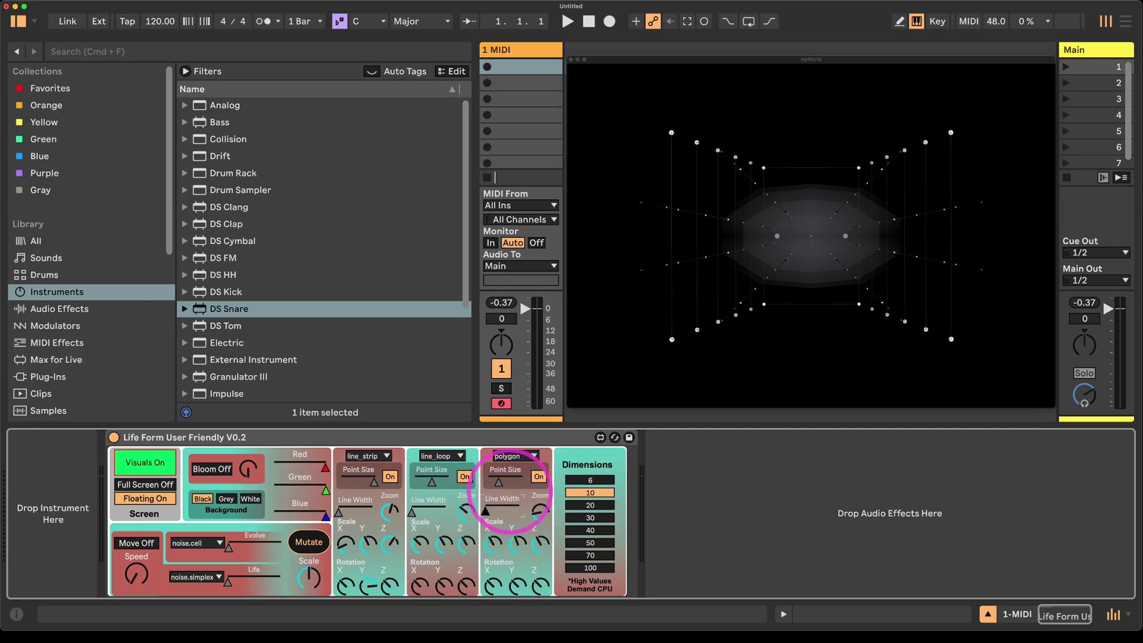
left_click(515, 456)
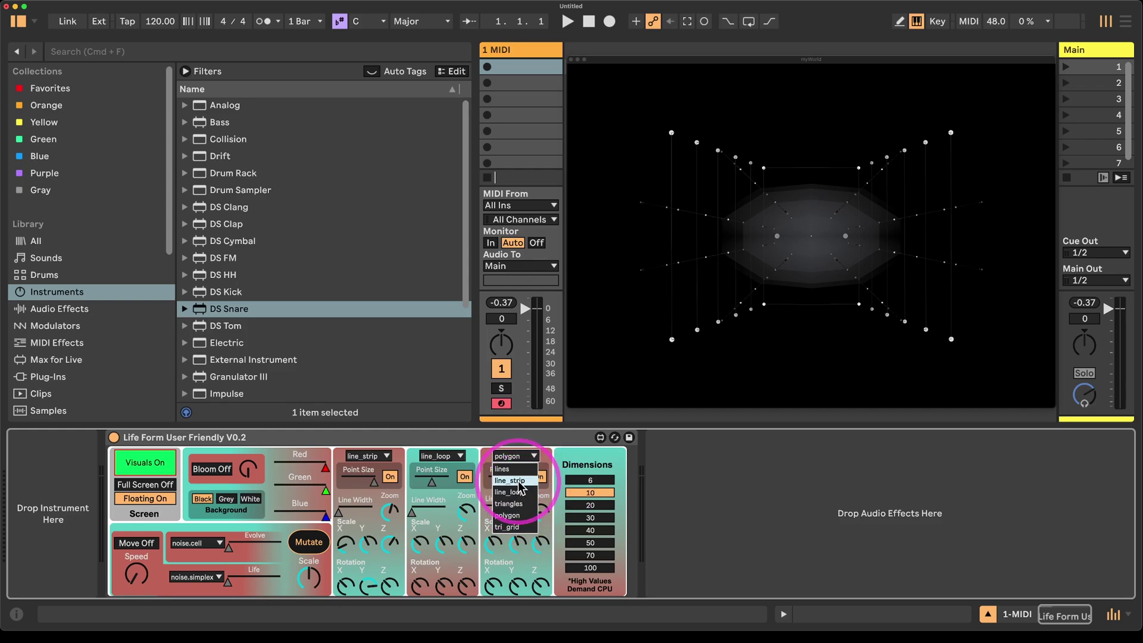
left_click(511, 480)
mouse_move(498, 511)
left_mouse_down()
mouse_move(562, 513)
mouse_move(521, 513)
mouse_move(546, 511)
mouse_move(549, 498)
left_mouse_up()
left_click_drag(513, 581, 463, 595)
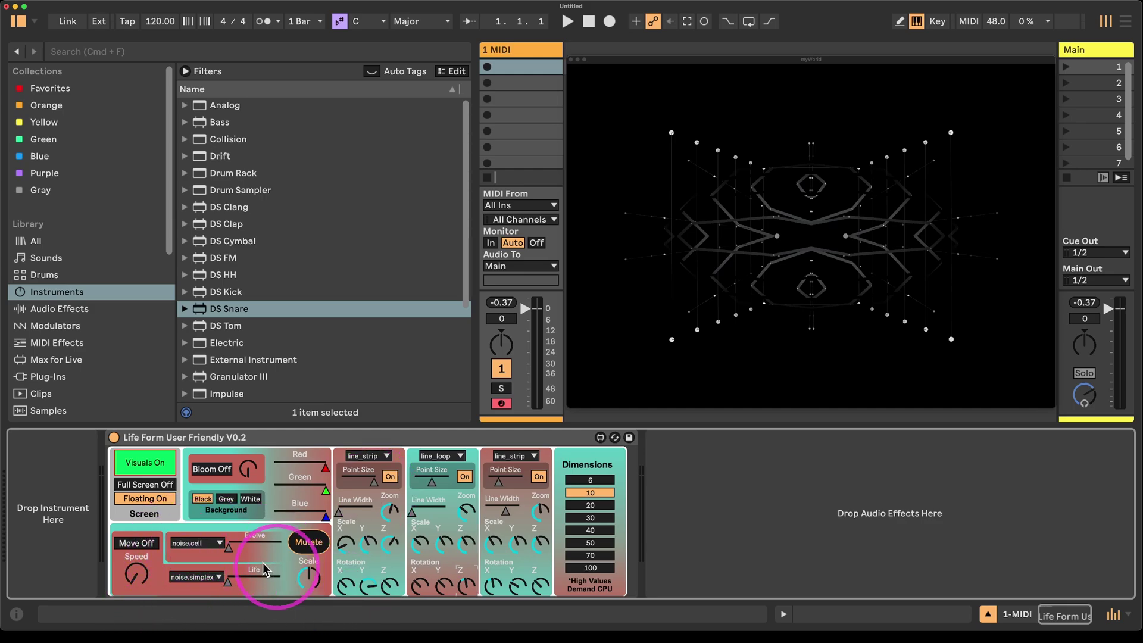
Step: Try the noise.cell, noise.checker and noise.distorted types for Evolve, sweeping the Evolve amount with each one
left_click_drag(229, 547, 233, 546)
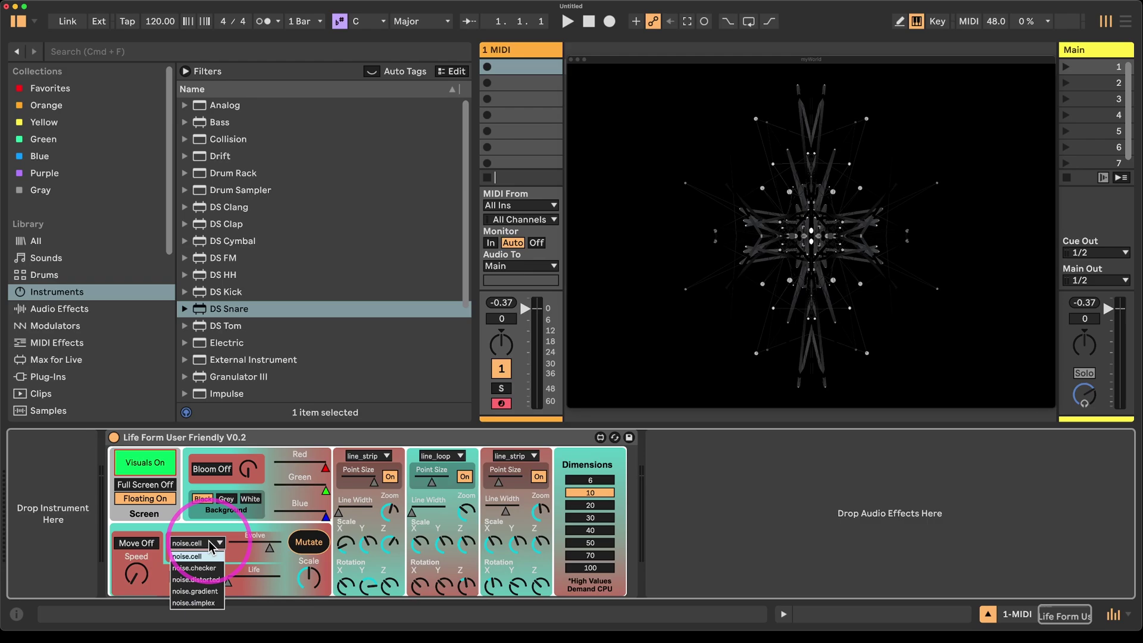
left_click_drag(260, 560, 260, 564)
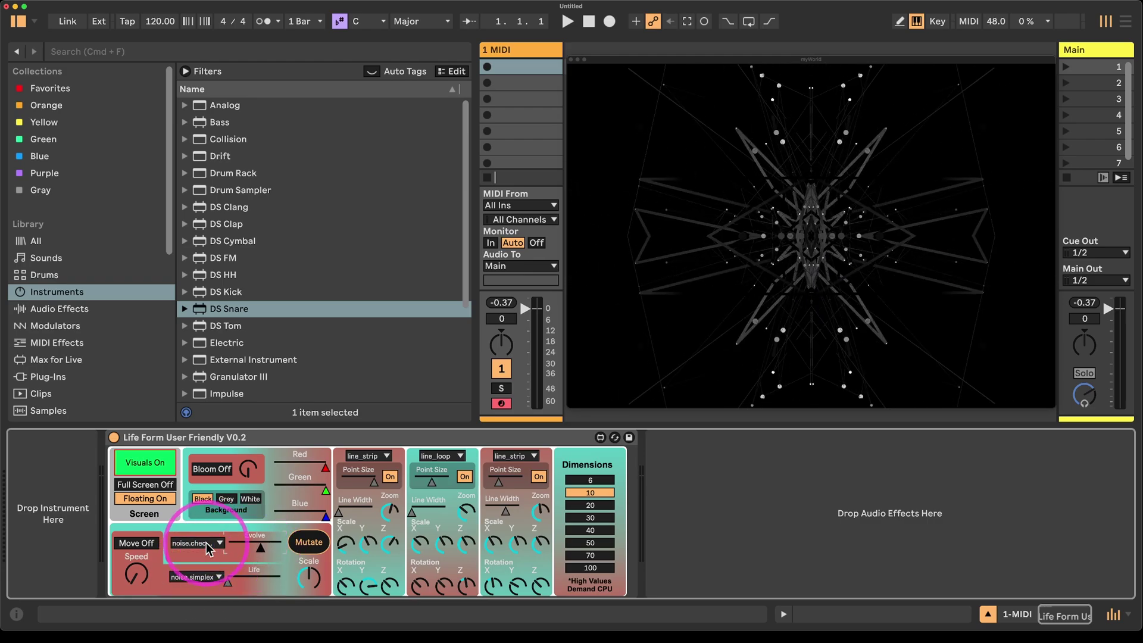
left_click(205, 580)
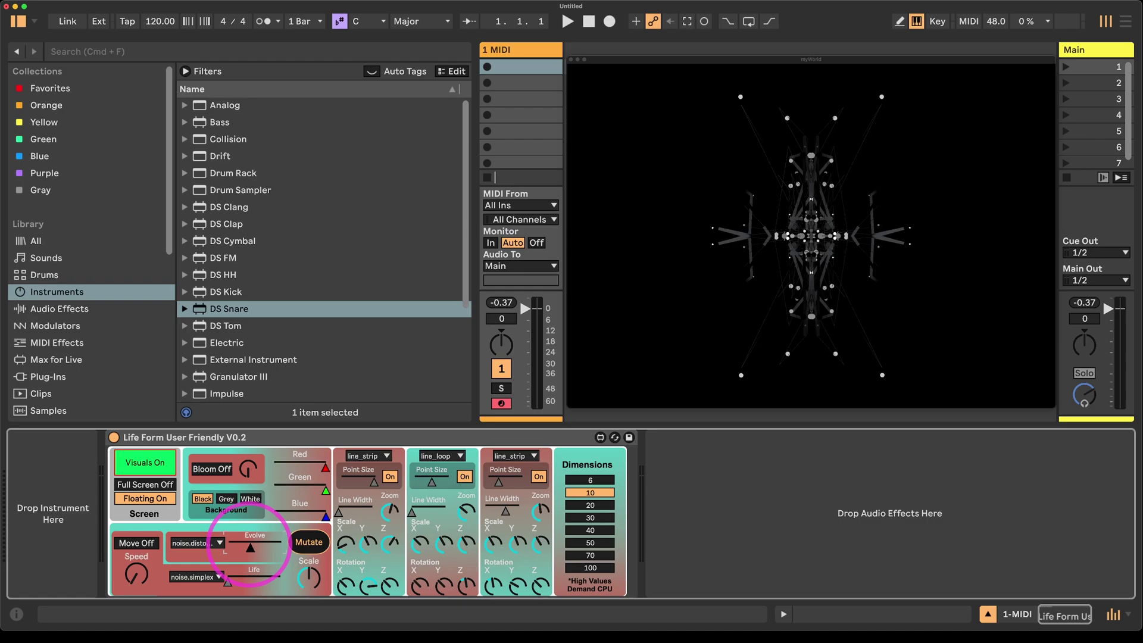
left_click_drag(262, 549, 267, 553)
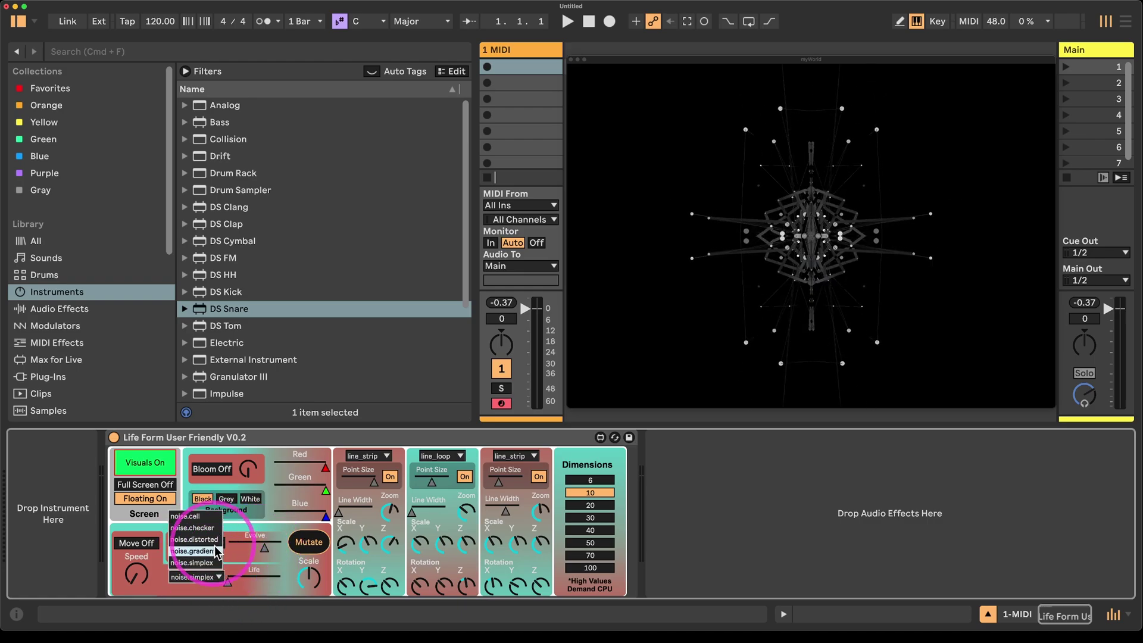
left_click_drag(253, 552, 216, 600)
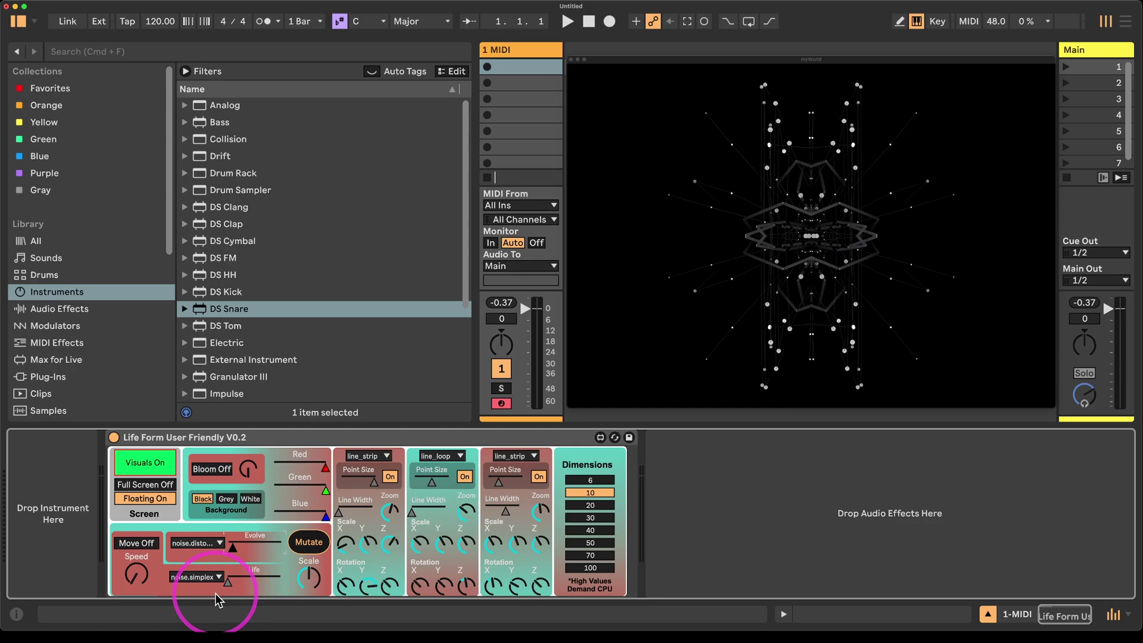
Step: Set the Evolve noise to noise.cell and the Life noise to noise.checker, and raise the Life and Evolve amounts
left_click(200, 528)
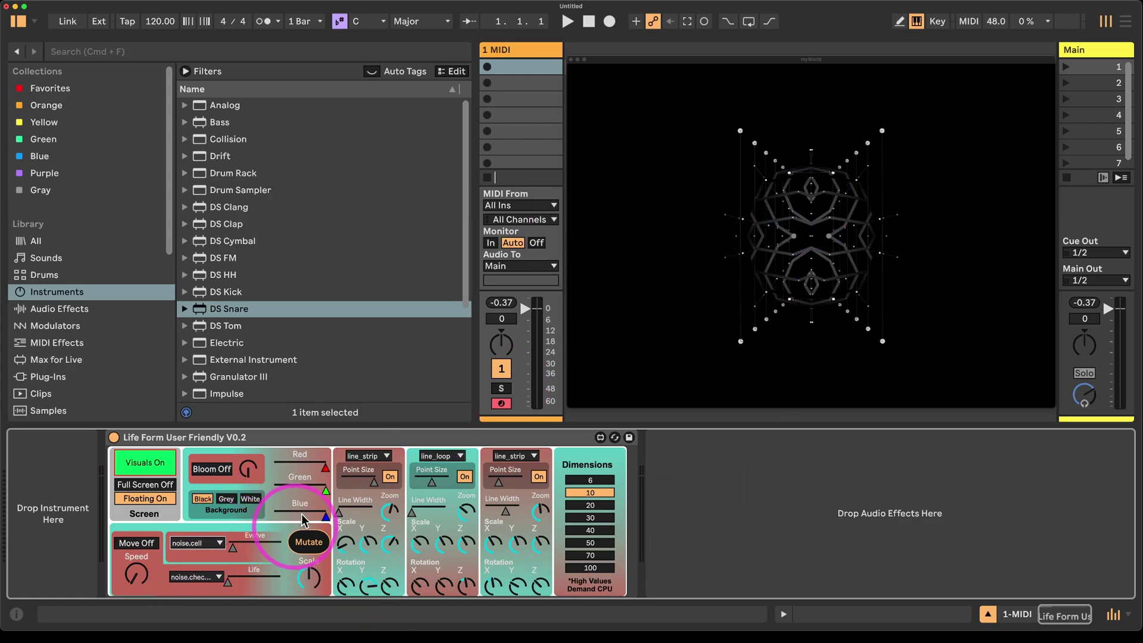
left_click(229, 581)
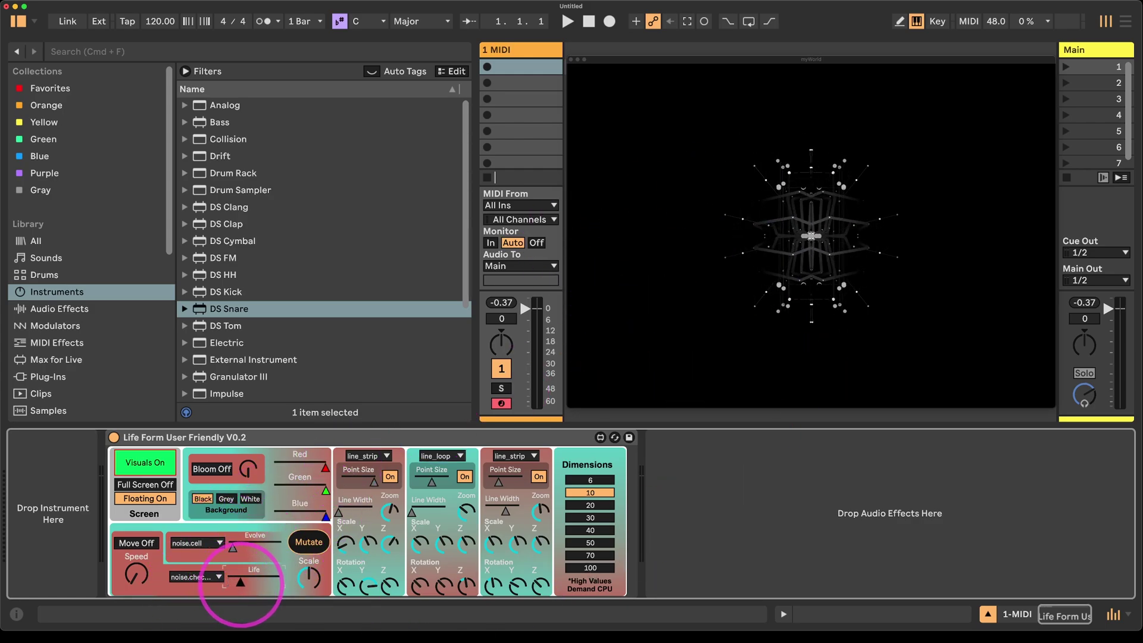
left_click_drag(247, 582, 255, 582)
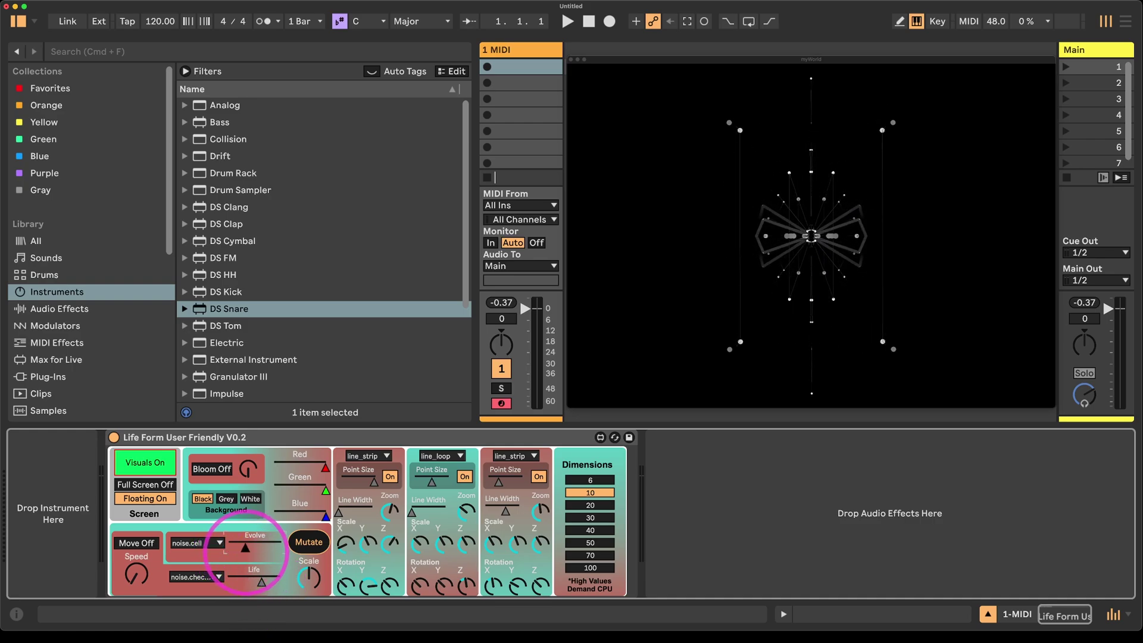
Step: Mutate the form repeatedly and adjust the overall Scale of the mutation section
left_click(317, 544)
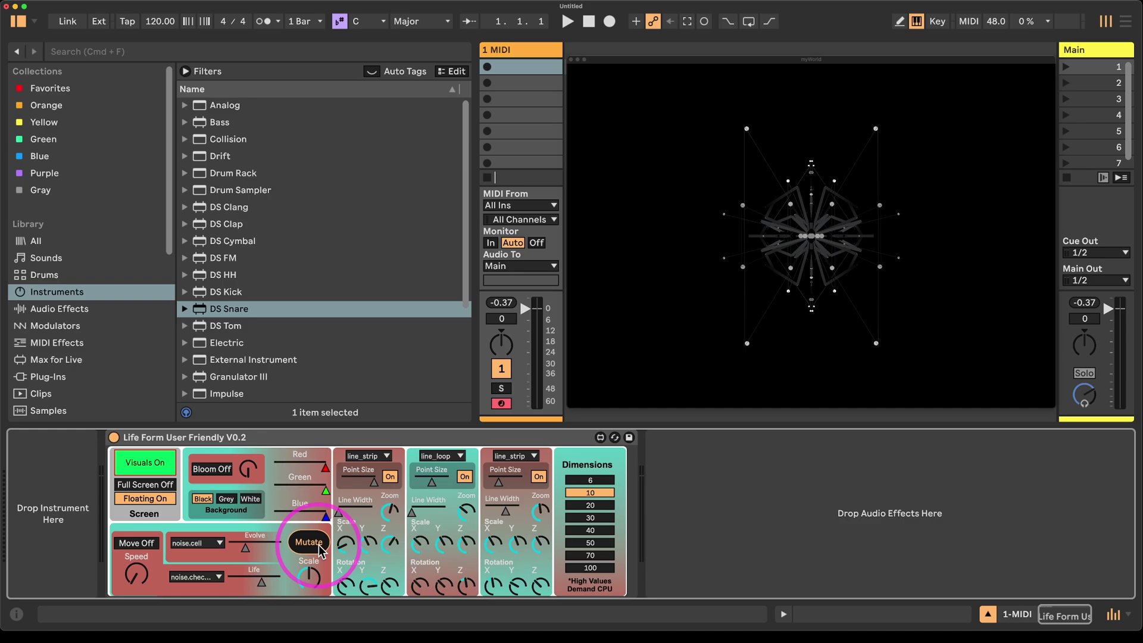
left_click(319, 544)
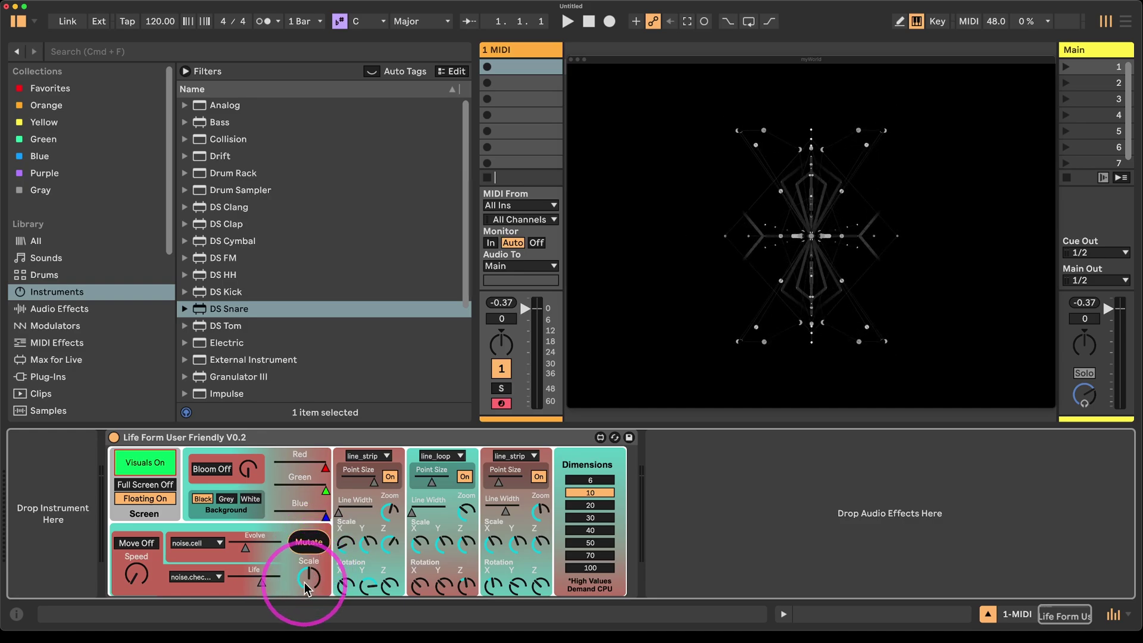
left_click_drag(306, 583, 346, 530)
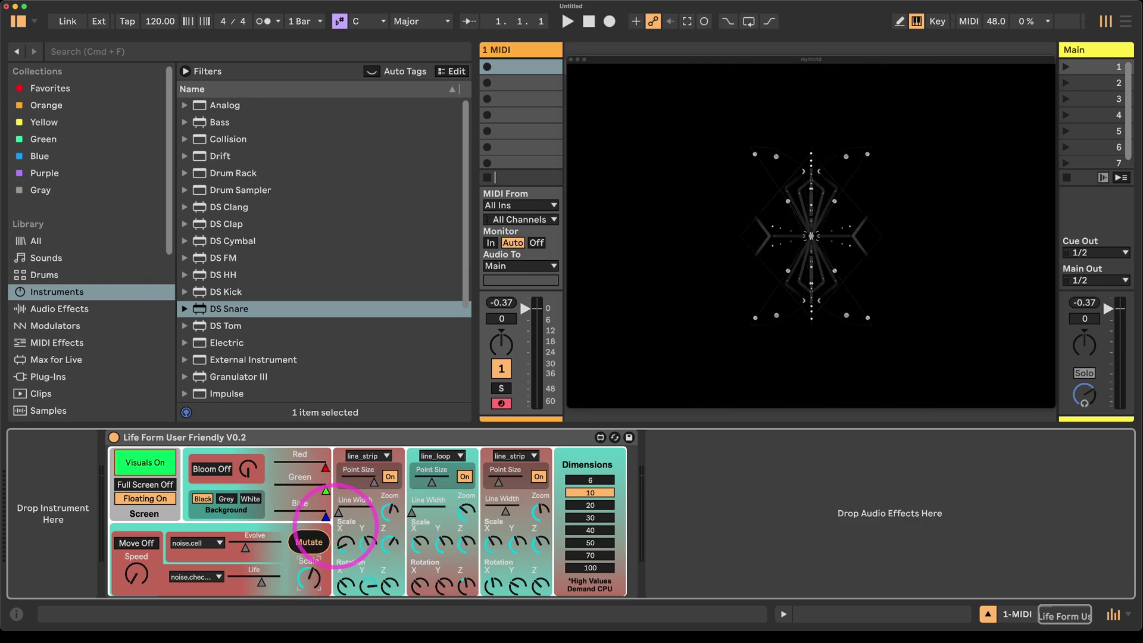
Step: Try noise.gradient as the Life noise and vary the overall Scale with it
left_click(209, 577)
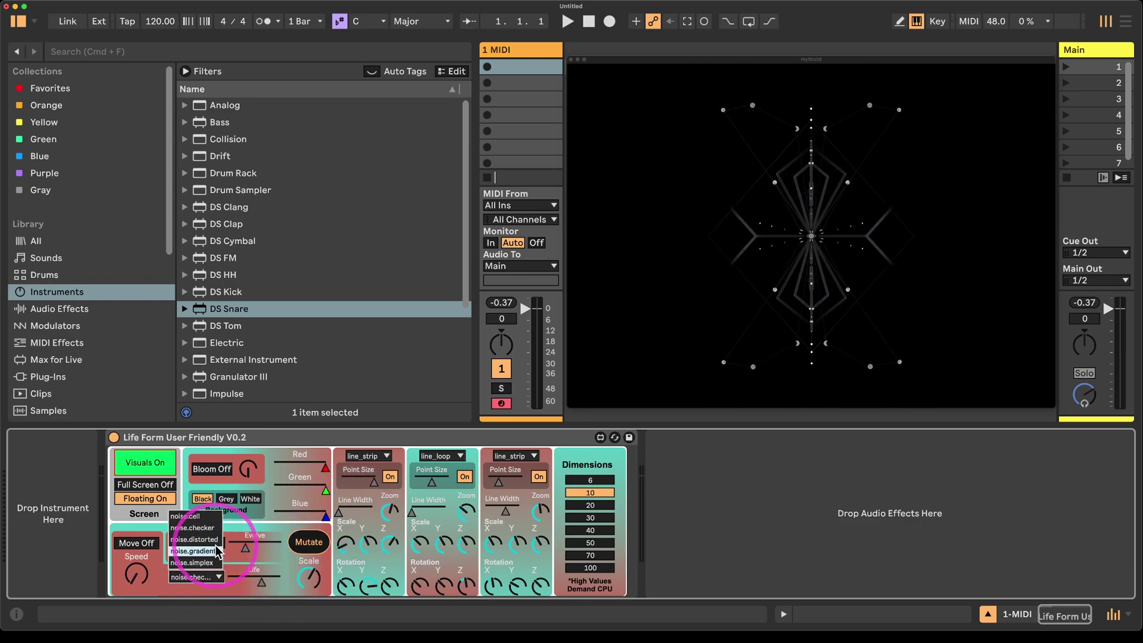
left_click(217, 551)
mouse_move(296, 591)
left_mouse_down()
mouse_move(306, 546)
mouse_move(303, 587)
left_mouse_up()
Step: Switch the Life noise to noise.simplex, raise Life to its maximum with a larger overall Scale, and mutate the form
left_click(202, 577)
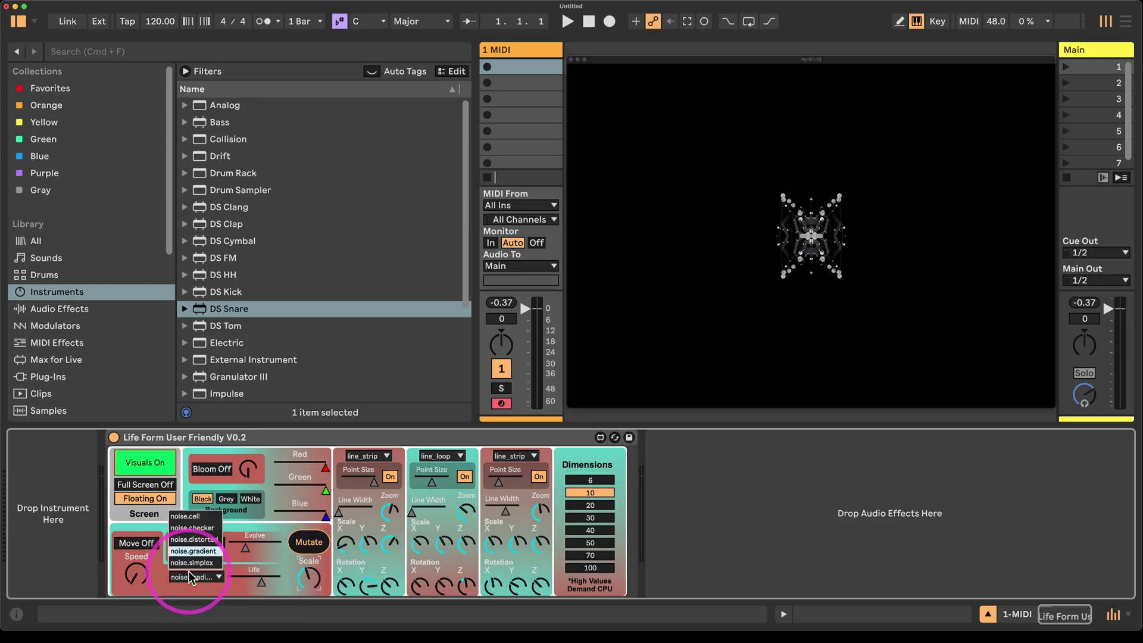
left_click(191, 590)
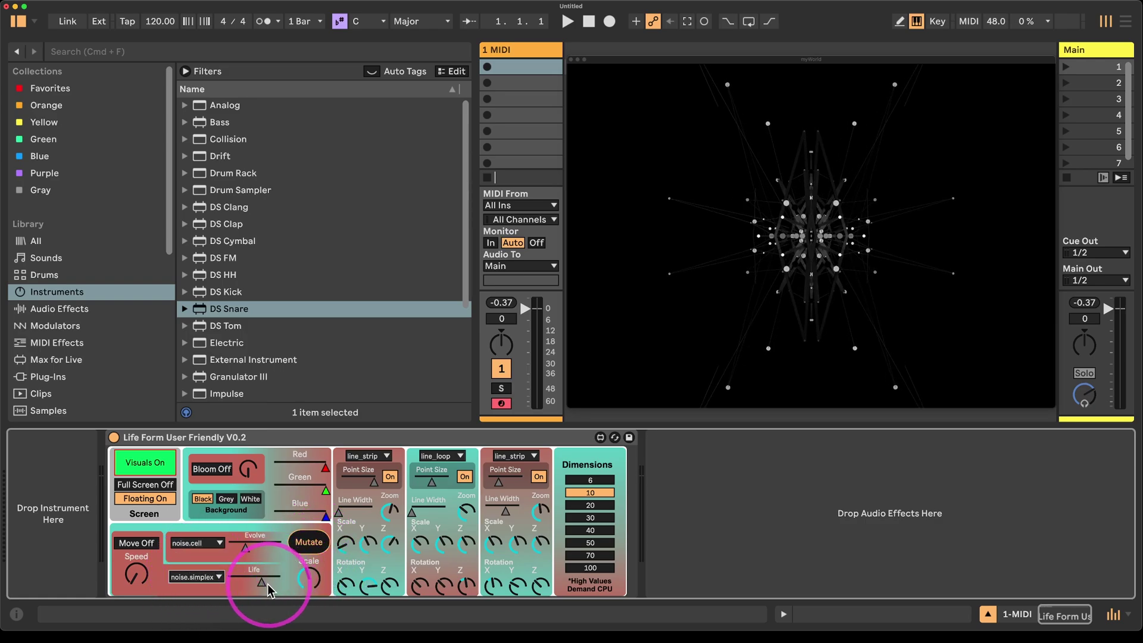
left_click_drag(264, 584, 332, 556)
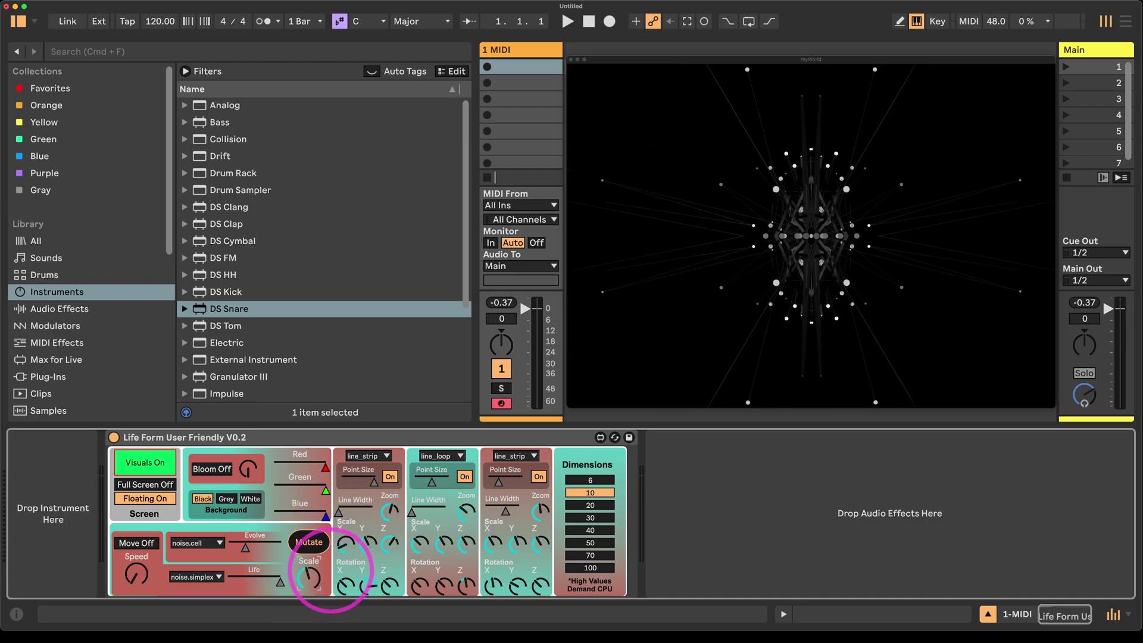
left_click(308, 543)
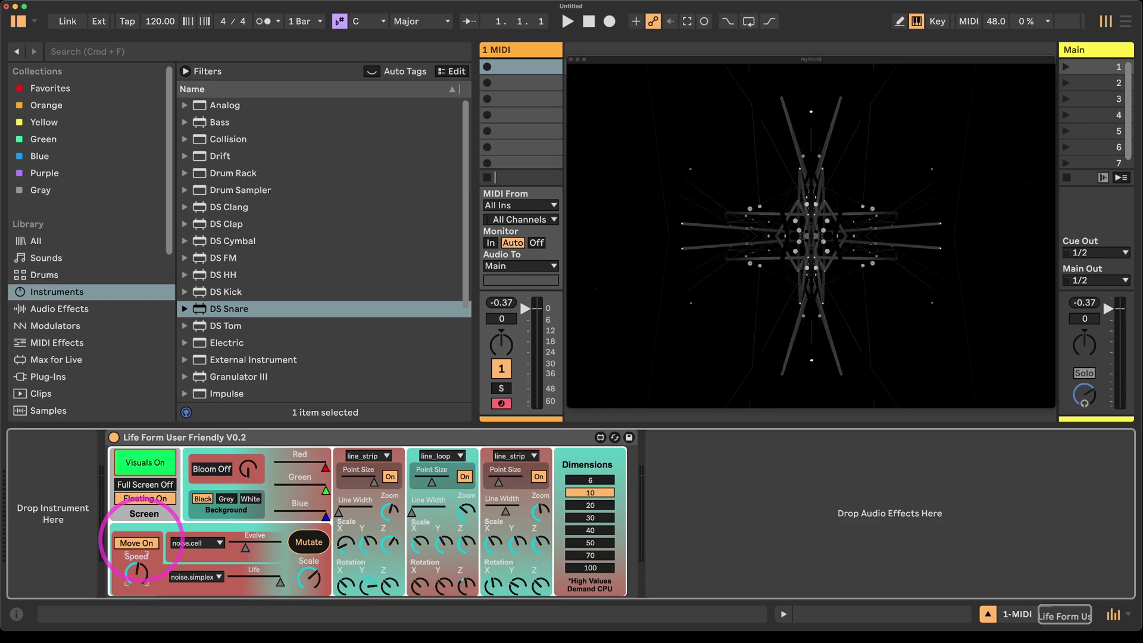
Step: Turn on Move, adjust its speed, and change the Life noise back to noise.checker
left_click_drag(141, 539, 167, 543)
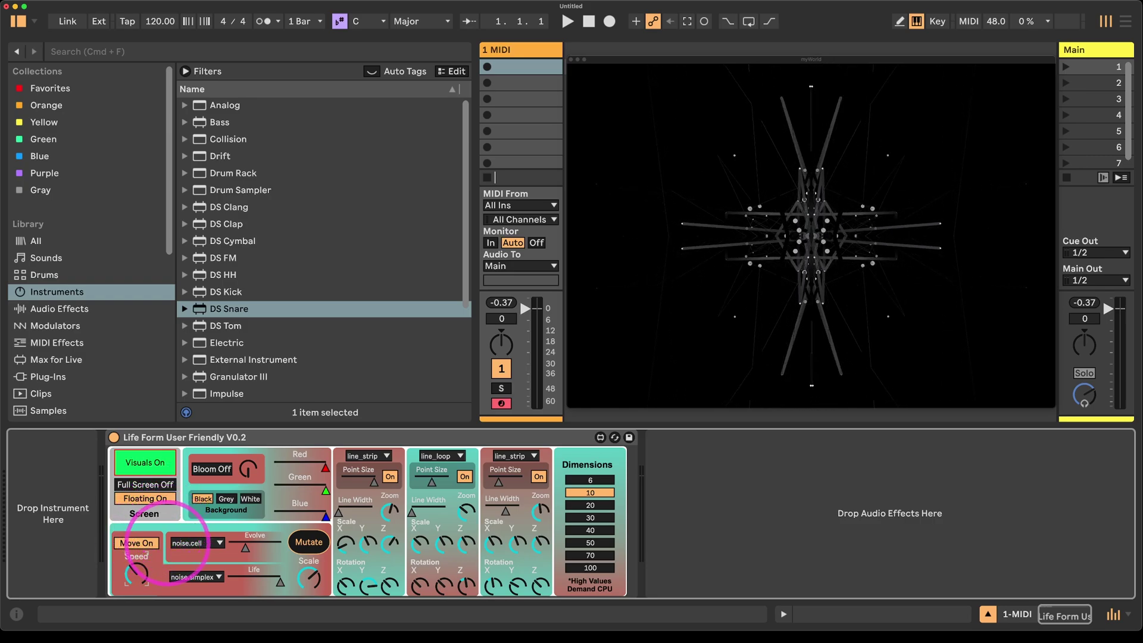
left_click(202, 577)
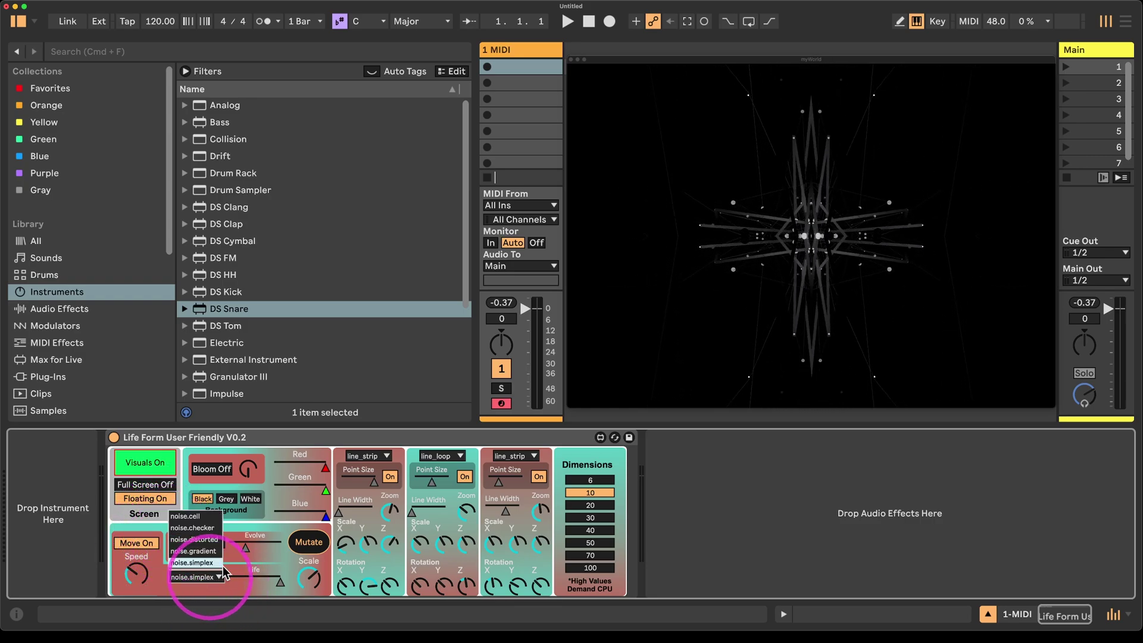
left_click(213, 529)
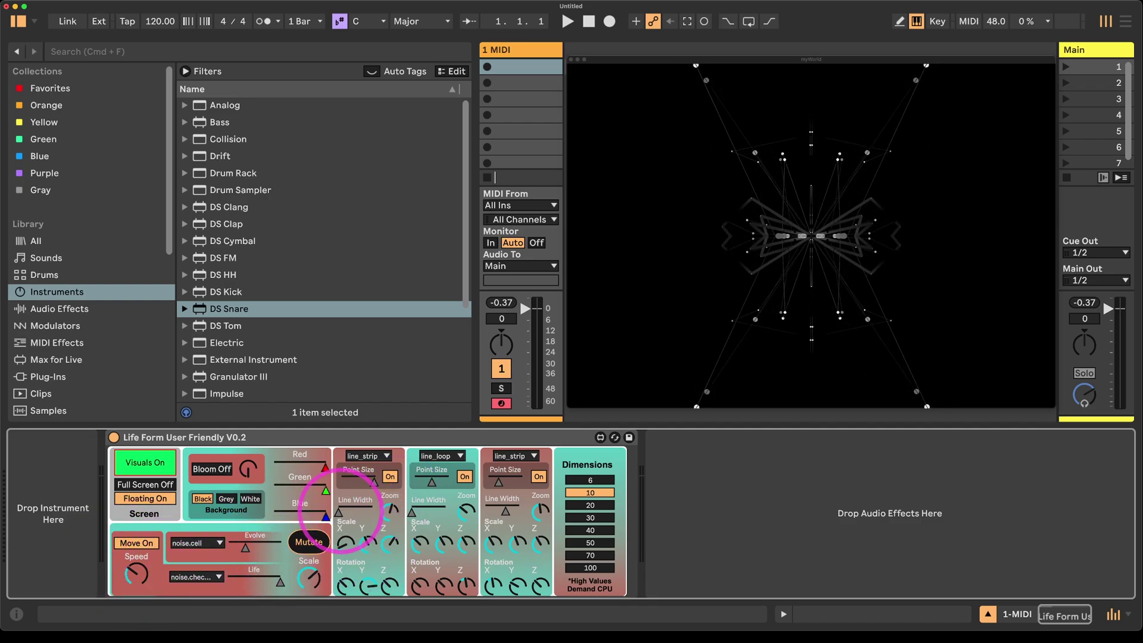
Step: Try different Move speeds, reduce the speed to its minimum and leave Move switched off
mouse_move(338, 510)
left_mouse_down()
mouse_move(402, 501)
mouse_move(381, 495)
mouse_move(411, 479)
mouse_move(482, 476)
mouse_move(516, 500)
mouse_move(473, 485)
mouse_move(515, 500)
mouse_move(592, 492)
mouse_move(549, 484)
mouse_move(338, 512)
left_mouse_up()
left_click_drag(136, 576, 140, 584)
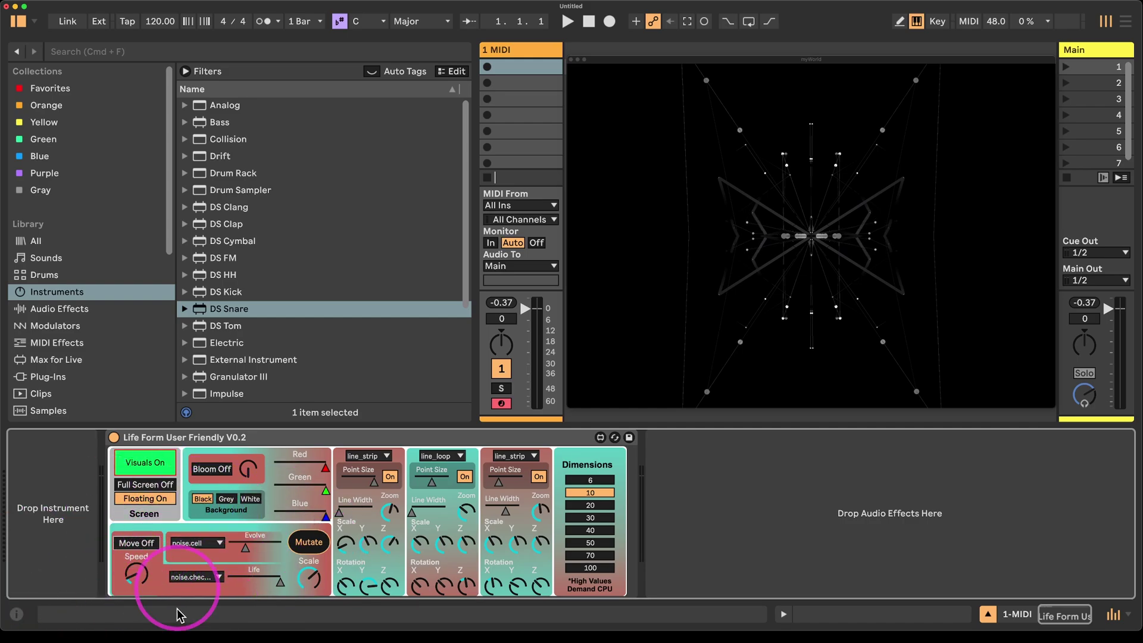
left_click_drag(140, 572, 173, 586)
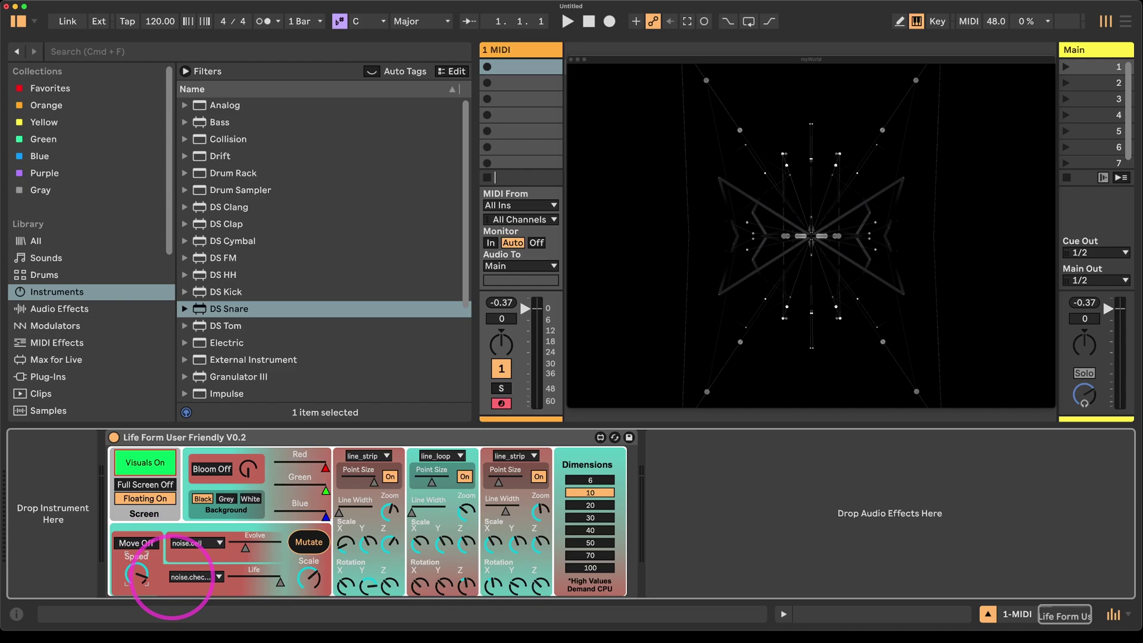
left_click_drag(136, 575, 134, 604)
left_click(137, 545)
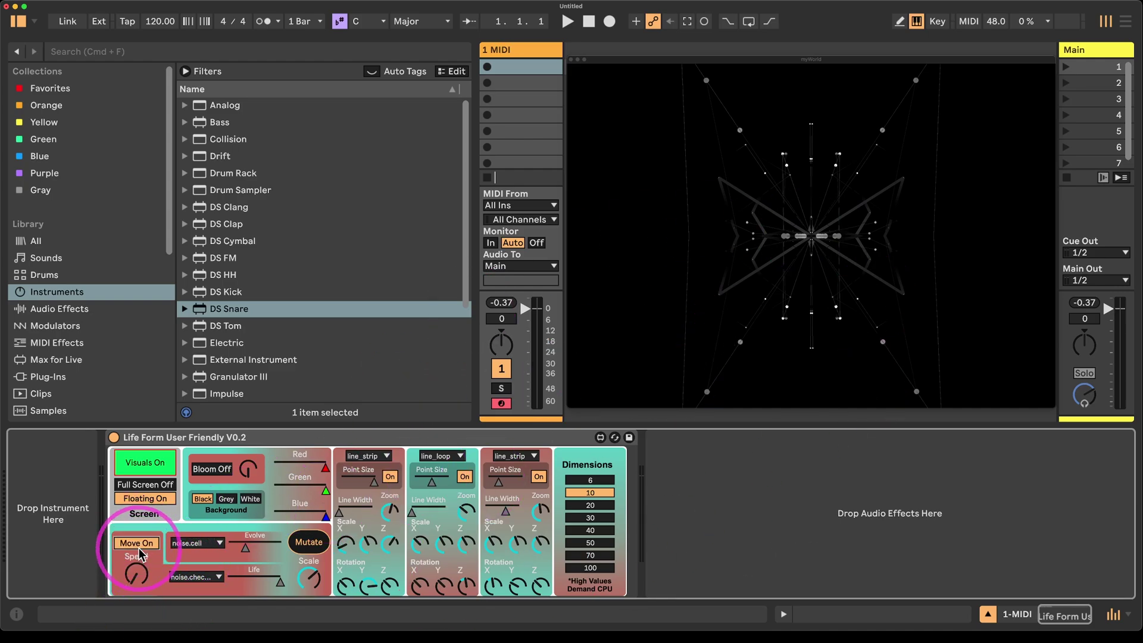
left_click(137, 544)
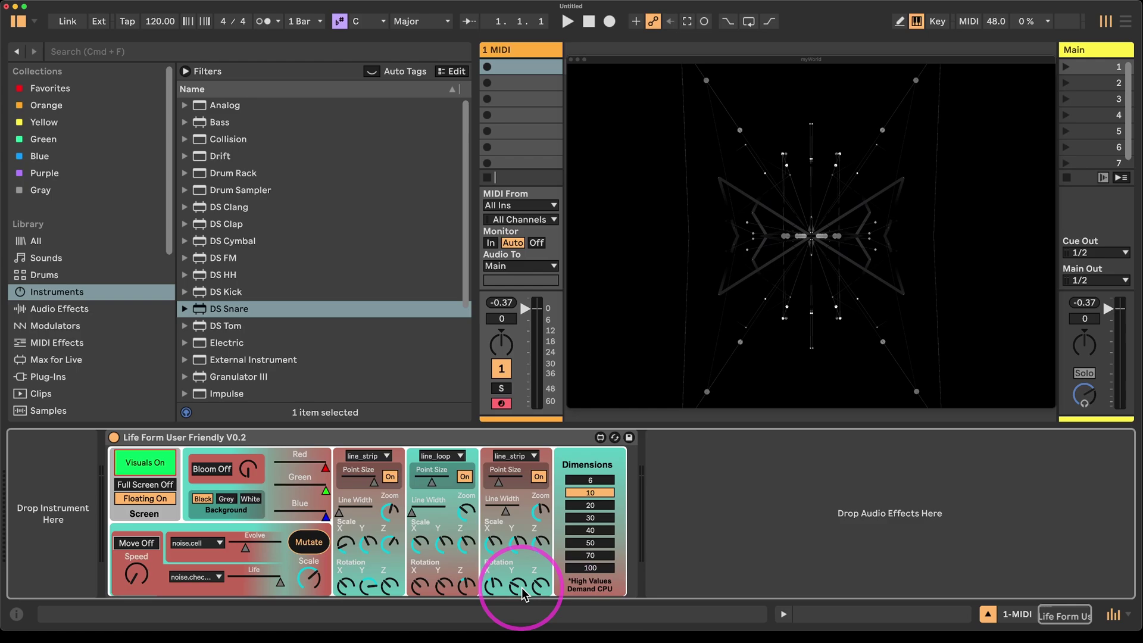
Step: Change the third shape's Y rotation and tint the forms purple by lowering red and green with blue at full
left_click_drag(520, 589, 527, 568)
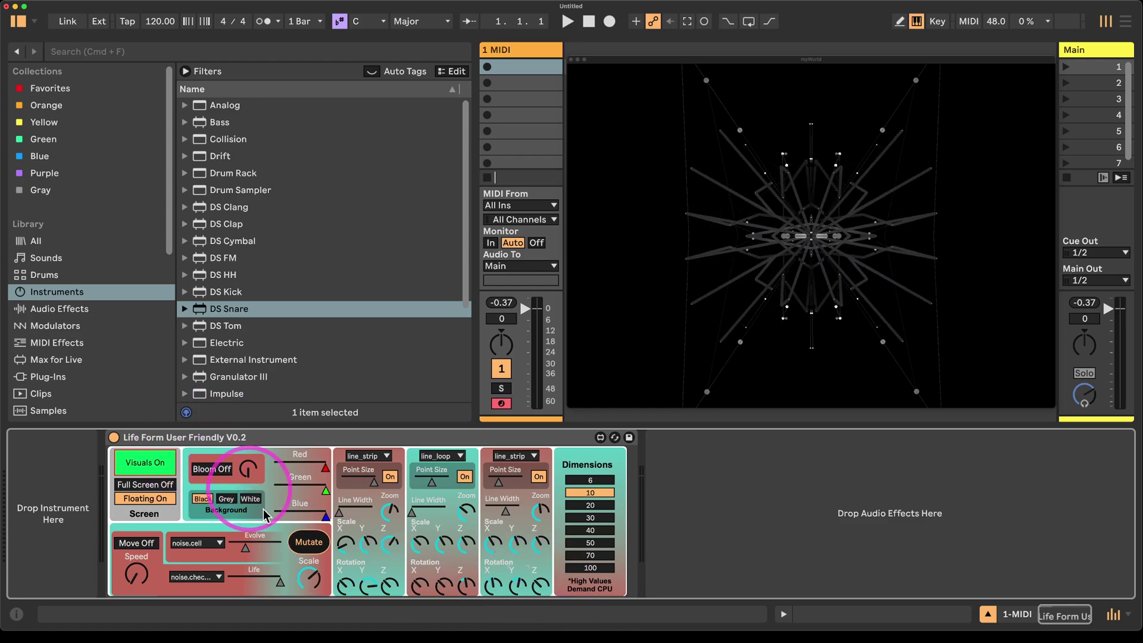
left_click_drag(309, 468, 316, 492)
left_click(311, 490)
left_click(316, 467)
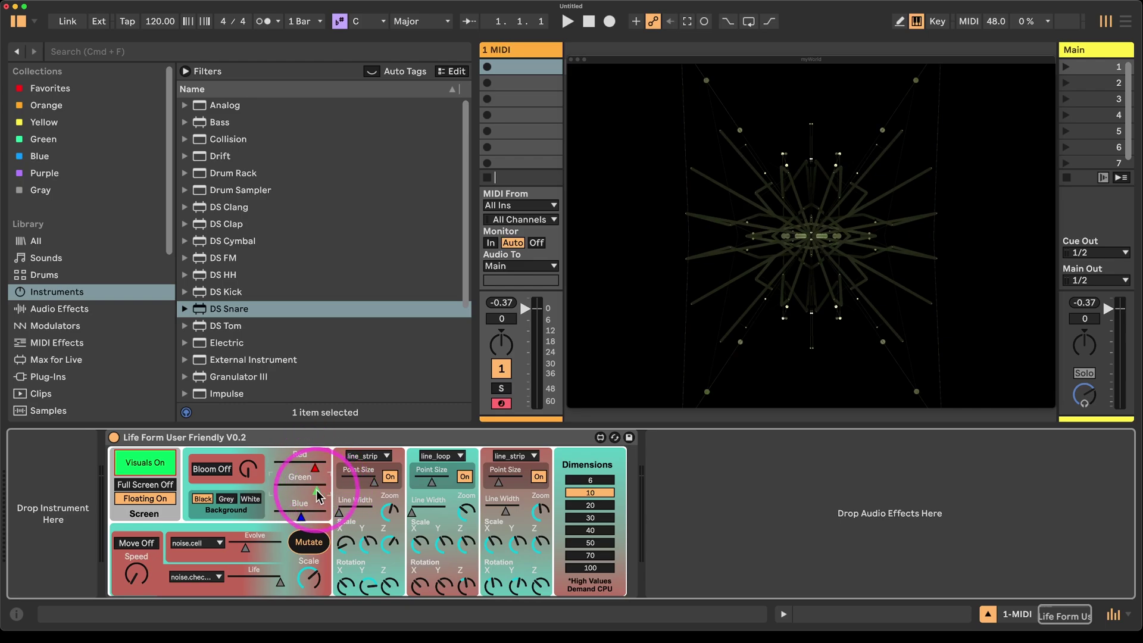
mouse_move(317, 493)
left_mouse_down()
mouse_move(285, 490)
mouse_move(273, 516)
mouse_move(329, 516)
left_mouse_up()
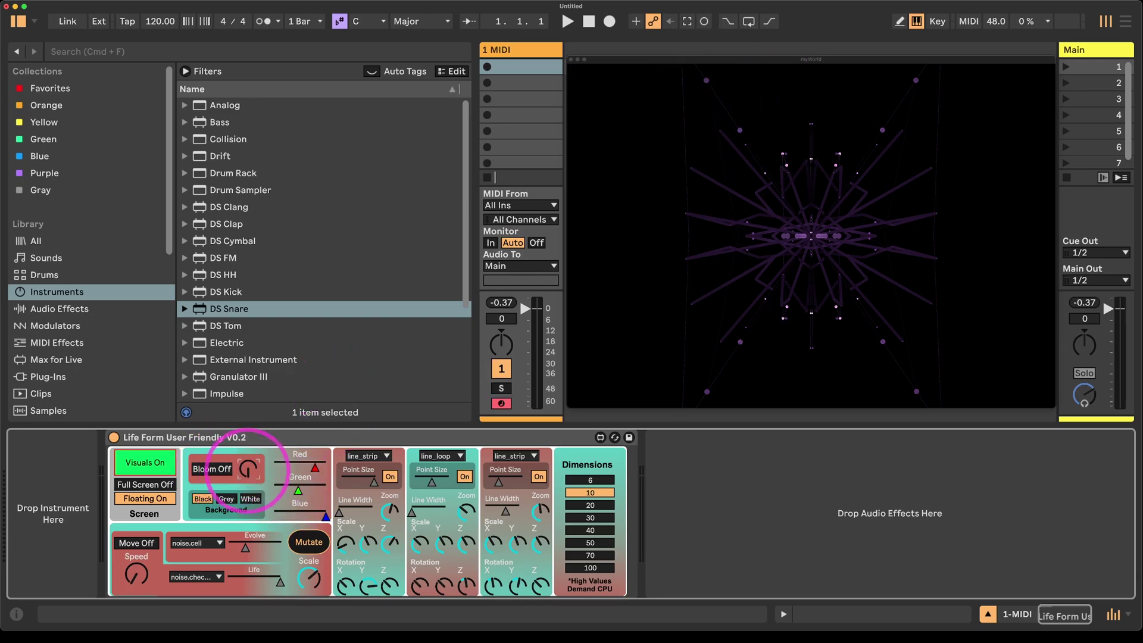
Step: Turn on Bloom, raise its intensity, and shift the glow toward blue by lowering red and slightly raising green
mouse_move(248, 470)
left_mouse_down()
mouse_move(276, 428)
mouse_move(265, 498)
mouse_move(264, 470)
mouse_move(239, 467)
left_mouse_up()
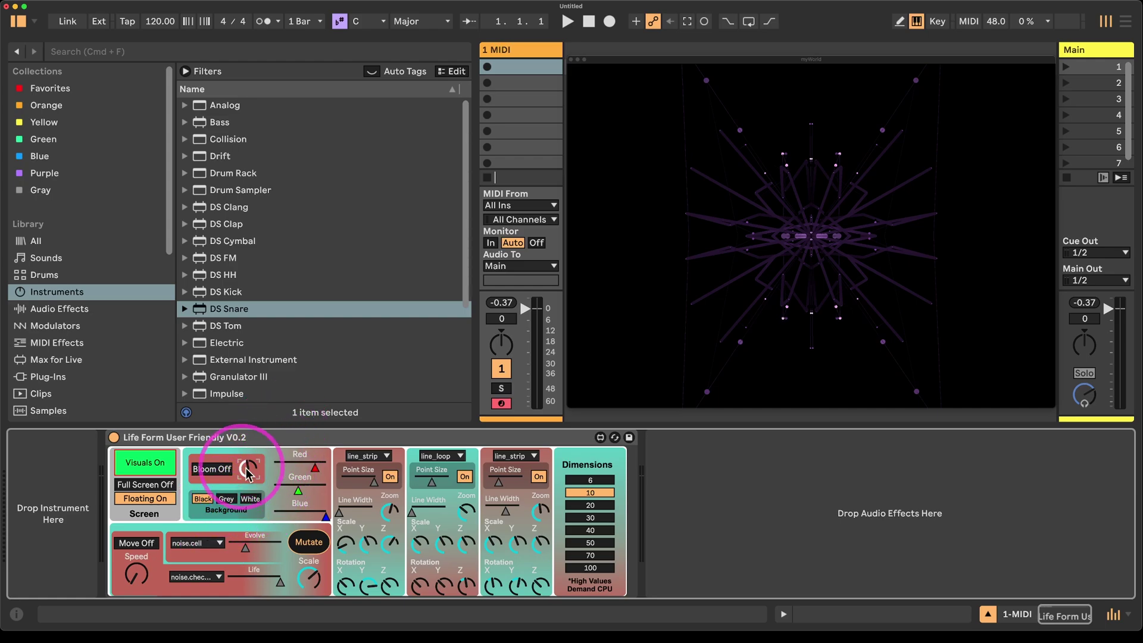
left_click(212, 470)
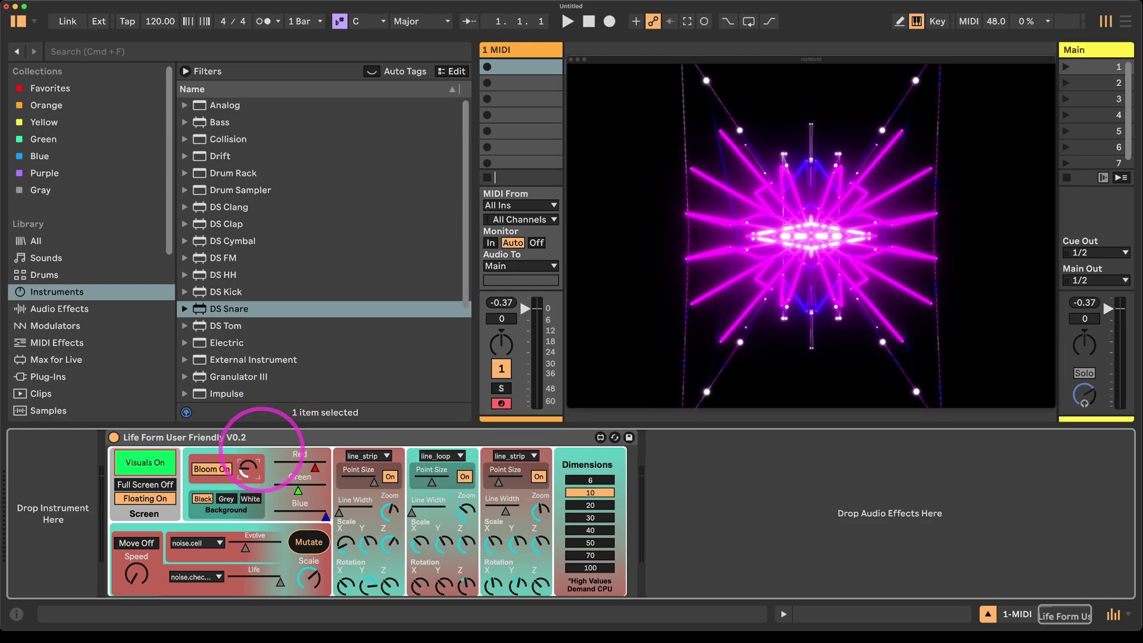
mouse_move(297, 492)
left_mouse_down()
mouse_move(376, 498)
mouse_move(303, 498)
mouse_move(330, 499)
mouse_move(314, 501)
mouse_move(327, 501)
mouse_move(301, 470)
mouse_move(315, 470)
mouse_move(306, 471)
mouse_move(318, 496)
mouse_move(303, 496)
left_mouse_up()
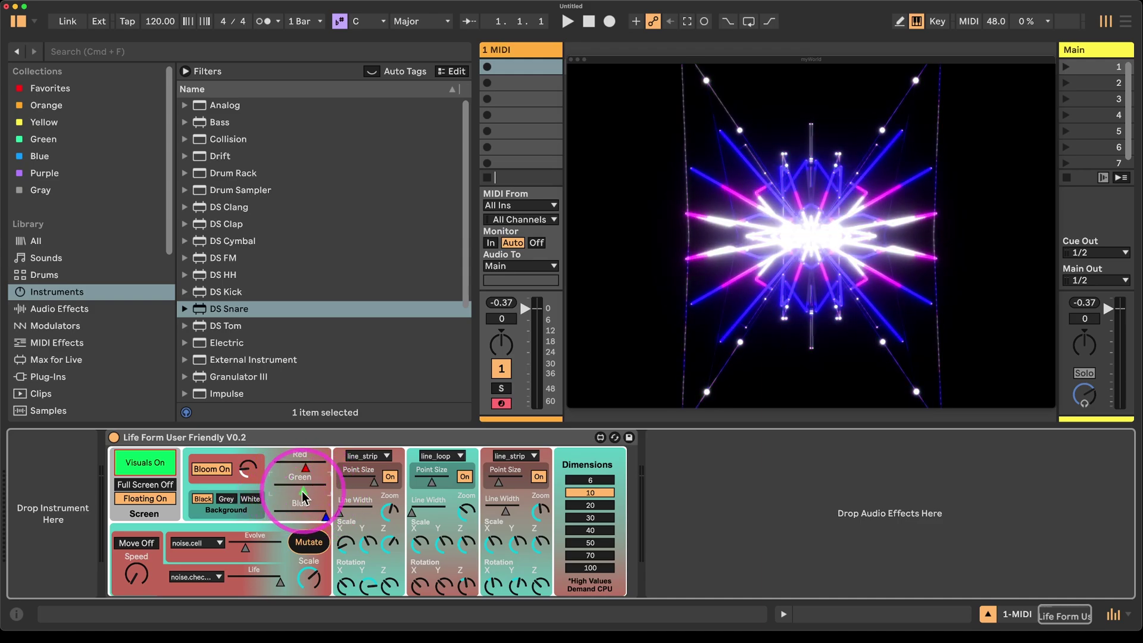
Step: Switch the background to White, lower the Bloom intensity until the form shows, and try the Grey background
left_click(231, 501)
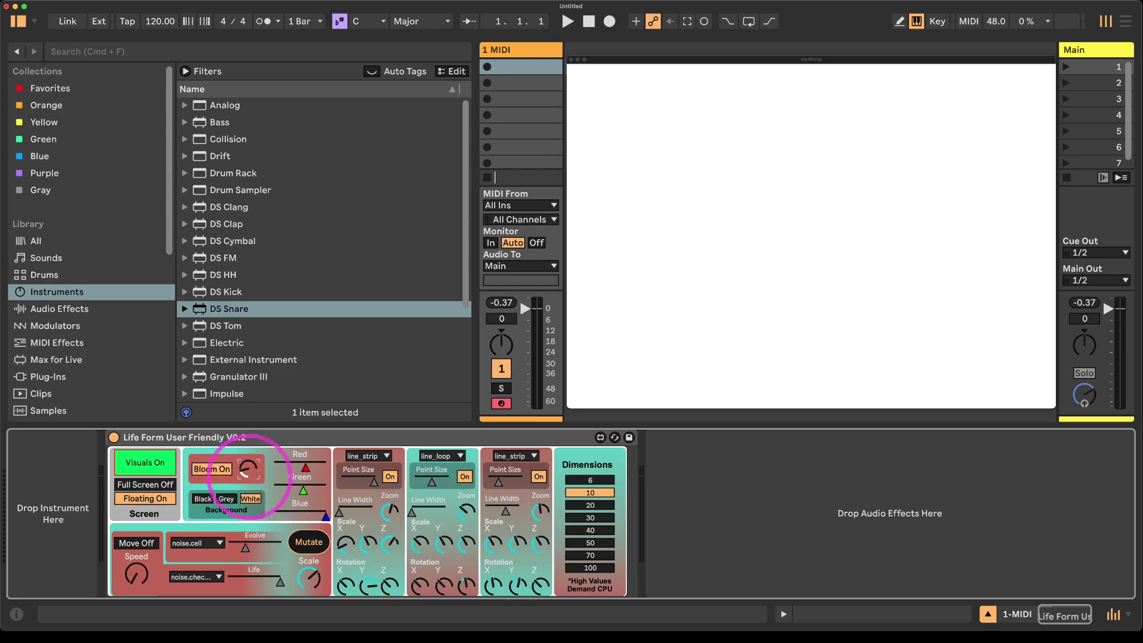
left_click_drag(250, 476, 252, 493)
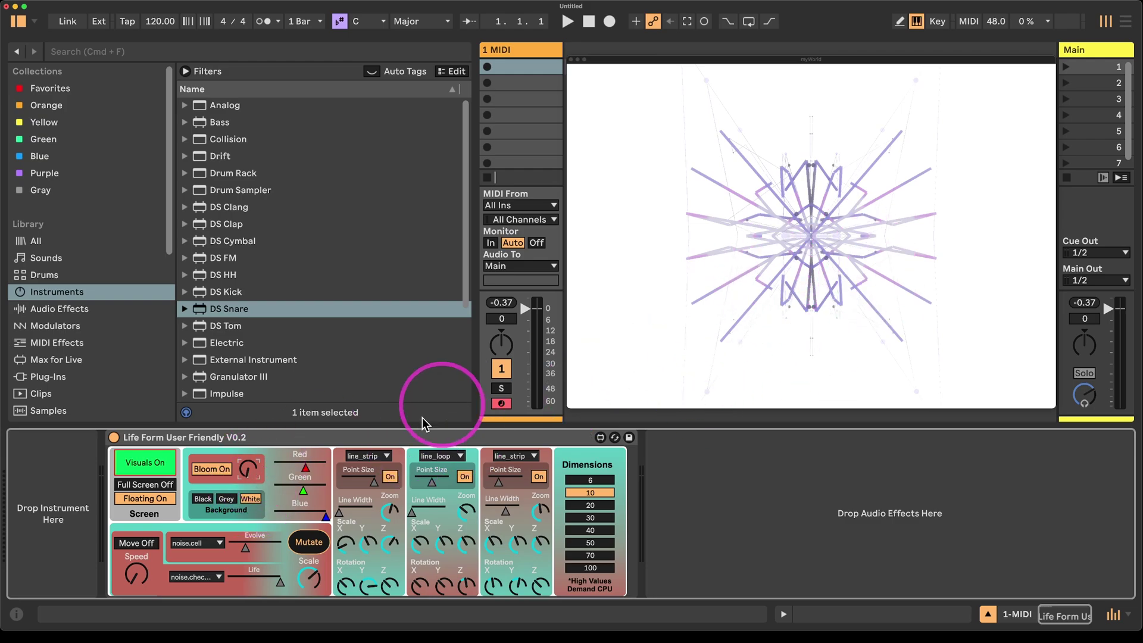
left_click(227, 499)
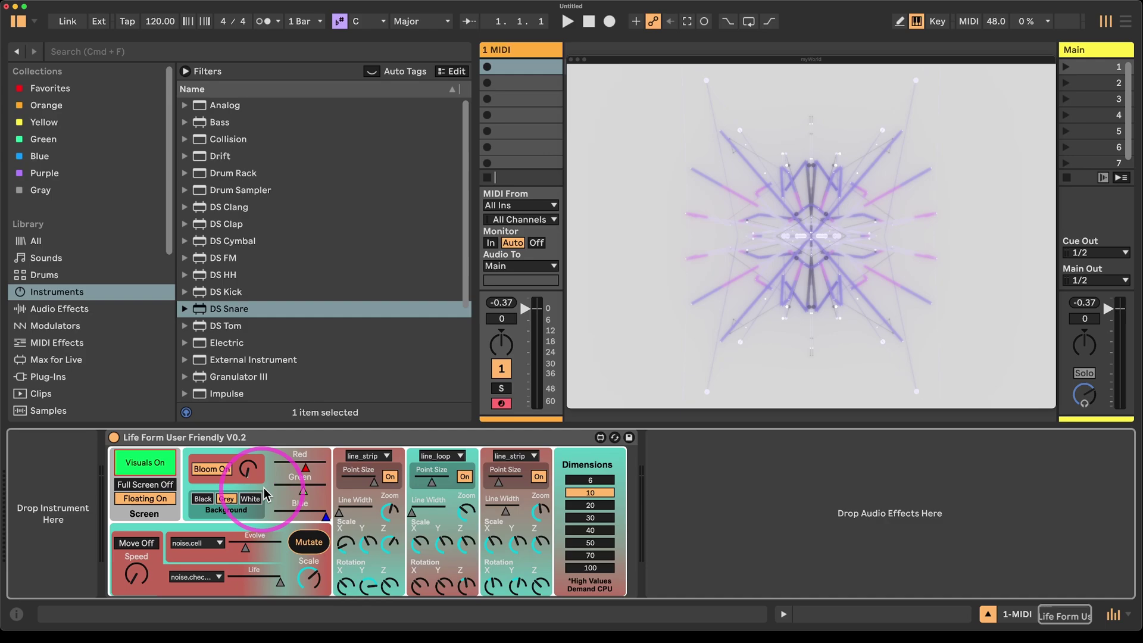
Step: Turn Bloom off, compare the Grey and Black backgrounds, and settle on White
left_click(214, 472)
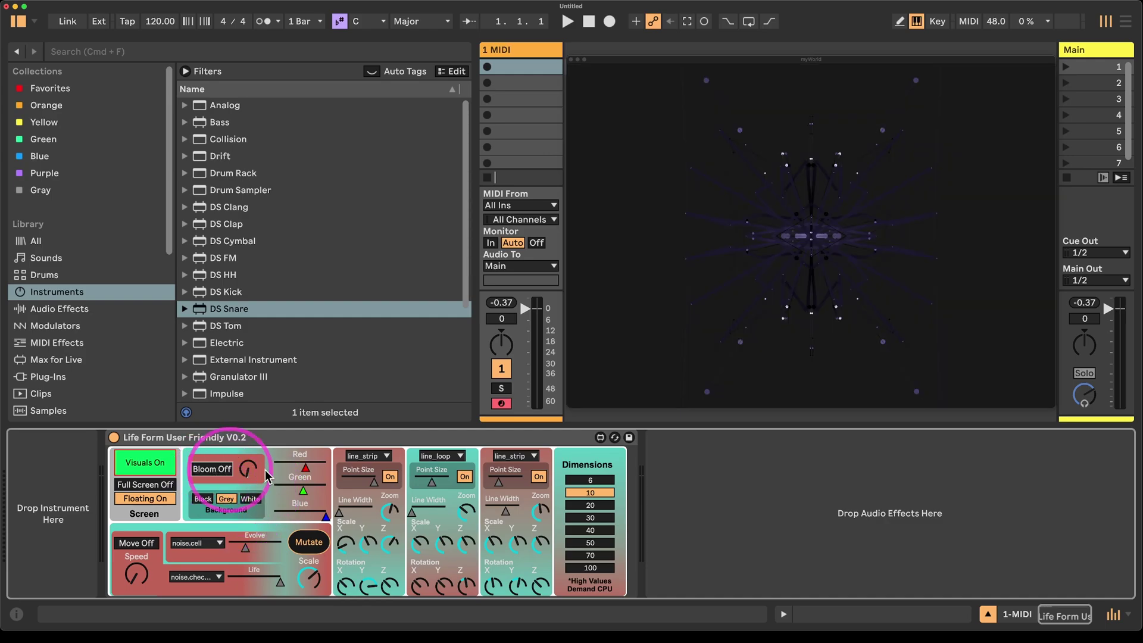
left_click(203, 499)
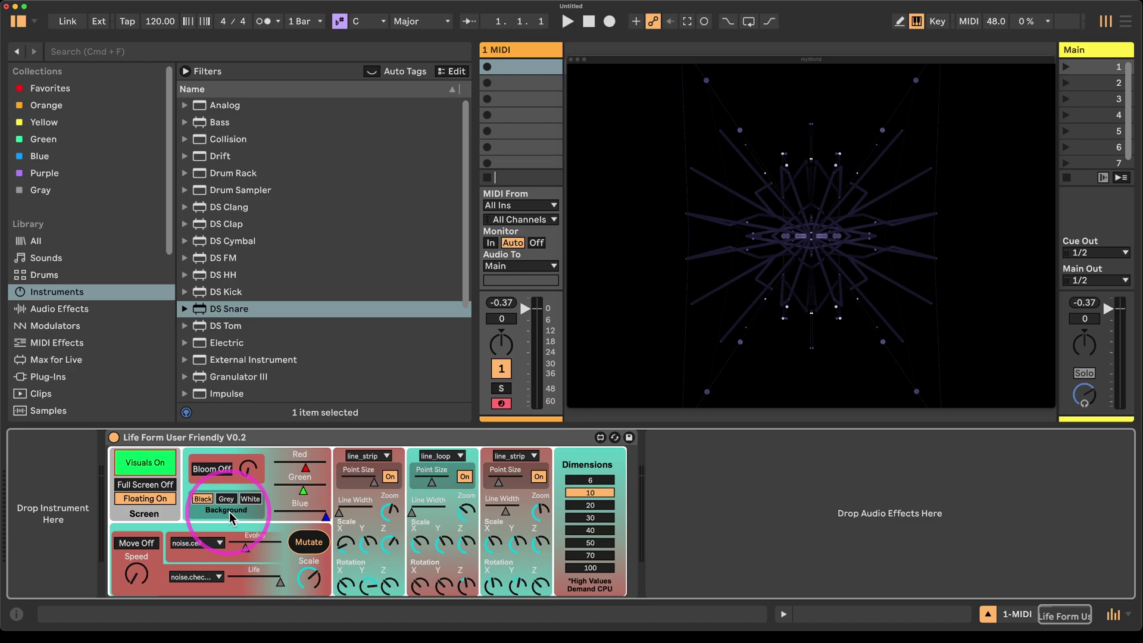
left_click(253, 500)
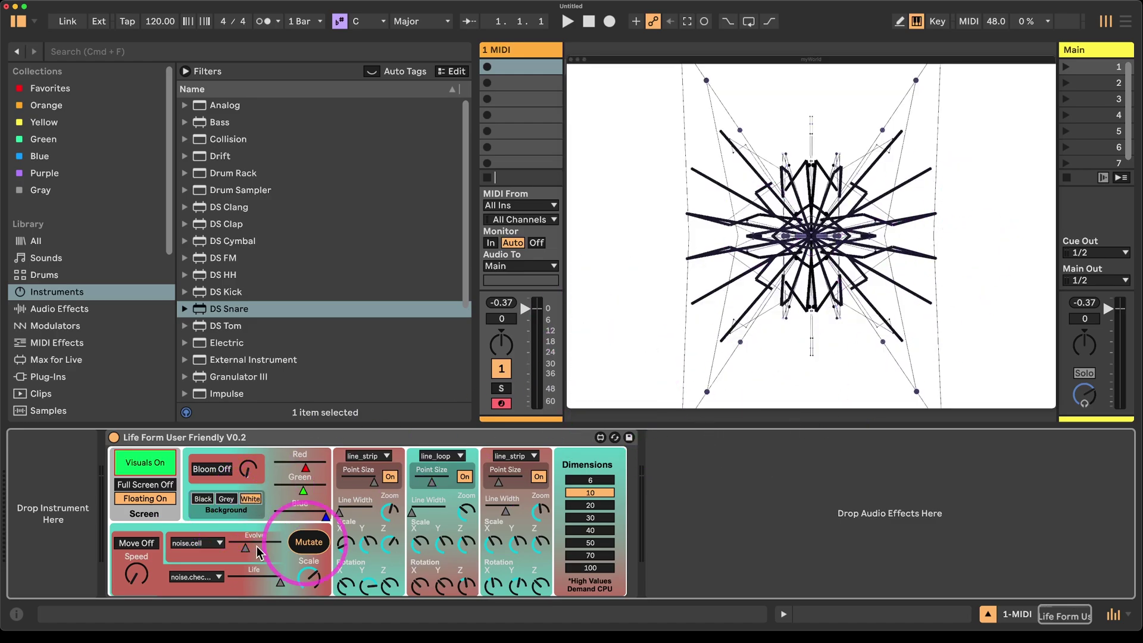
Step: Restyle the form in green on a Grey background, and increase the second shape's line width and point size
left_click(226, 499)
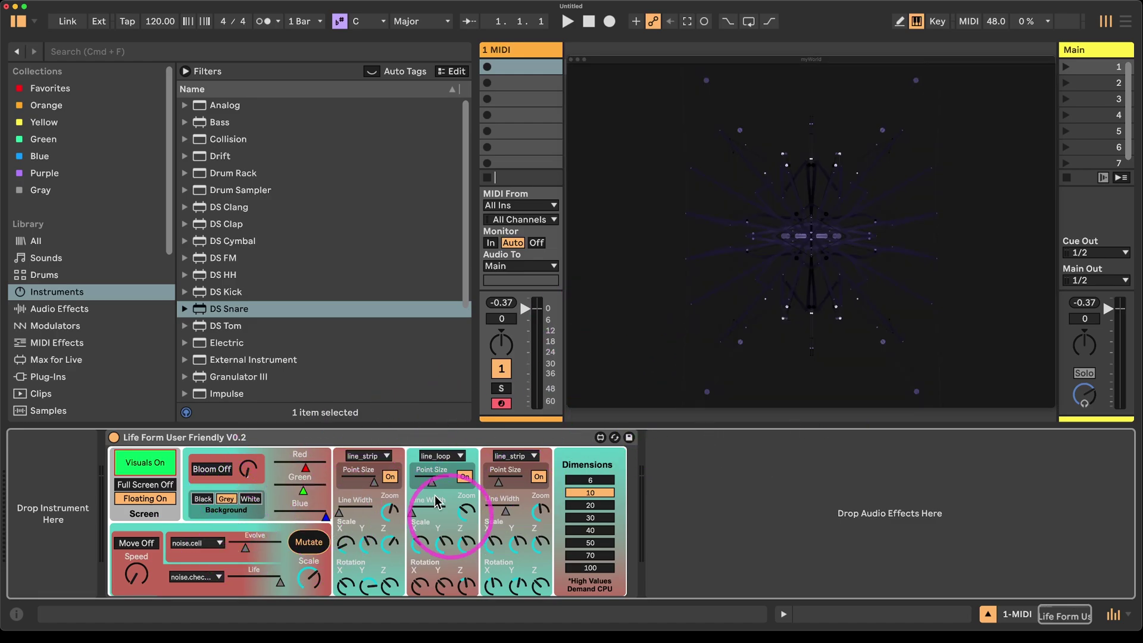
left_click_drag(320, 492, 299, 514)
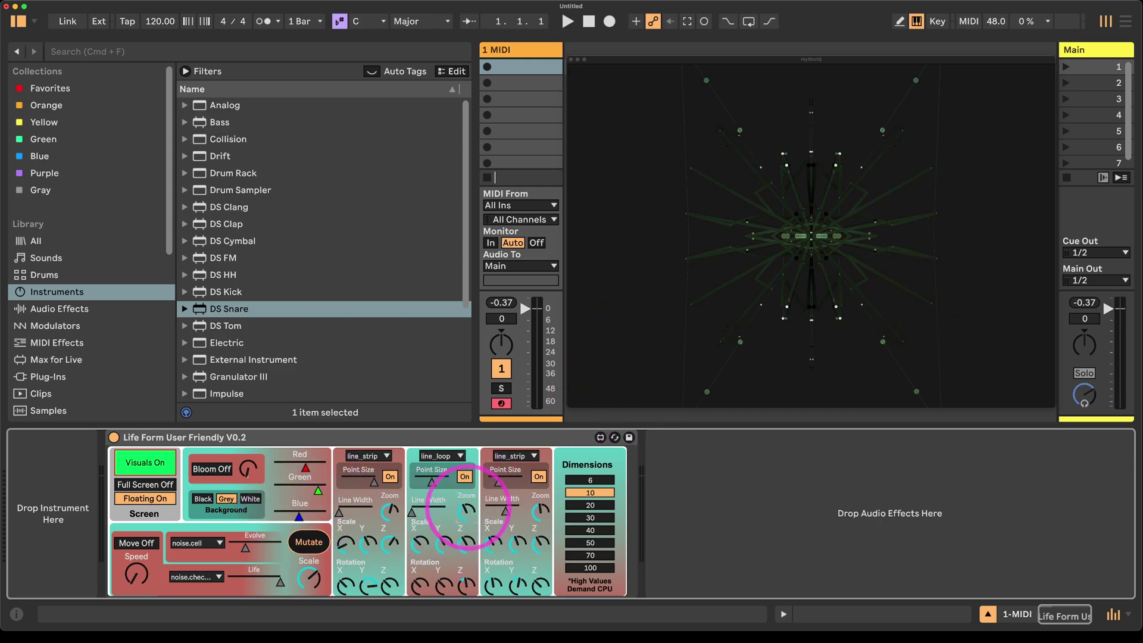
left_click_drag(415, 514, 468, 547)
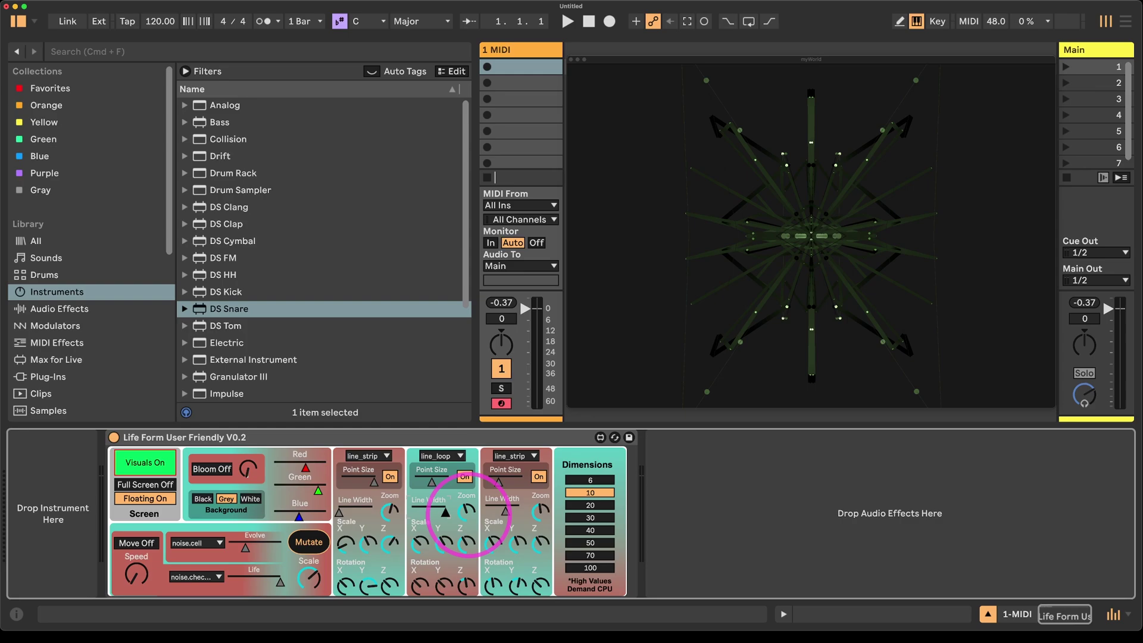
left_click_drag(516, 513, 428, 513)
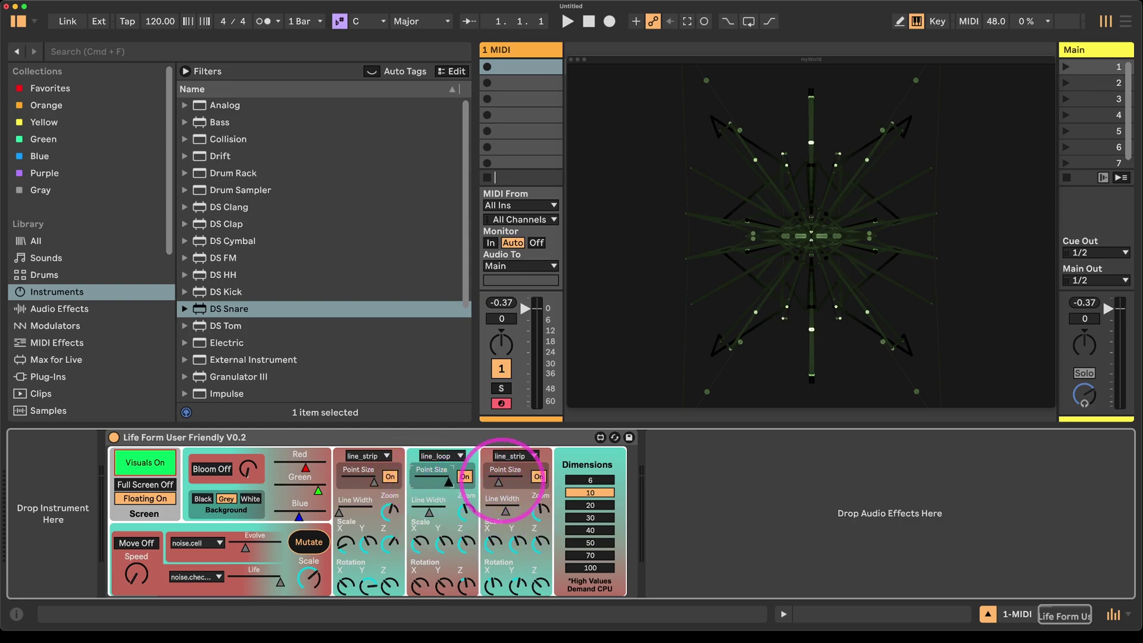
Step: Try Dimensions values of 40, 50, 70, 100, 30 and 10, and settle on 6
left_click(591, 530)
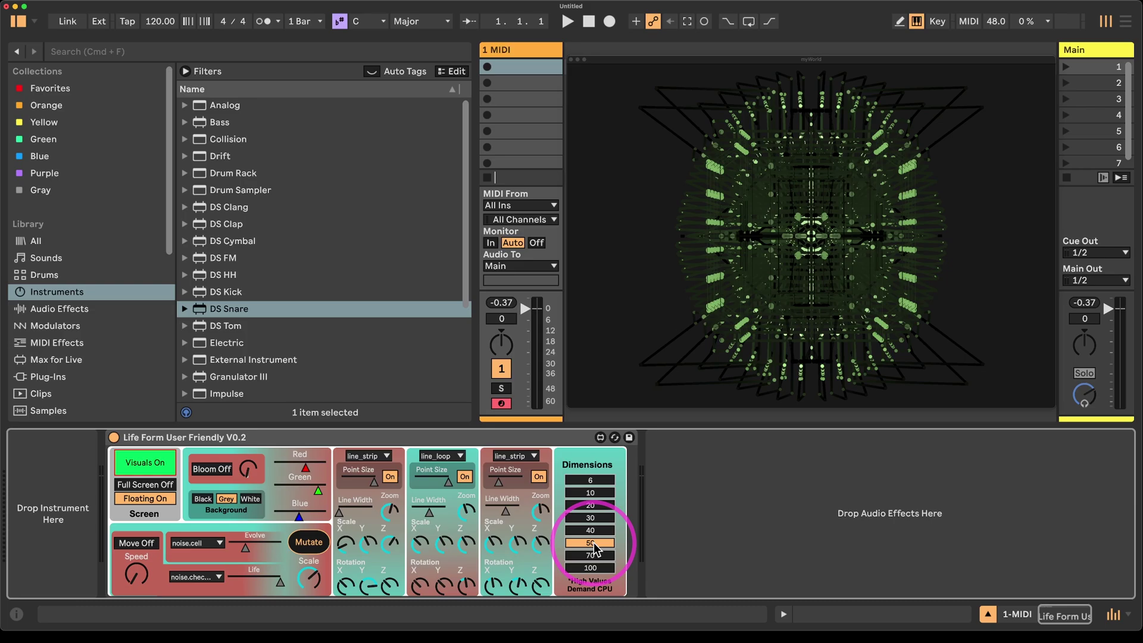
left_click(594, 545)
left_click(598, 555)
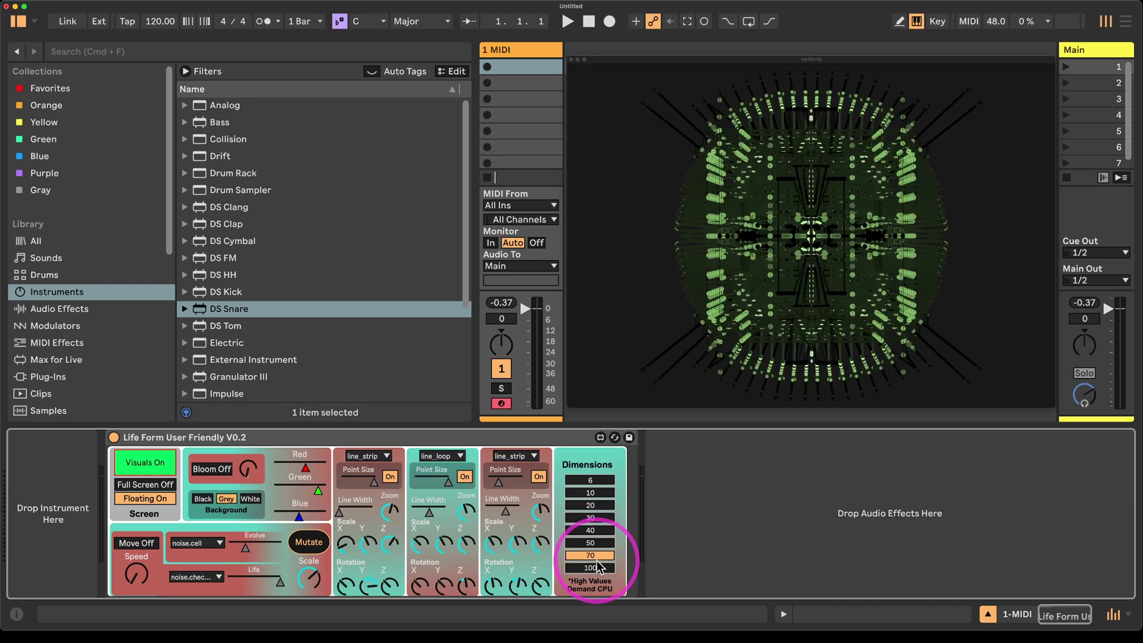
left_click(597, 567)
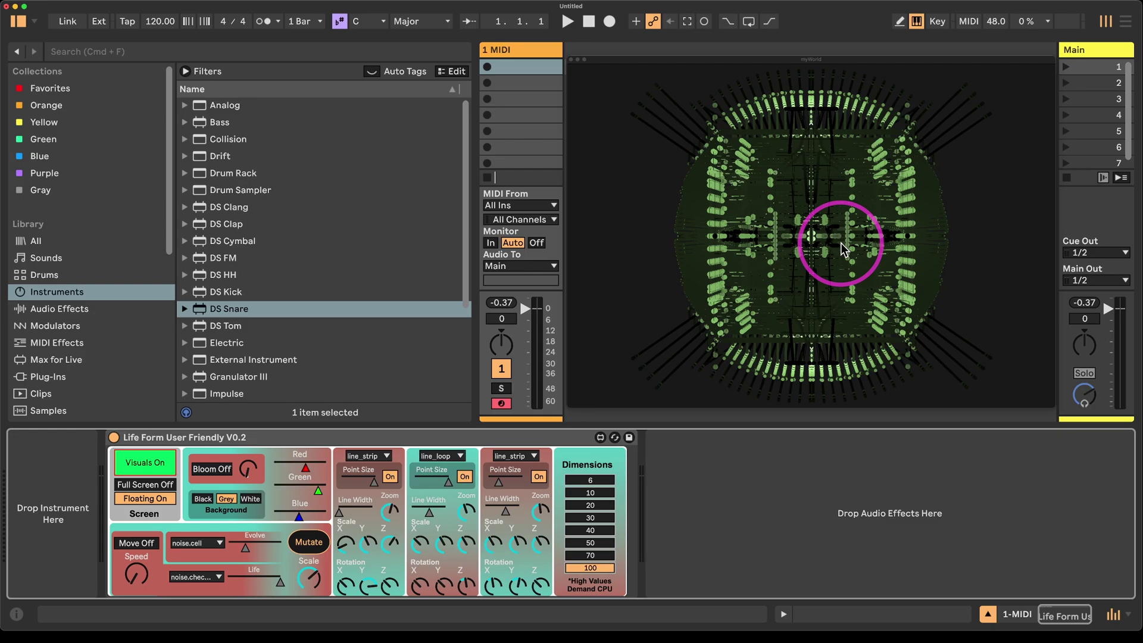
left_click(591, 518)
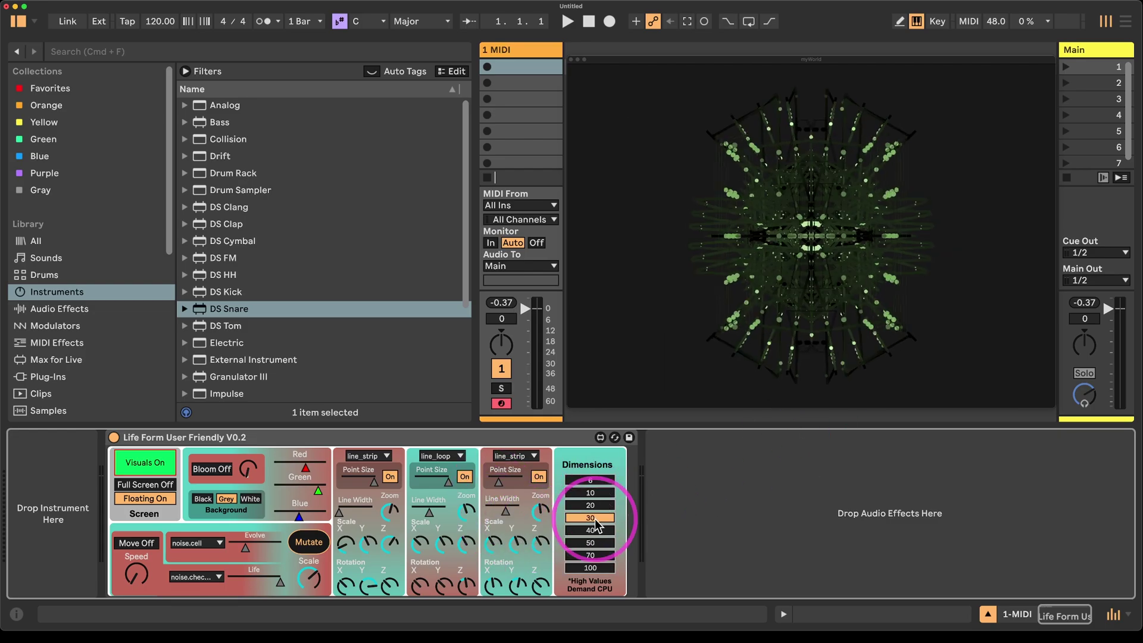
left_click(589, 481)
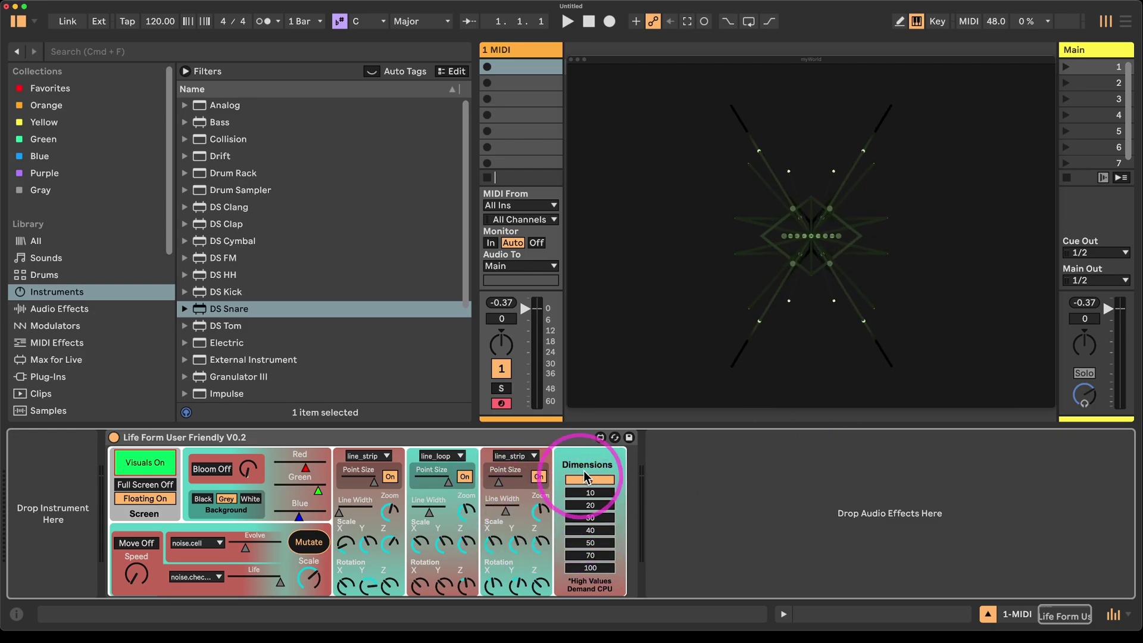
left_click(603, 494)
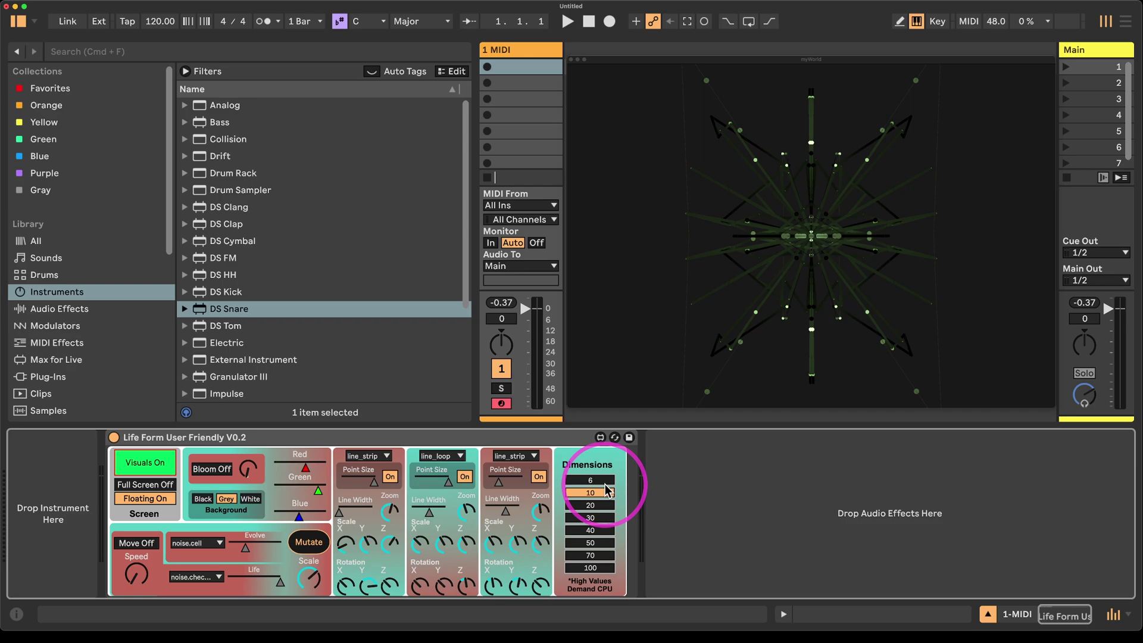
left_click(575, 481)
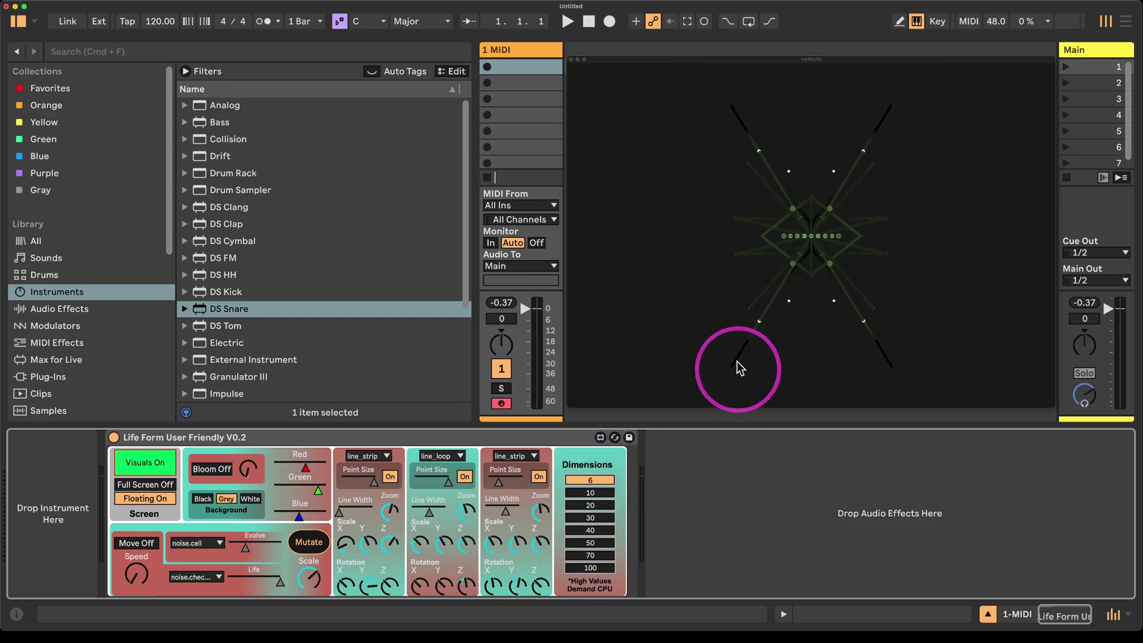
Step: Change the second shape from line_loop to polygon and on to tri_grid, and raise the Evolve noise amount
left_click(447, 460)
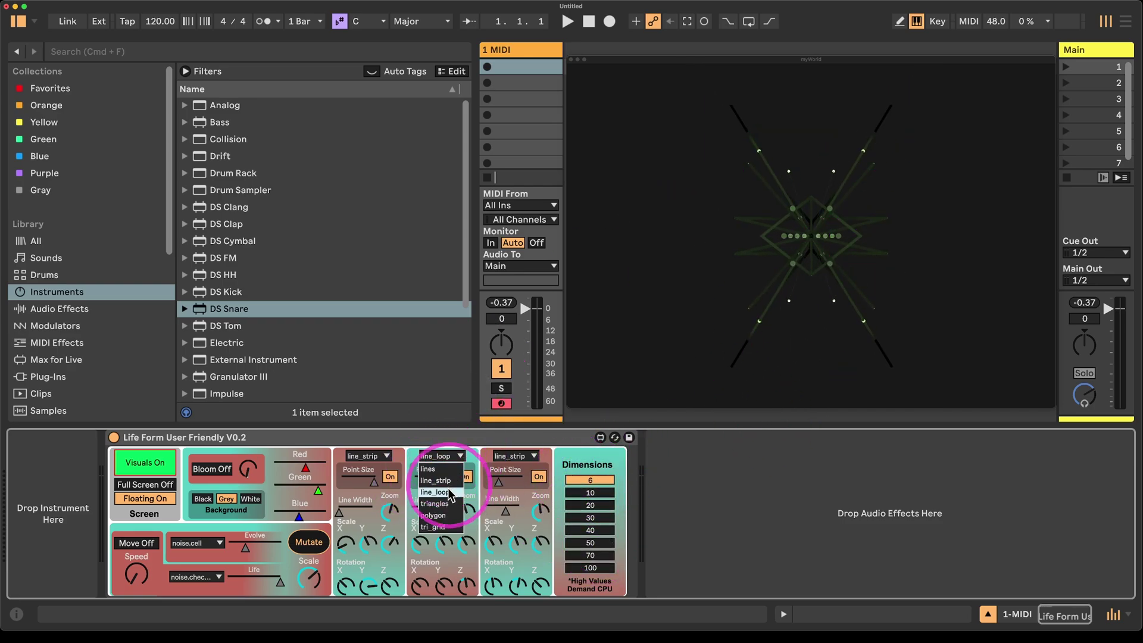
left_click(452, 522)
left_click(455, 456)
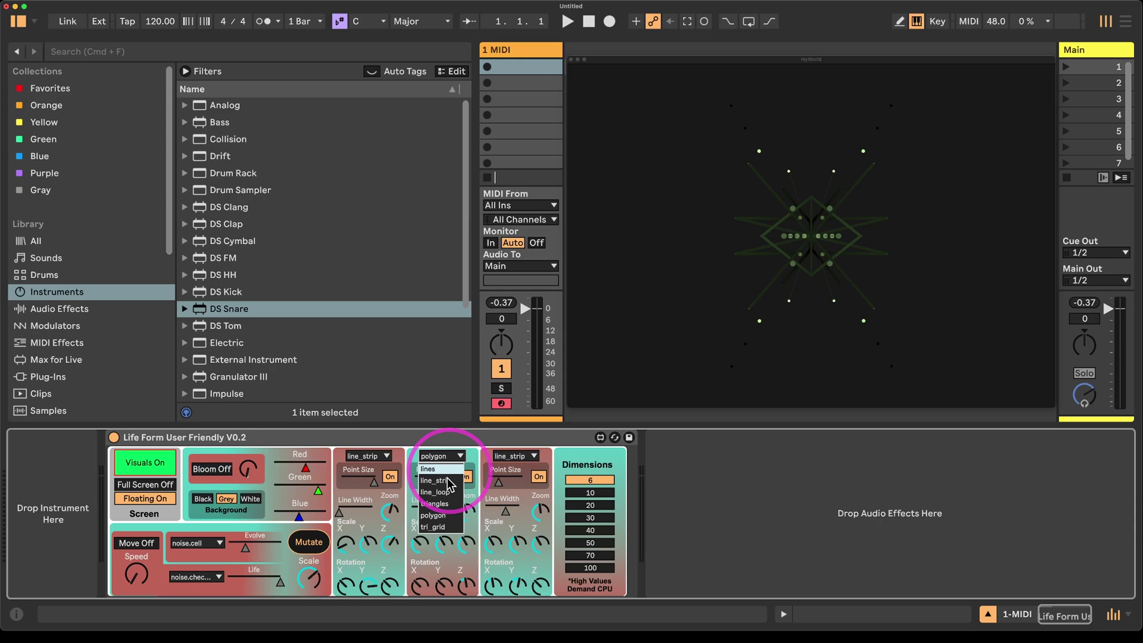
left_click(443, 530)
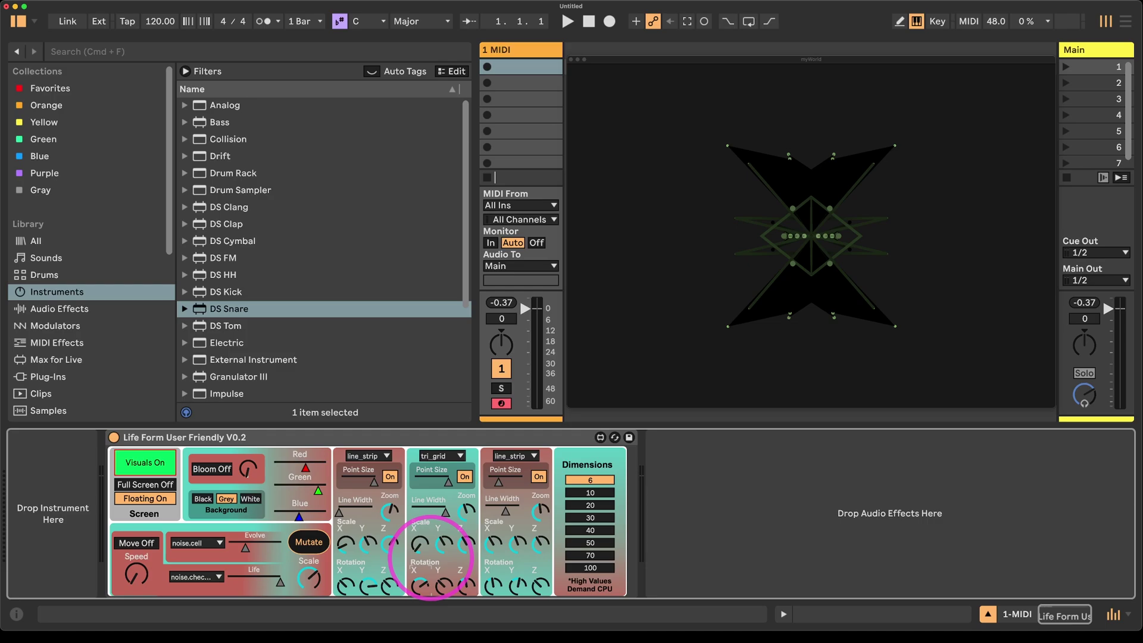
left_click_drag(247, 549, 276, 556)
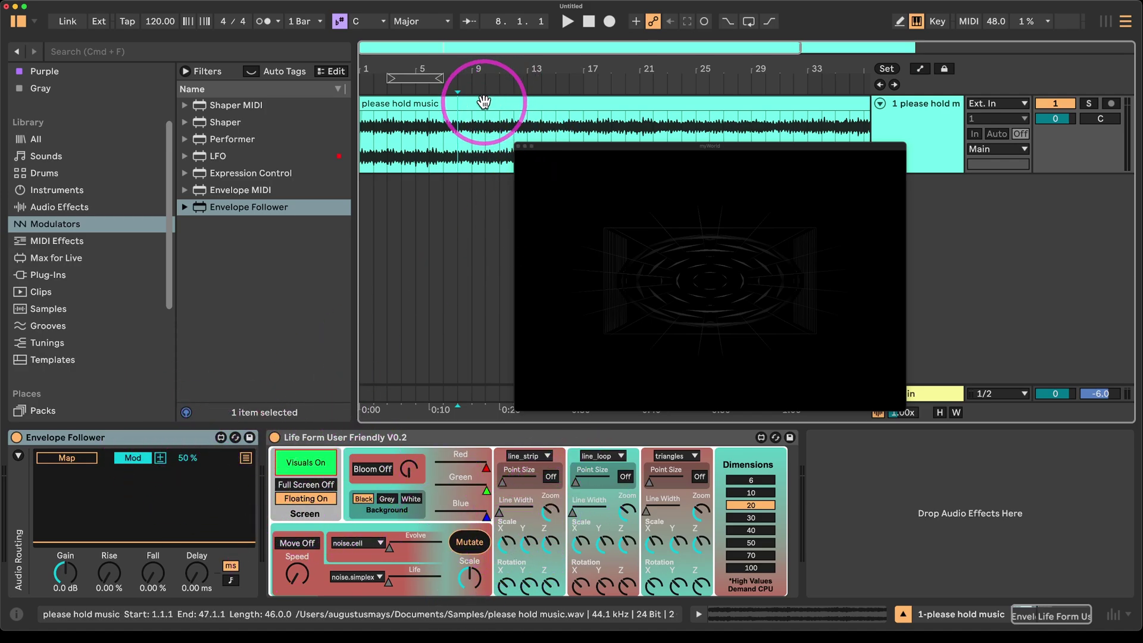
Step: Play the "please hold music" clip from bar 3 to watch the Envelope Follower's response
left_click(486, 106)
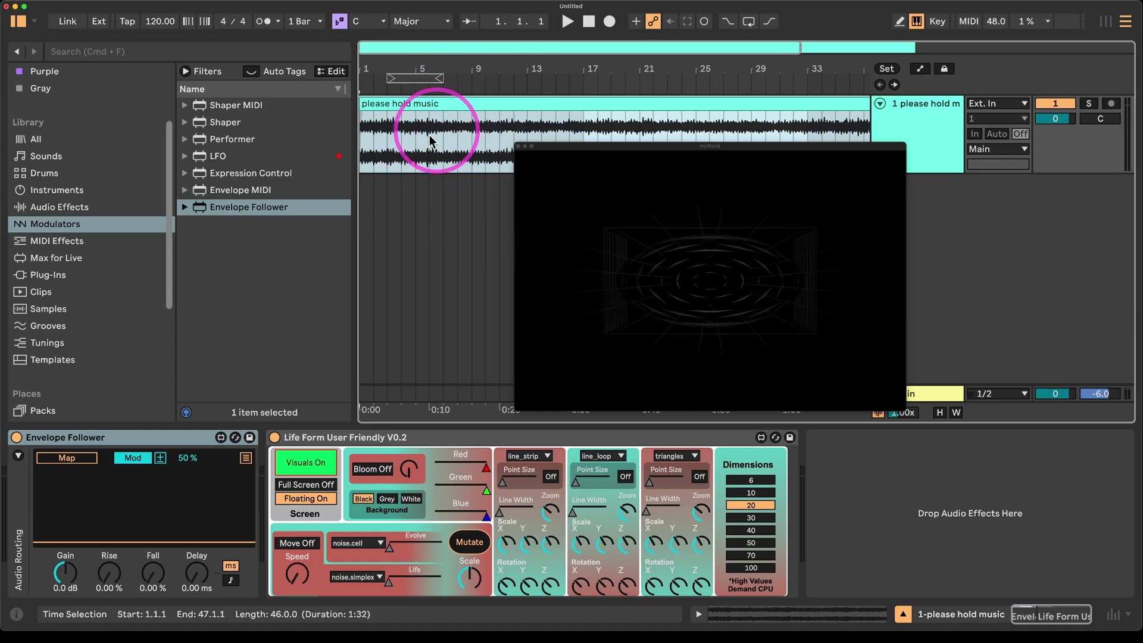
left_click(391, 149)
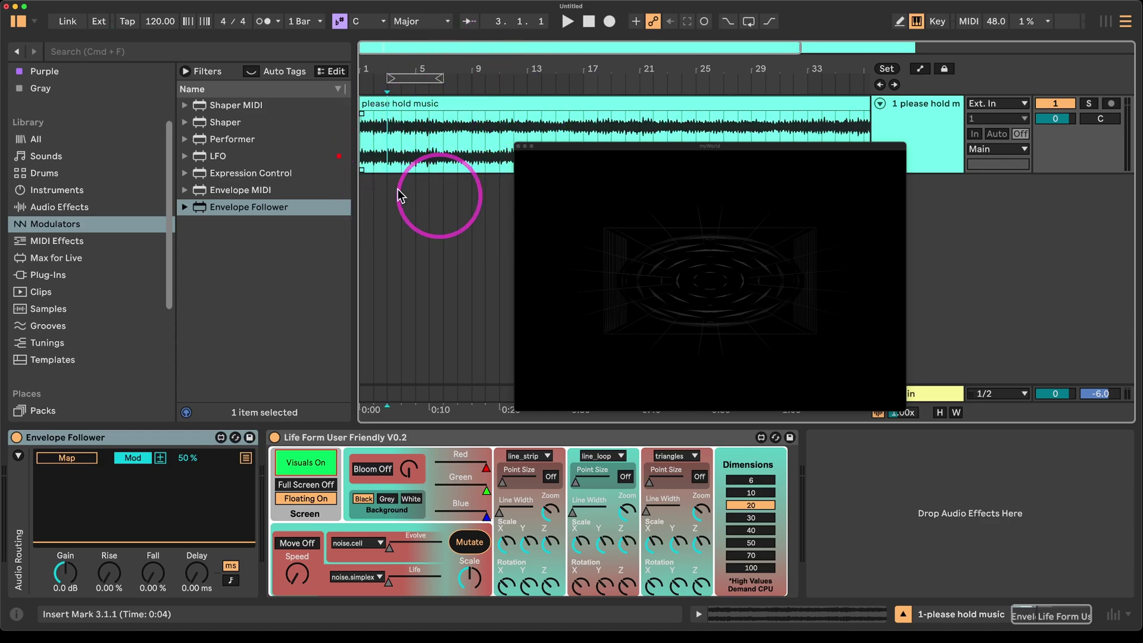
key("space")
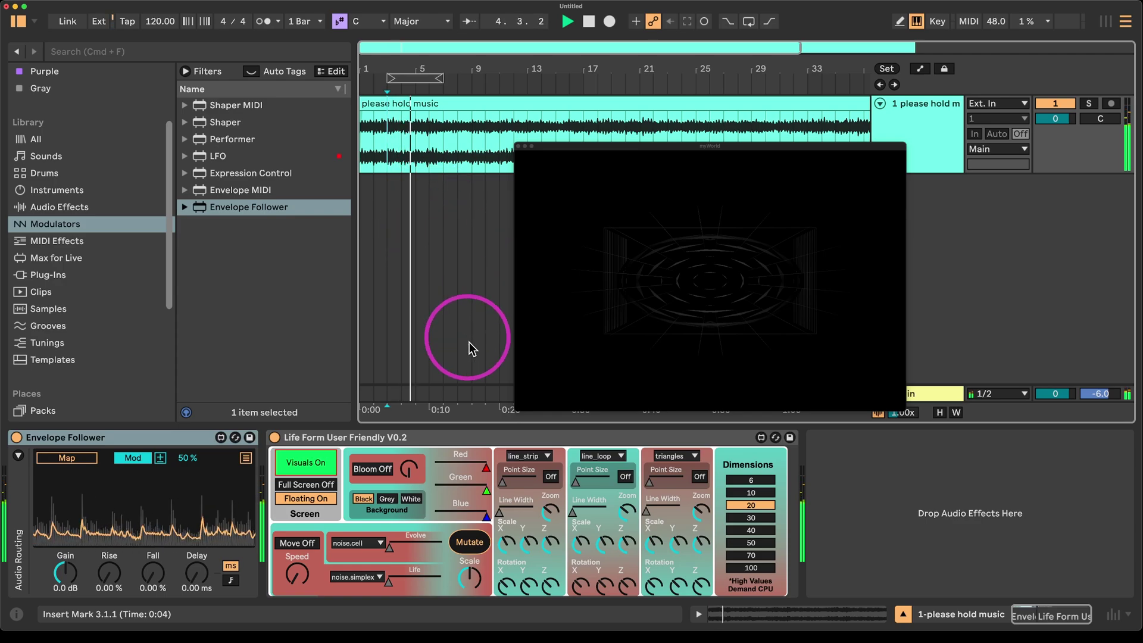
key("space")
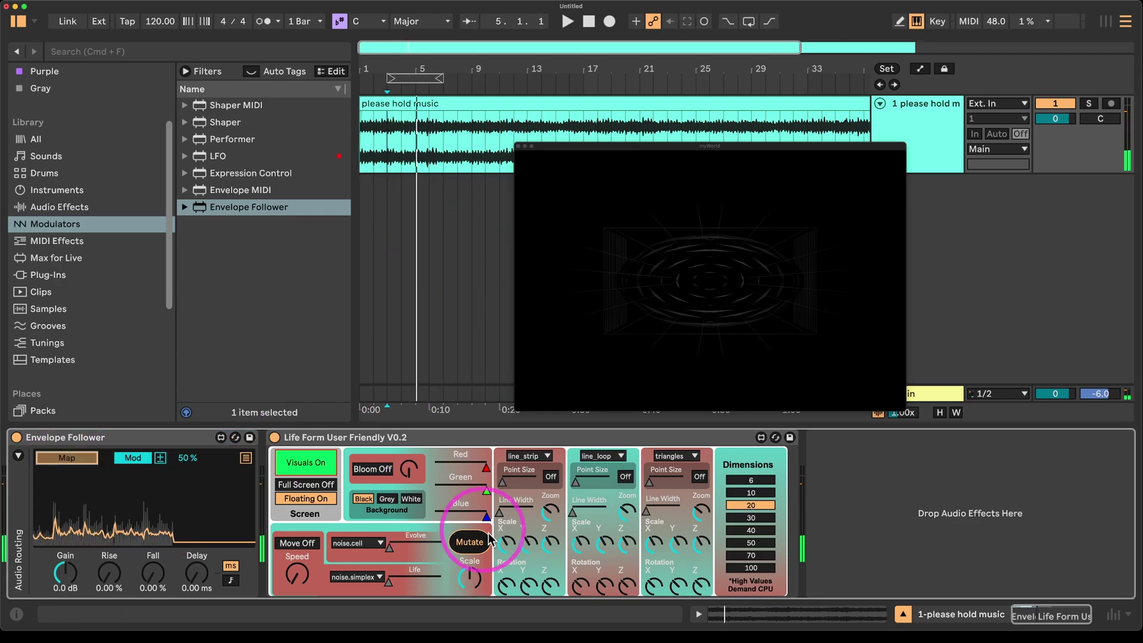
Step: Map the Envelope Follower to the first shape's Y scale, play the music, and turn on Bloom with raised intensity
left_click(538, 548)
key("space")
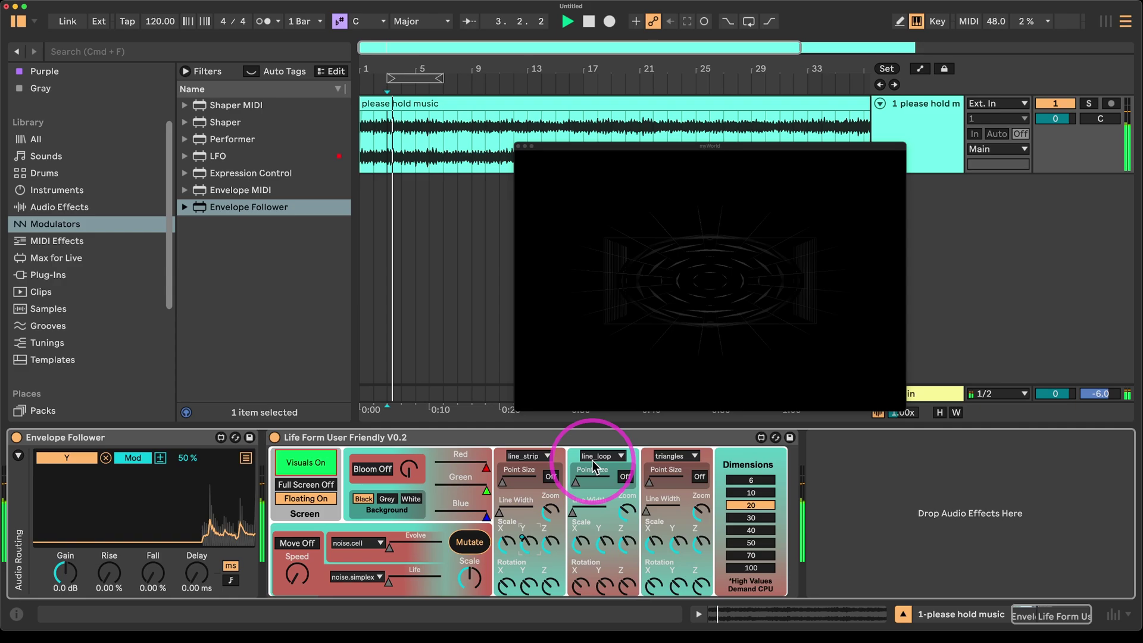
left_click(409, 472)
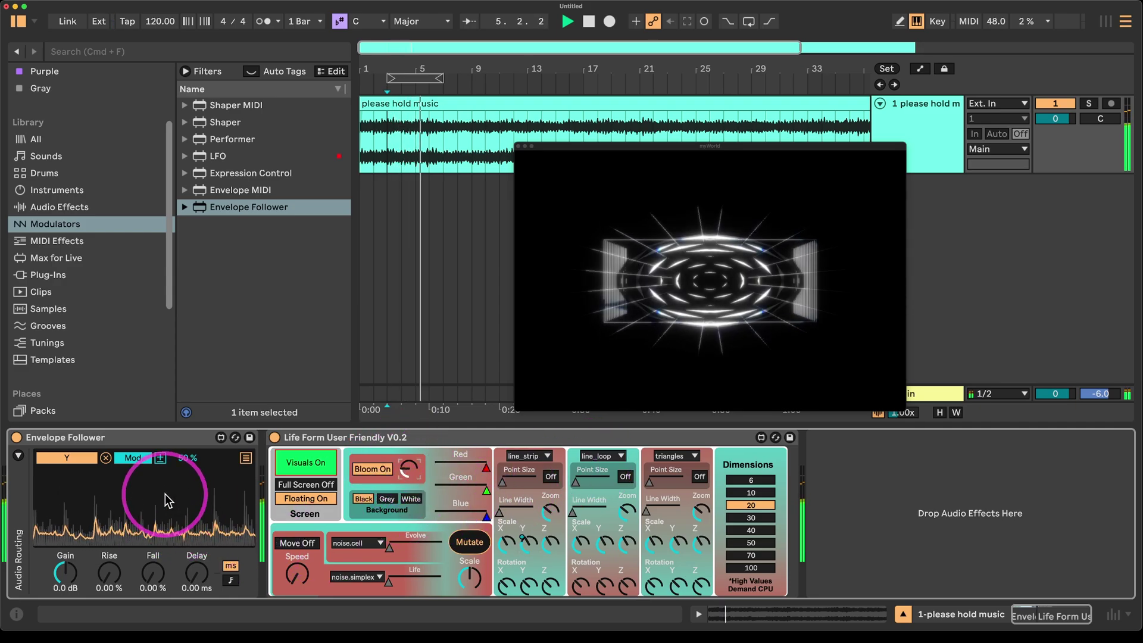
Step: Map two more Envelope Follower slots to the second shape's X scale and the overall noise Scale, previewing with the music
left_click(246, 458)
left_click(94, 487)
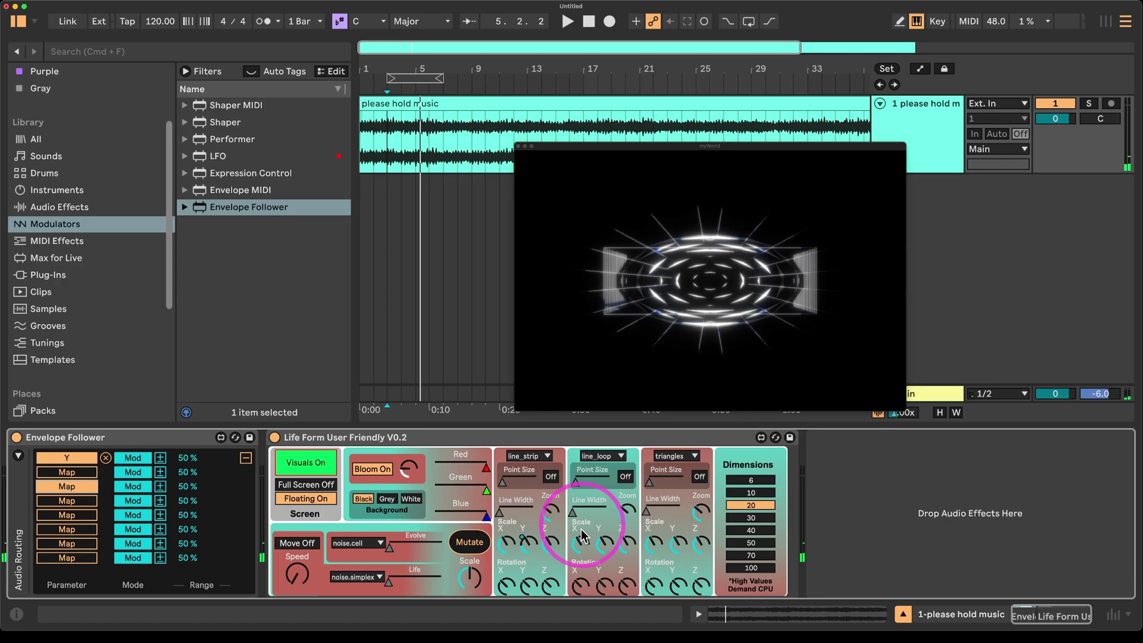
left_click(581, 542)
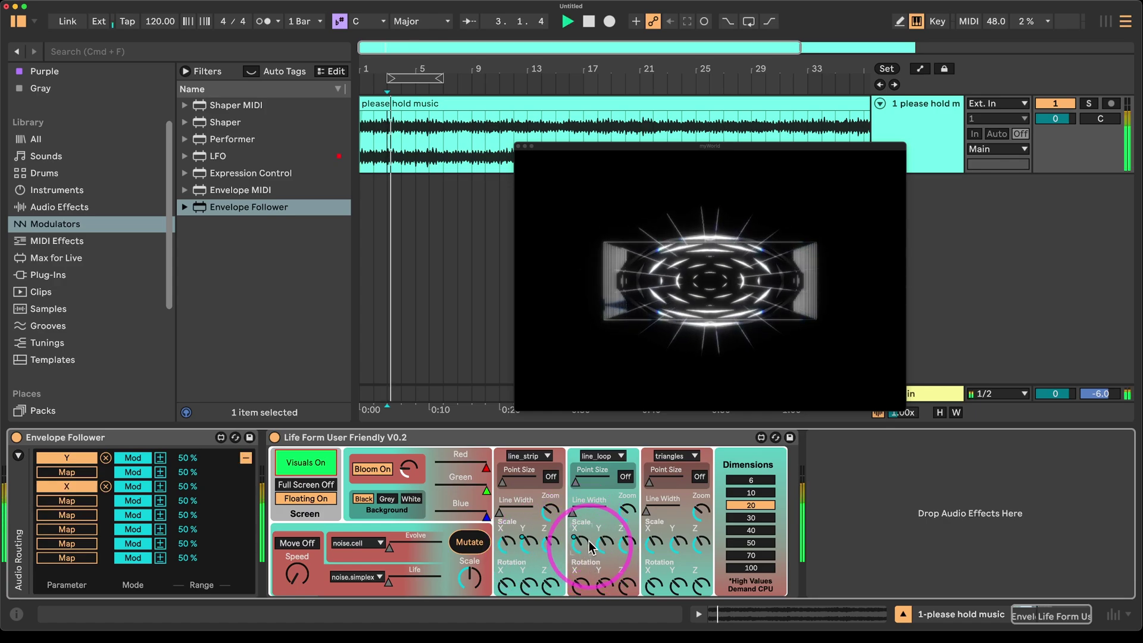
left_click(47, 544)
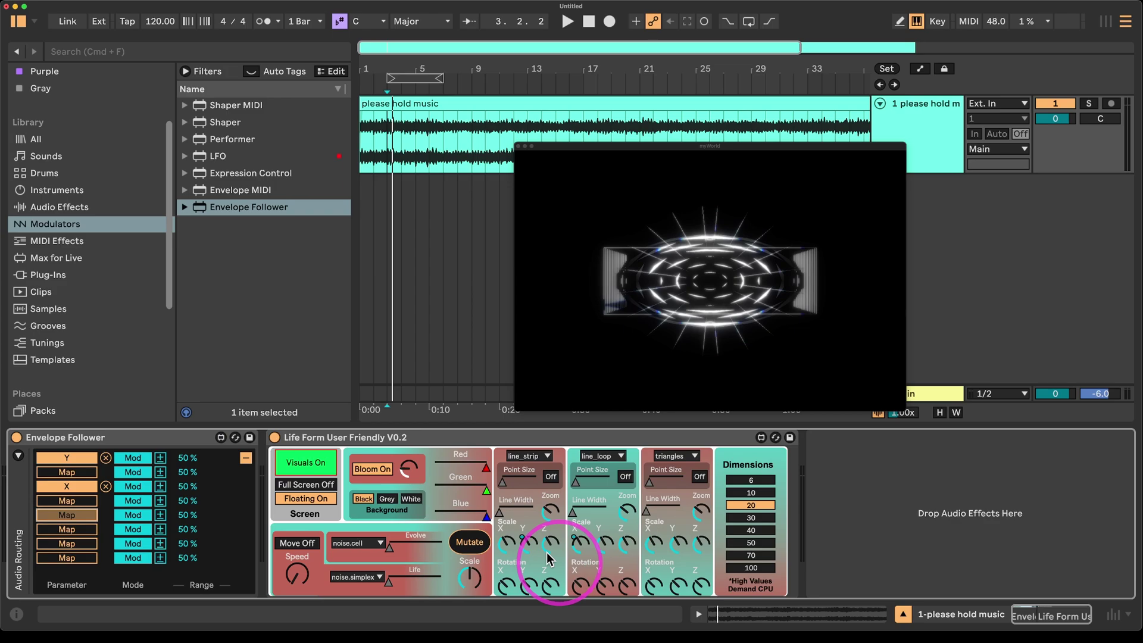
left_click(473, 579)
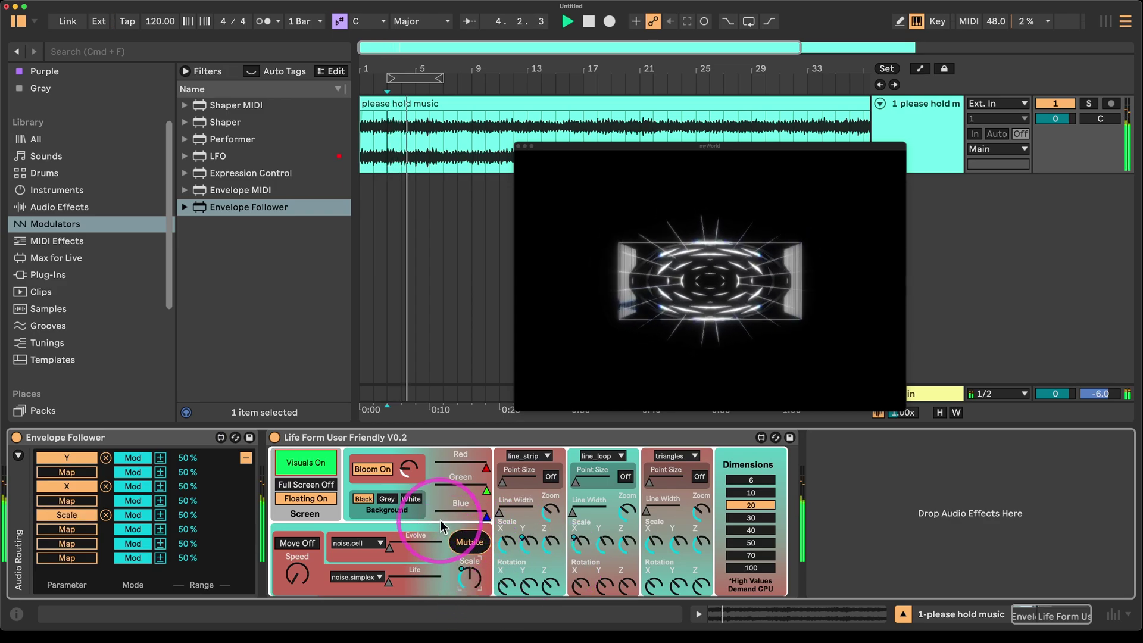
key("space")
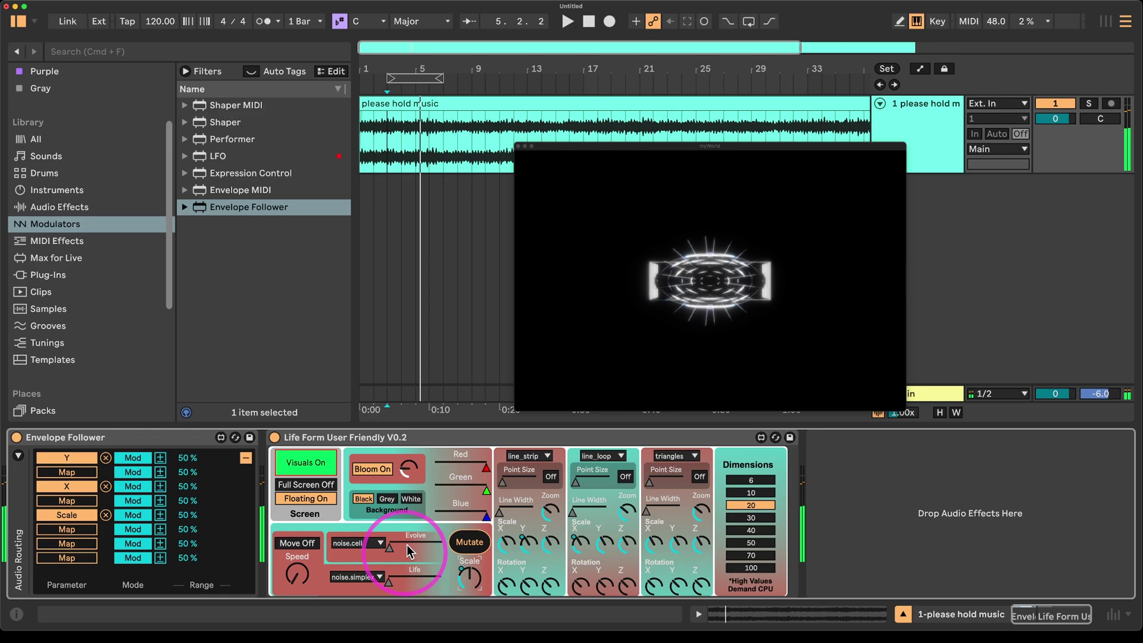
Step: Raise the Evolve amount with noise.cell and adjust the third shape's Zoom
left_click_drag(390, 547, 408, 548)
key("space")
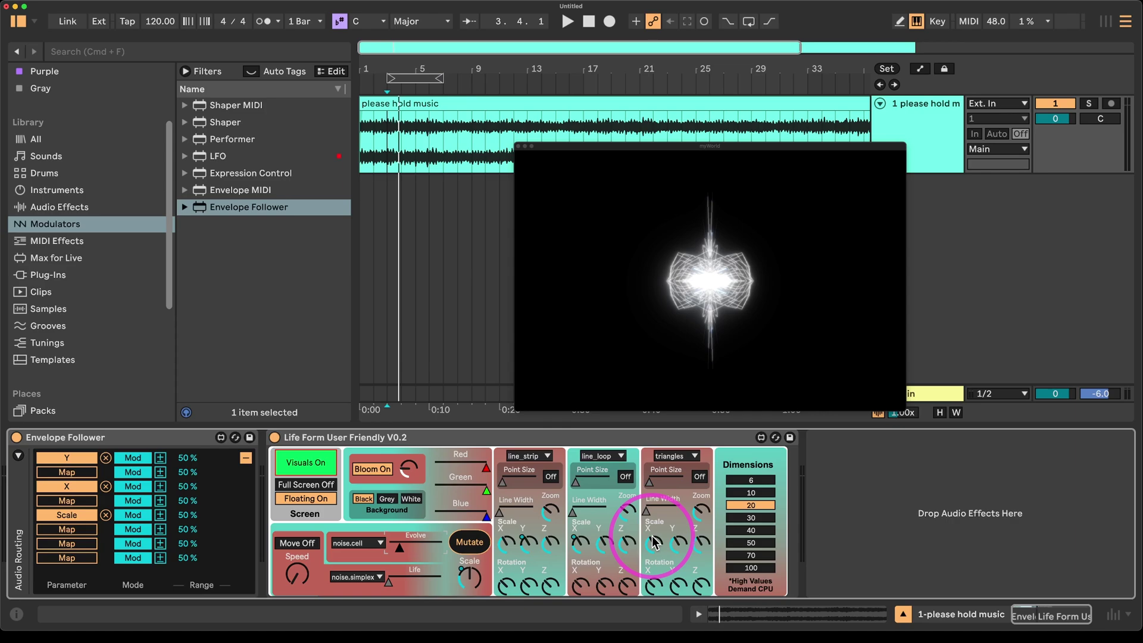
left_click_drag(700, 518, 698, 510)
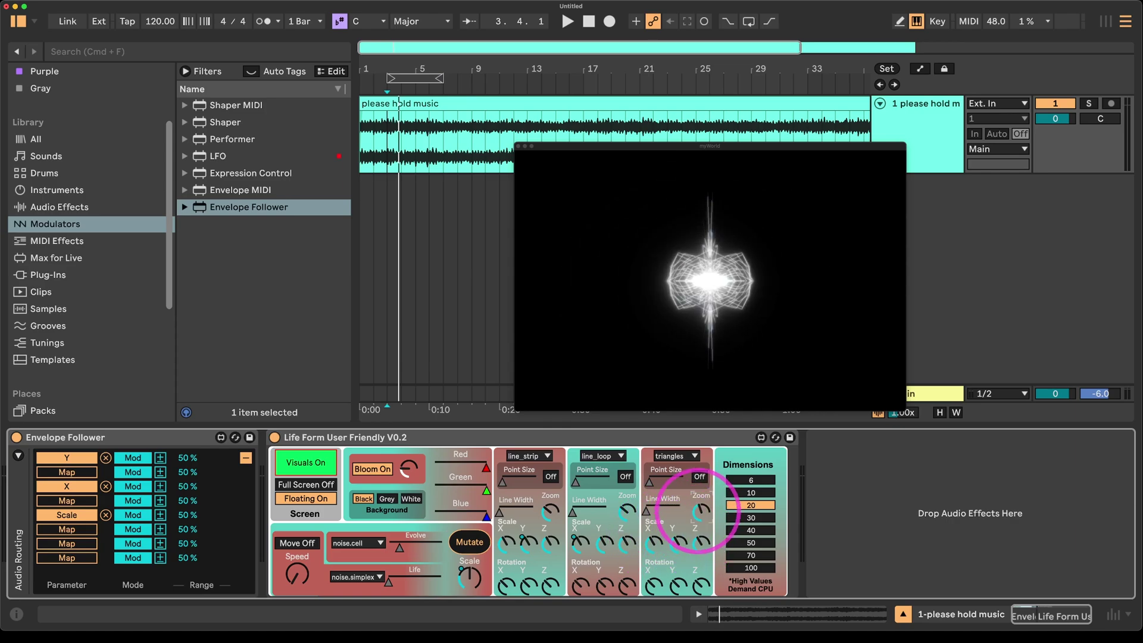
Step: Set the playback start to bar 4 and smooth the Envelope Follower with Rise at 2.36 % and Fall at 12.6 %
left_click(406, 162)
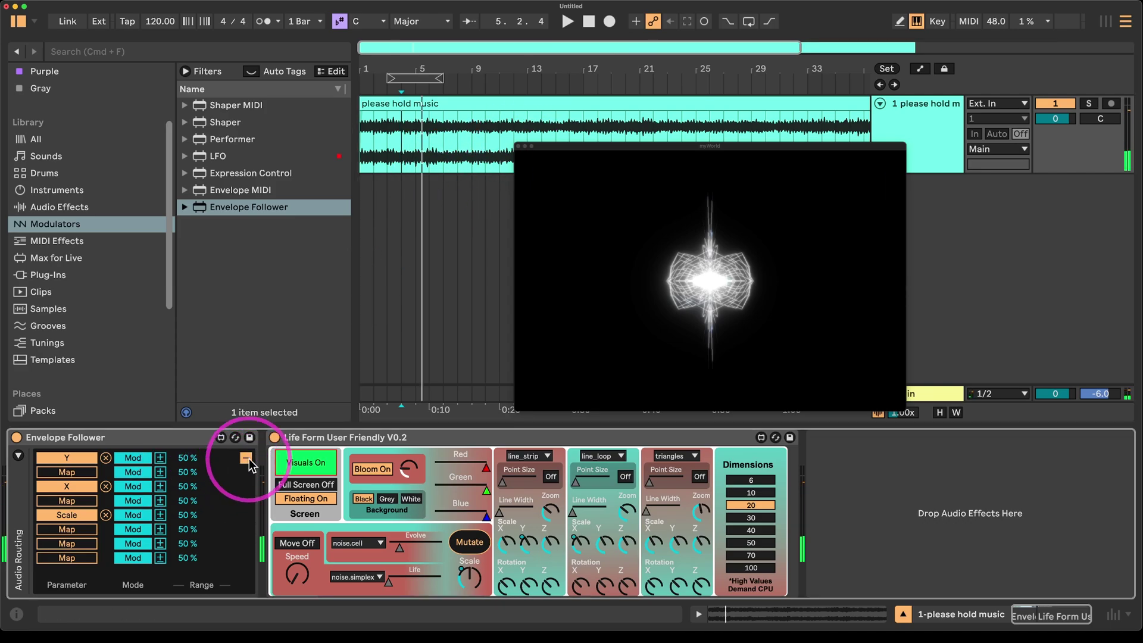
left_click(245, 458)
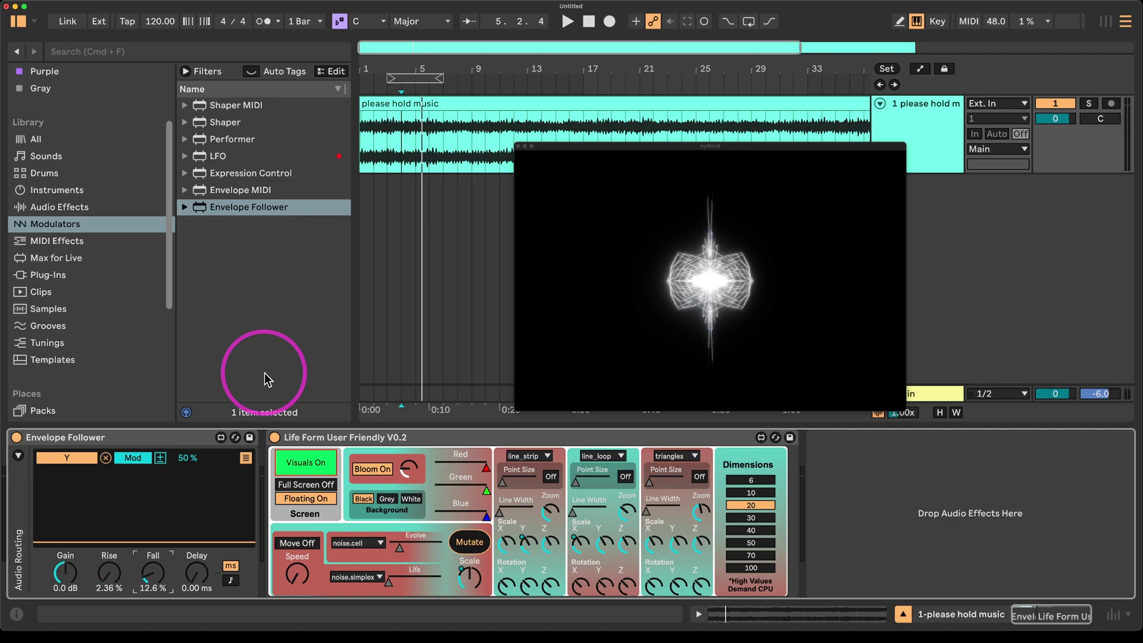
Step: Group the Envelope Follower into an Audio Effect Rack and show the rack's chain list
left_click(186, 434)
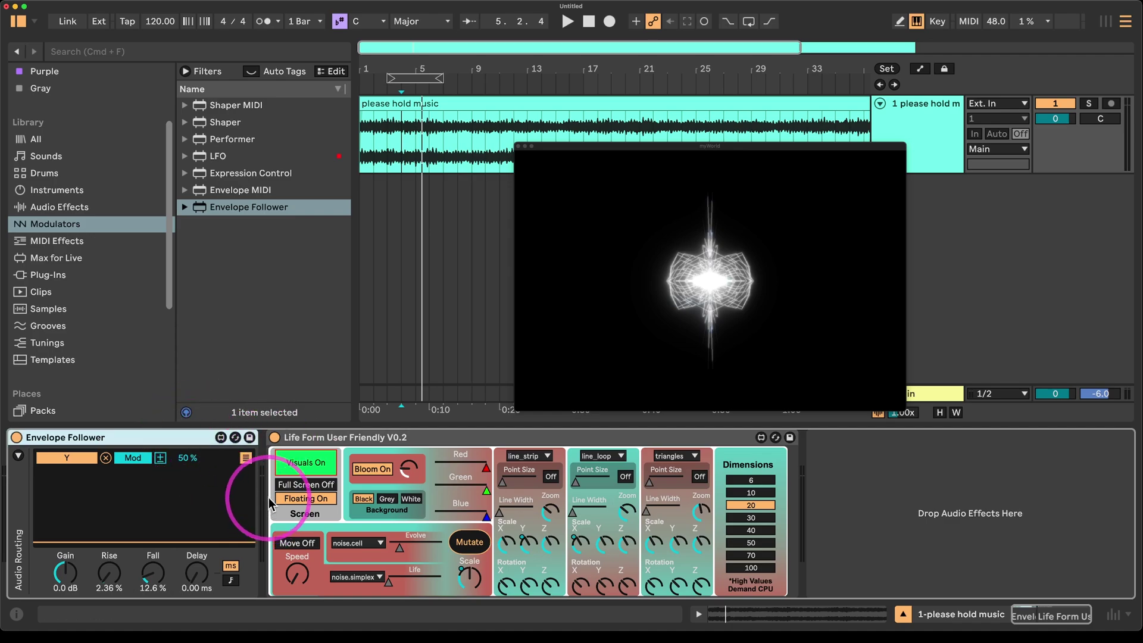
key("super+g")
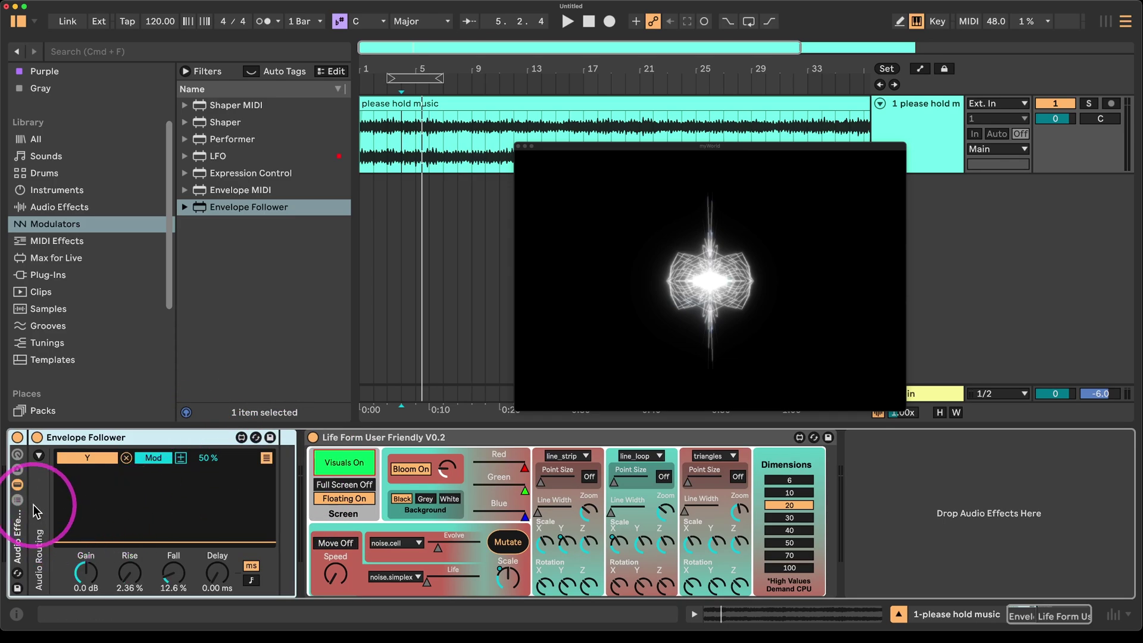
left_click(18, 500)
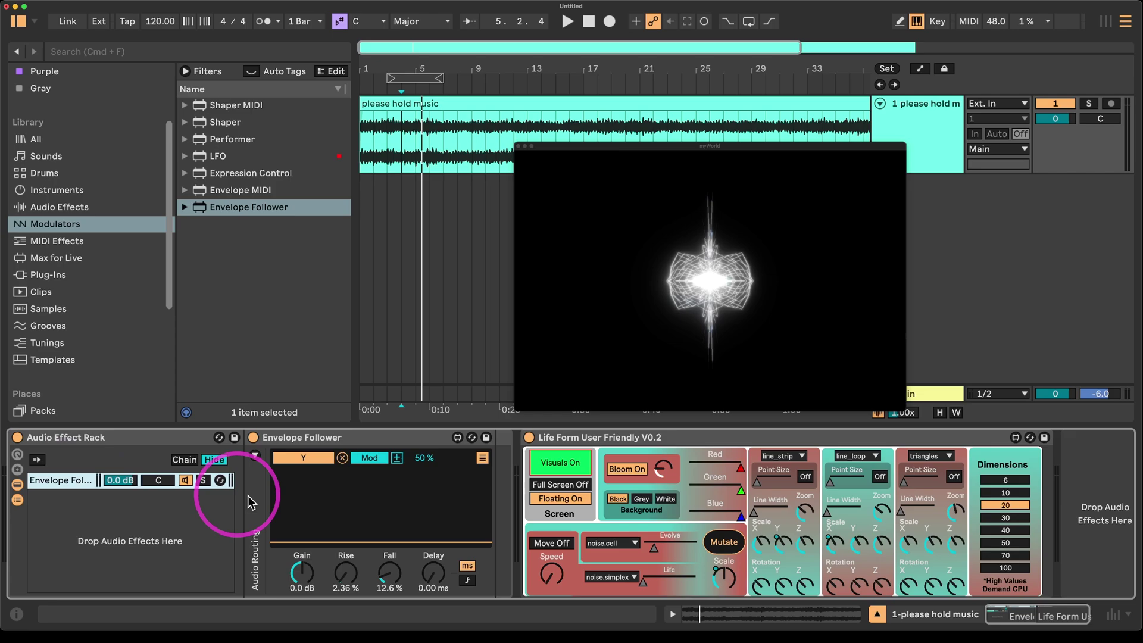
Step: Add EQ Three before the Envelope Follower and isolate the lows by cutting GainMid and GainHi to -∞ dB during playback
left_click(63, 208)
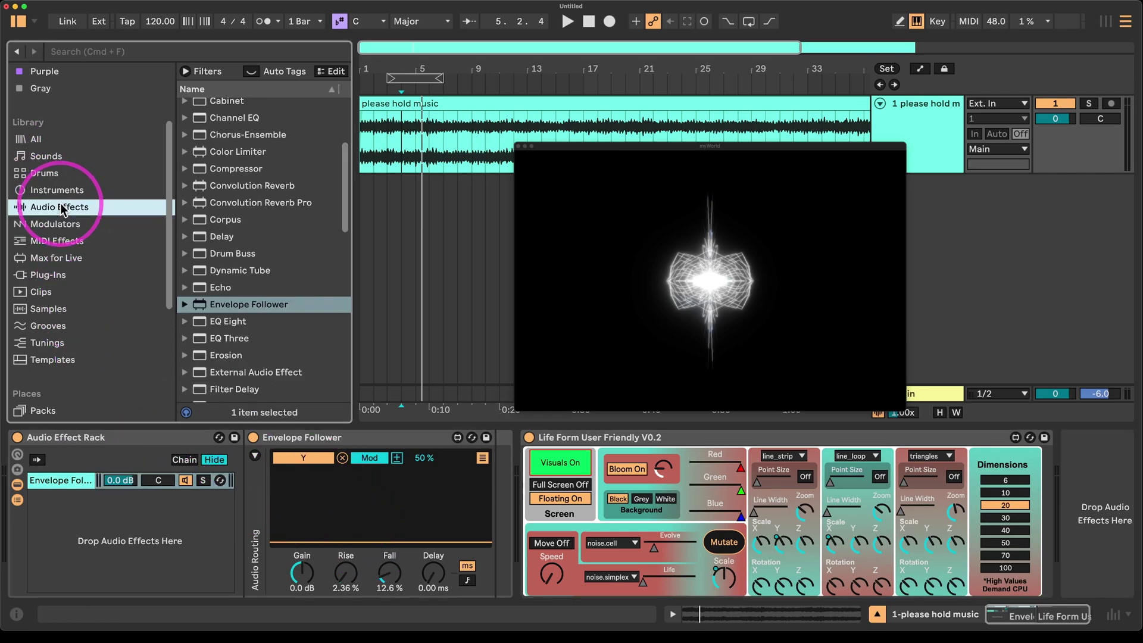
left_click_drag(231, 339, 368, 502)
key("space")
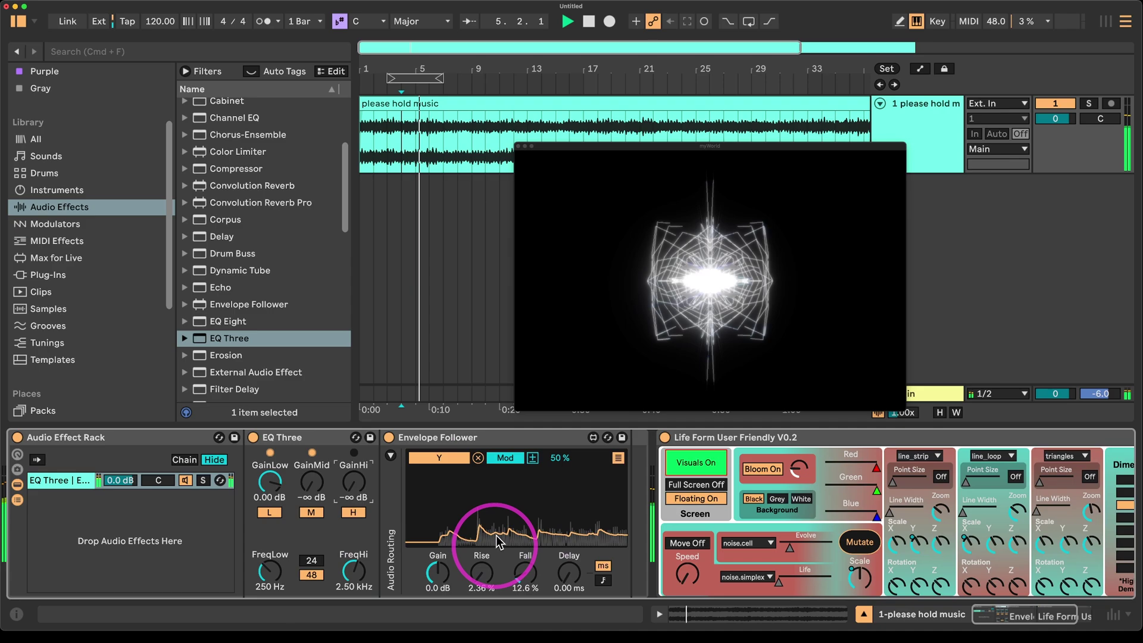
Step: Set the EQ Three's FreqLow to 125 Hz and silence the chain's output with a Utility after the Envelope Follower, Gain at -∞ dB
left_click_drag(270, 570, 270, 581)
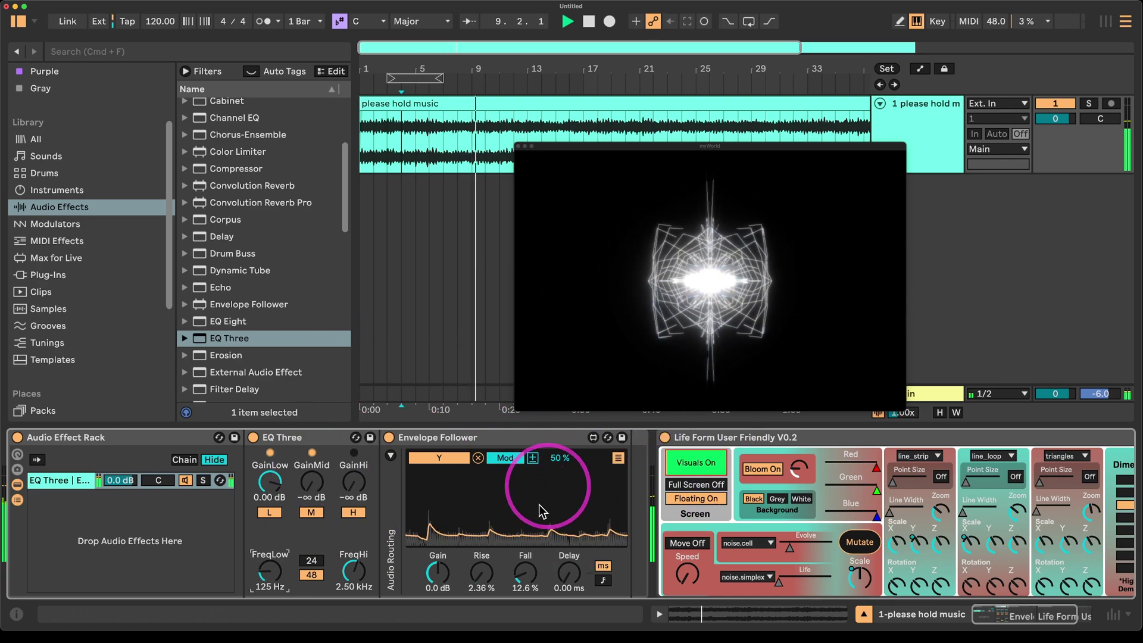
scroll(262, 328, "down", 6)
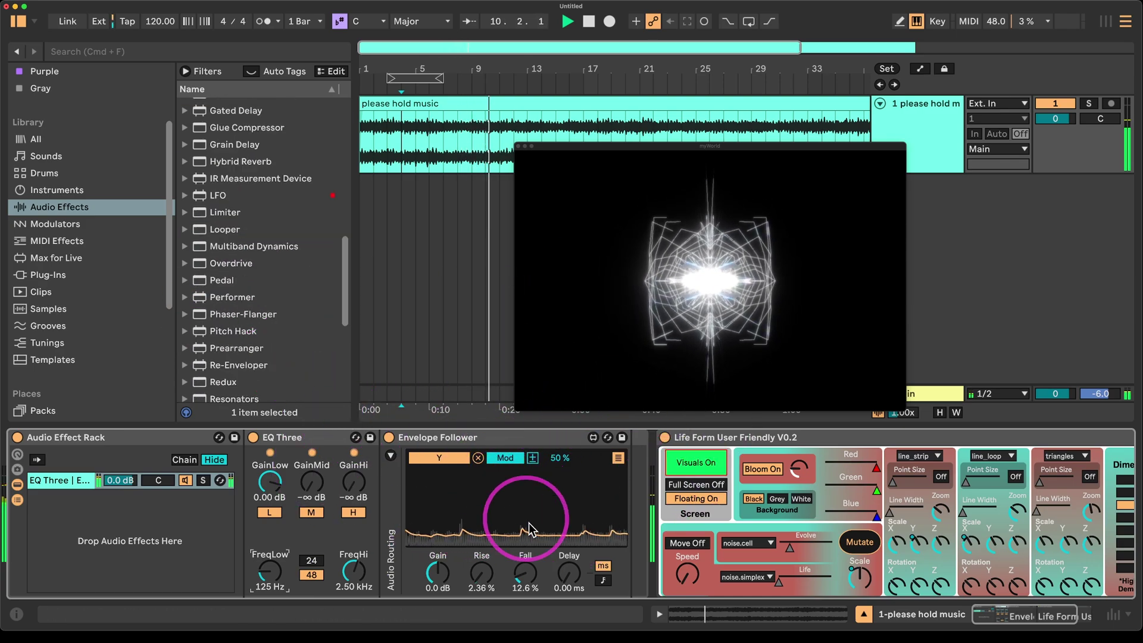
scroll(250, 256, "down", 5)
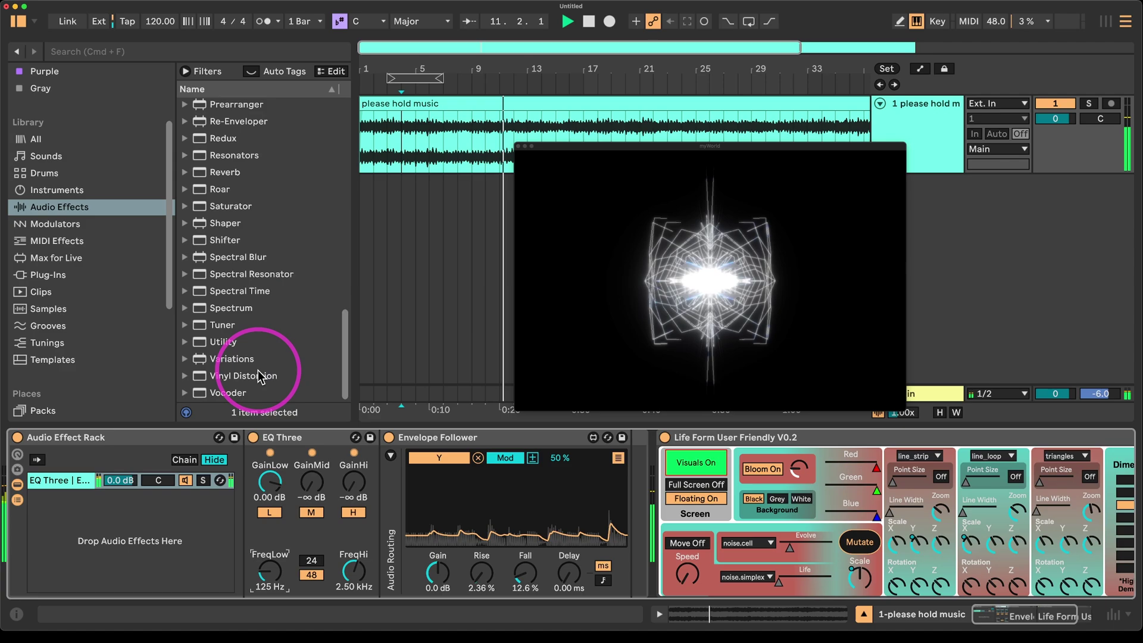
mouse_move(233, 350)
left_mouse_down()
mouse_move(256, 372)
mouse_move(652, 500)
mouse_move(554, 442)
mouse_move(643, 455)
mouse_move(153, 483)
left_mouse_up()
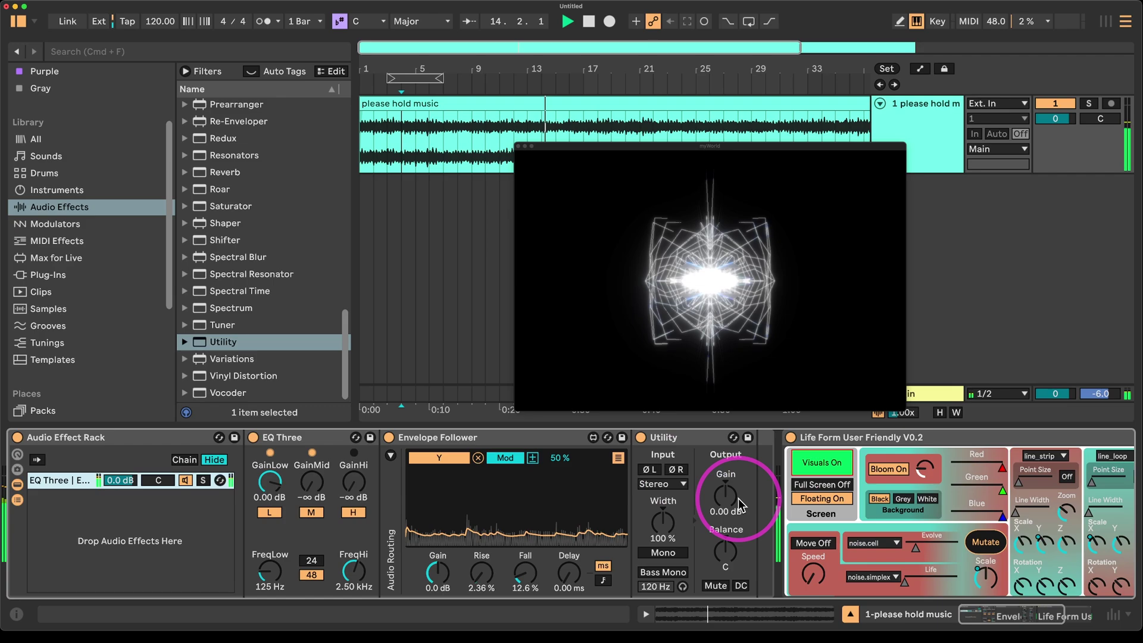
left_click_drag(726, 496, 725, 536)
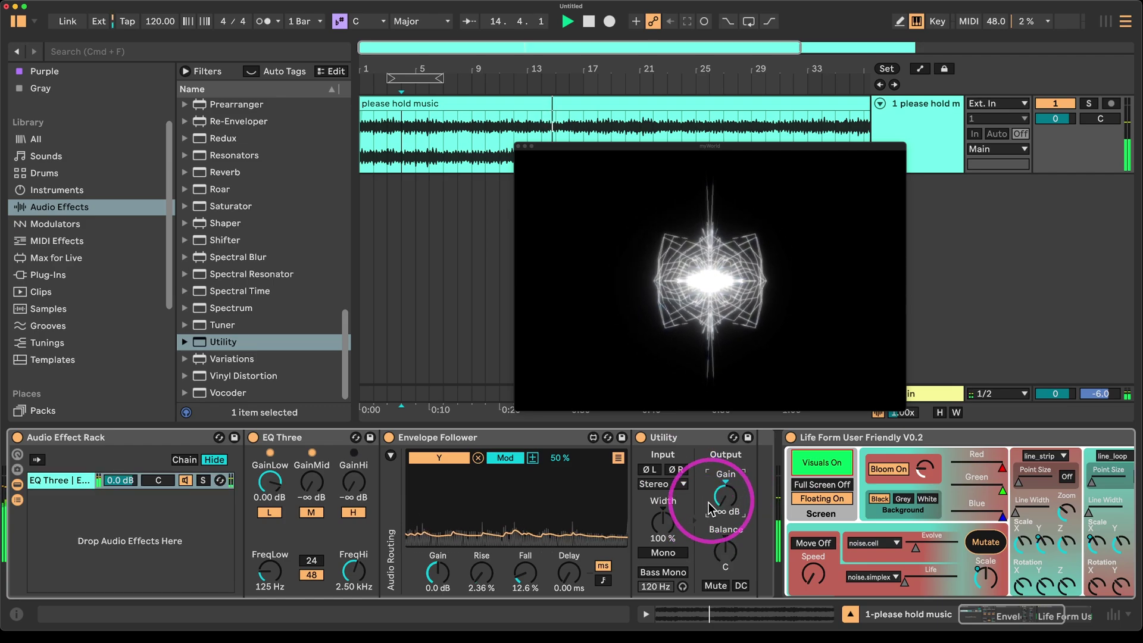
Step: Duplicate the rack chain and isolate the mids in the copy with GainLow at -∞ dB and GainMid at 0.00 dB
left_click(62, 485)
key("super+d")
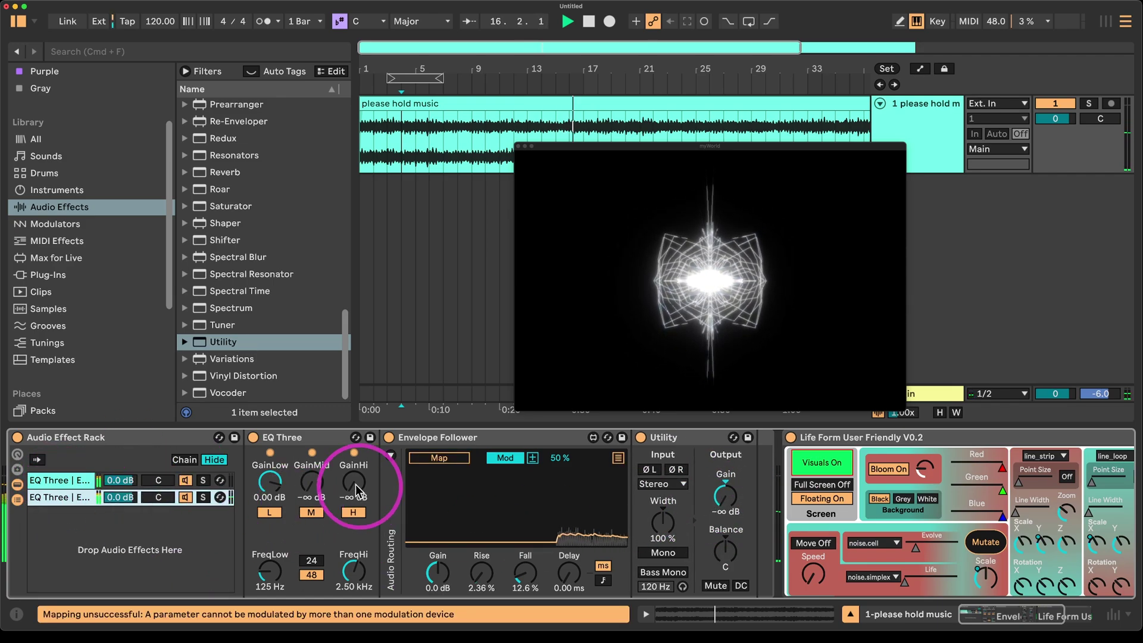
left_click_drag(270, 481, 262, 519)
double_click(308, 489)
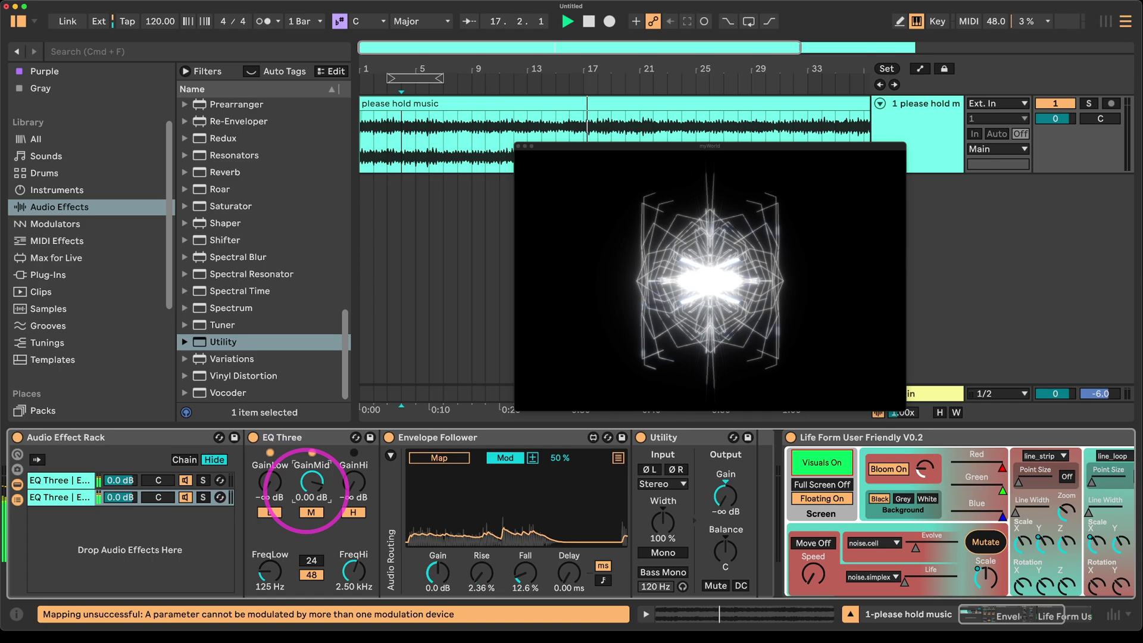
Step: Map the mids chain's Envelope Follower to the line_strip shape's Point Size and switch that shape's points on
left_click(454, 459)
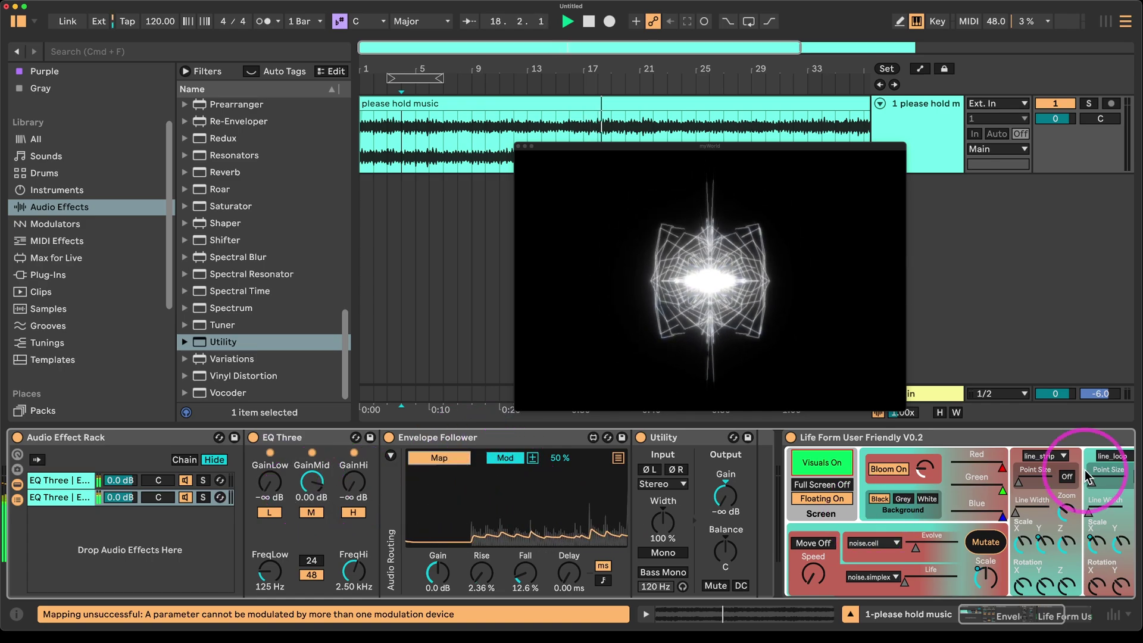
left_click(1025, 482)
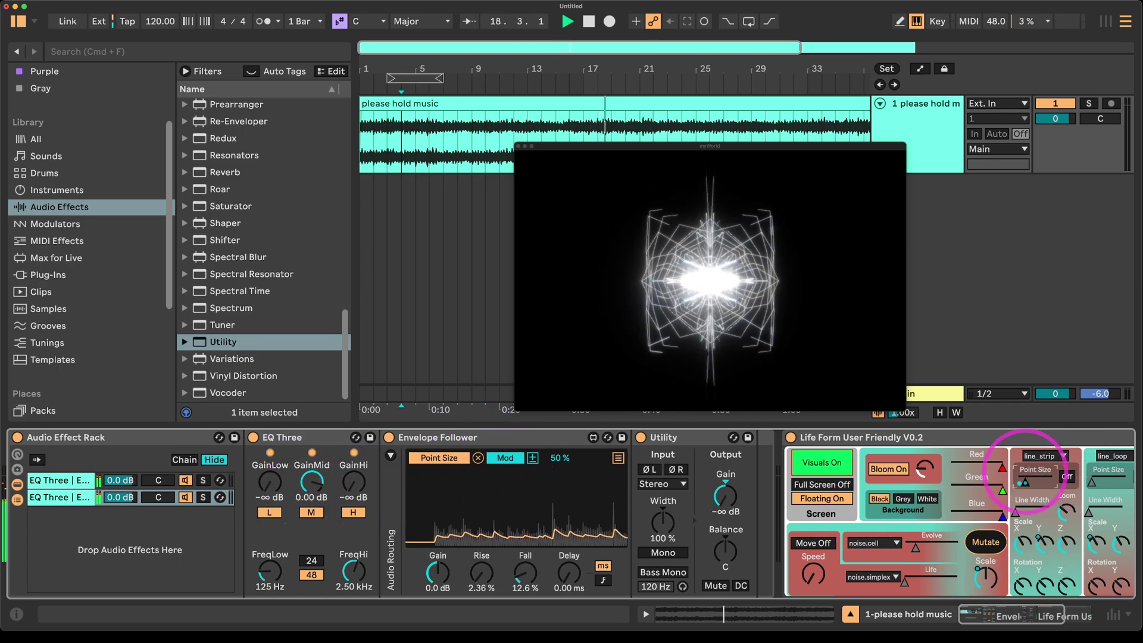
left_click(1067, 476)
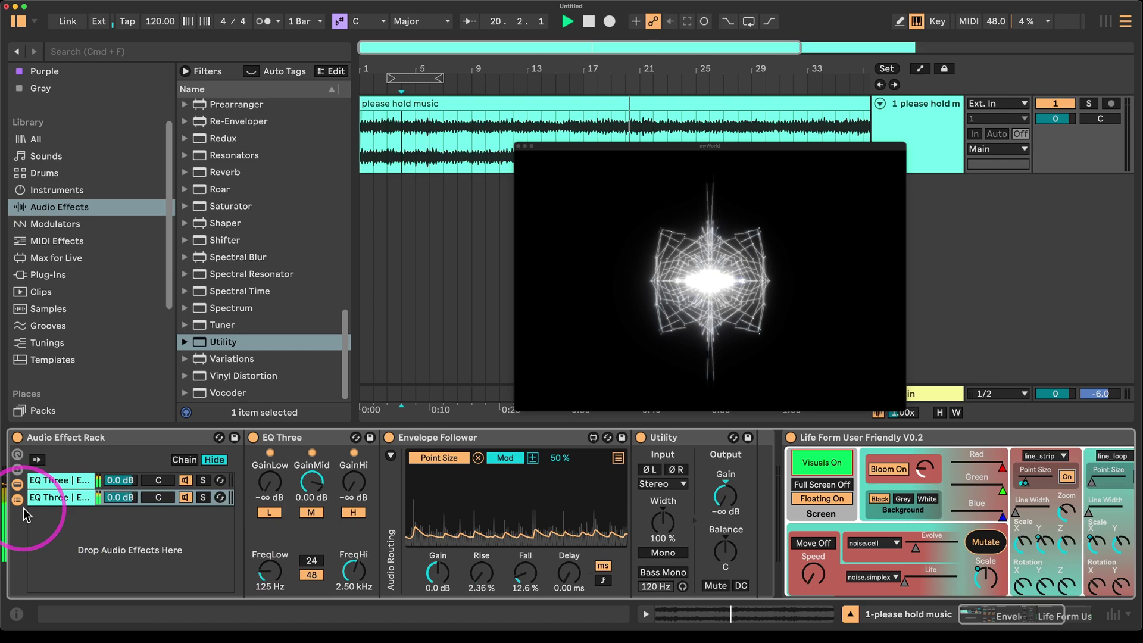
Step: Duplicate the mids chain, isolate the highs with GainMid at -∞ dB and GainHi at 6.00 dB, and map its Envelope Follower to Line Width
key("super+d")
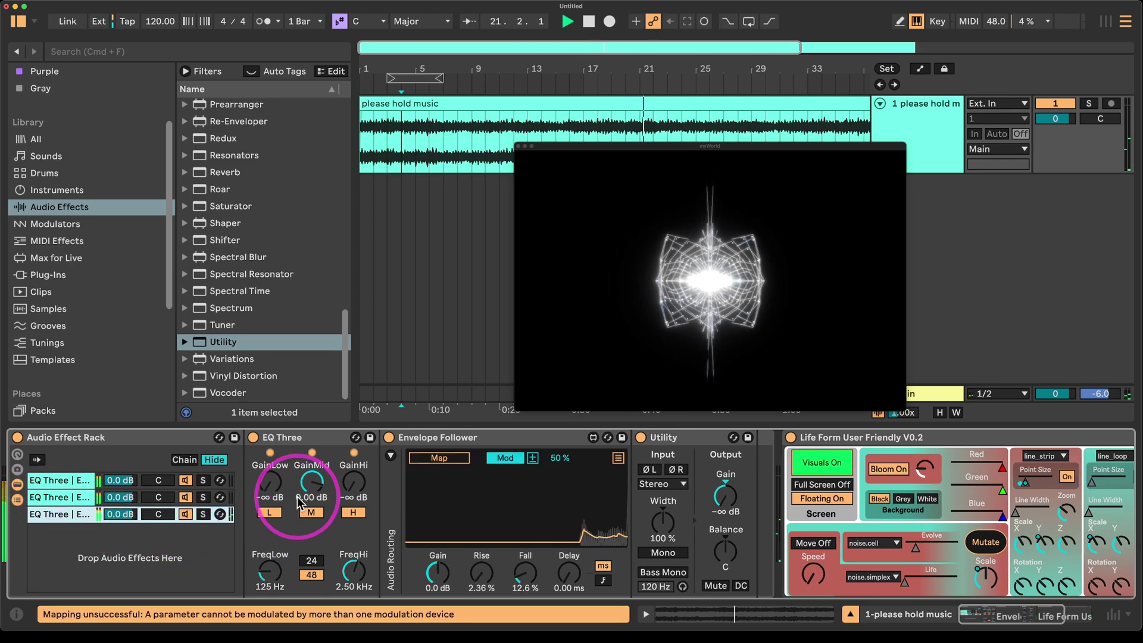
left_click_drag(314, 477, 311, 557)
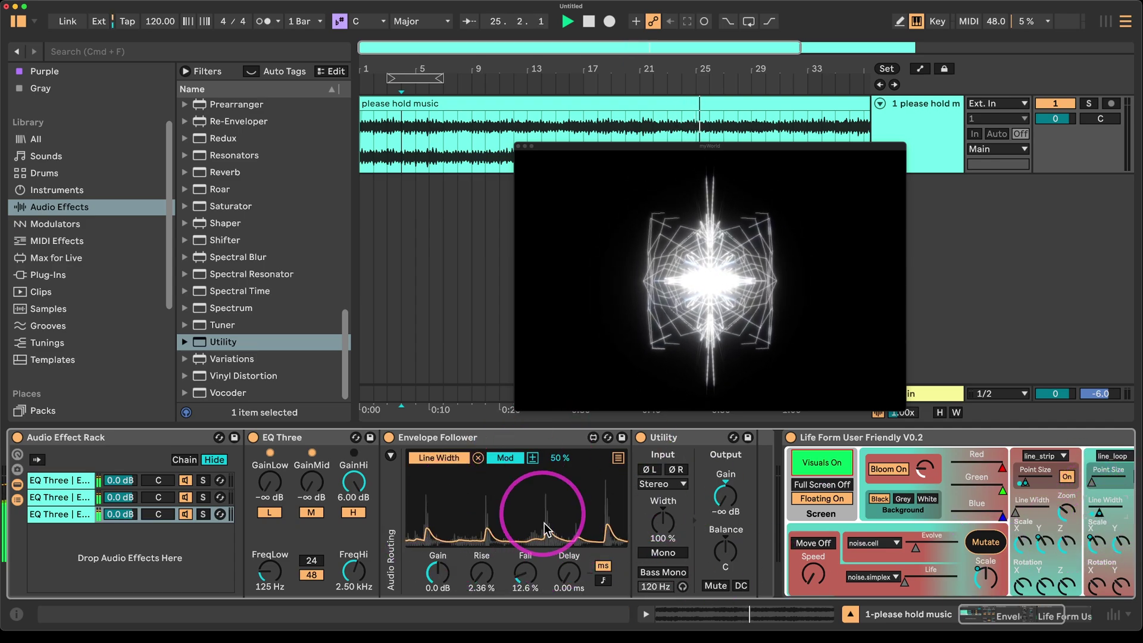
left_click(65, 500)
left_click(79, 516)
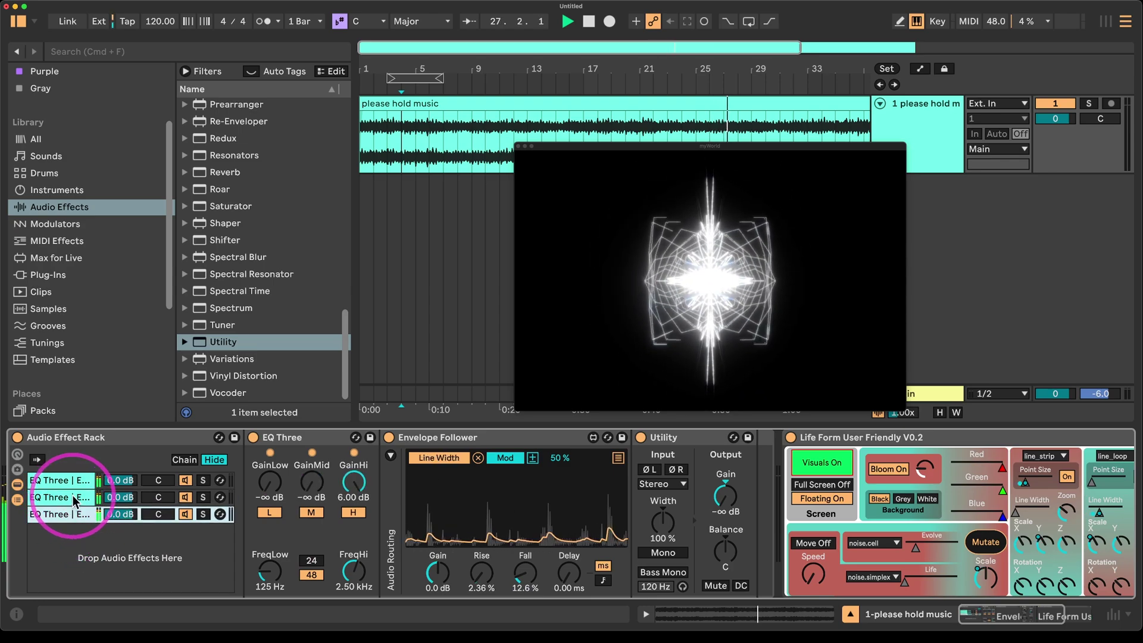
Step: Set the highs chain's Envelope Follower to Rise 0.79 % and Fall 0.00 %, and check the same controls in the lows chain
left_click(74, 513)
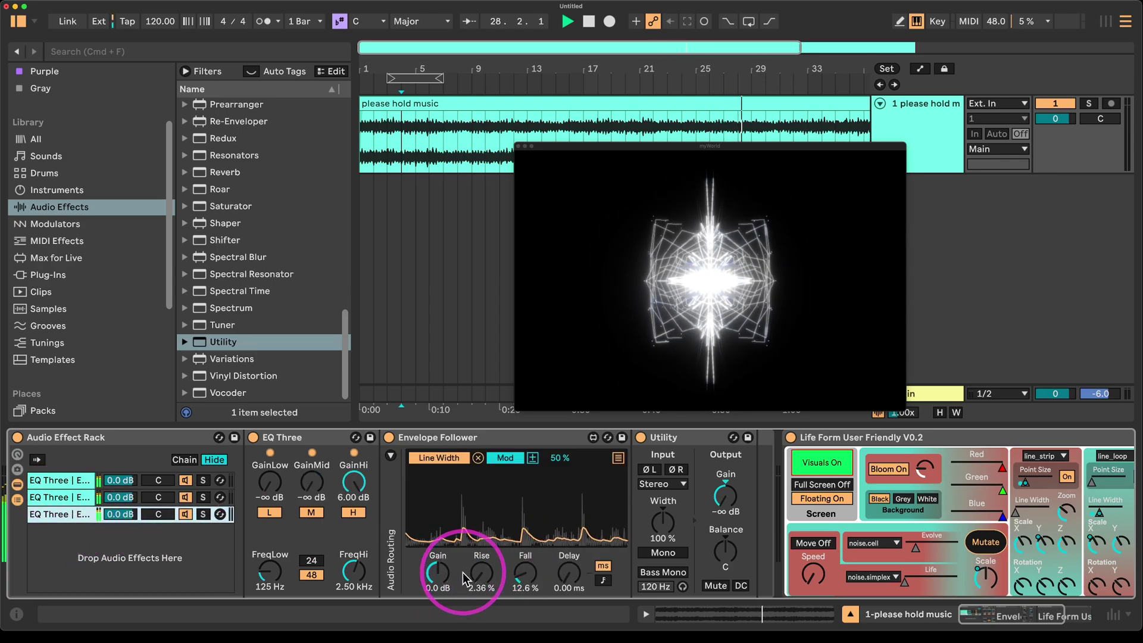
left_click_drag(464, 579, 486, 601)
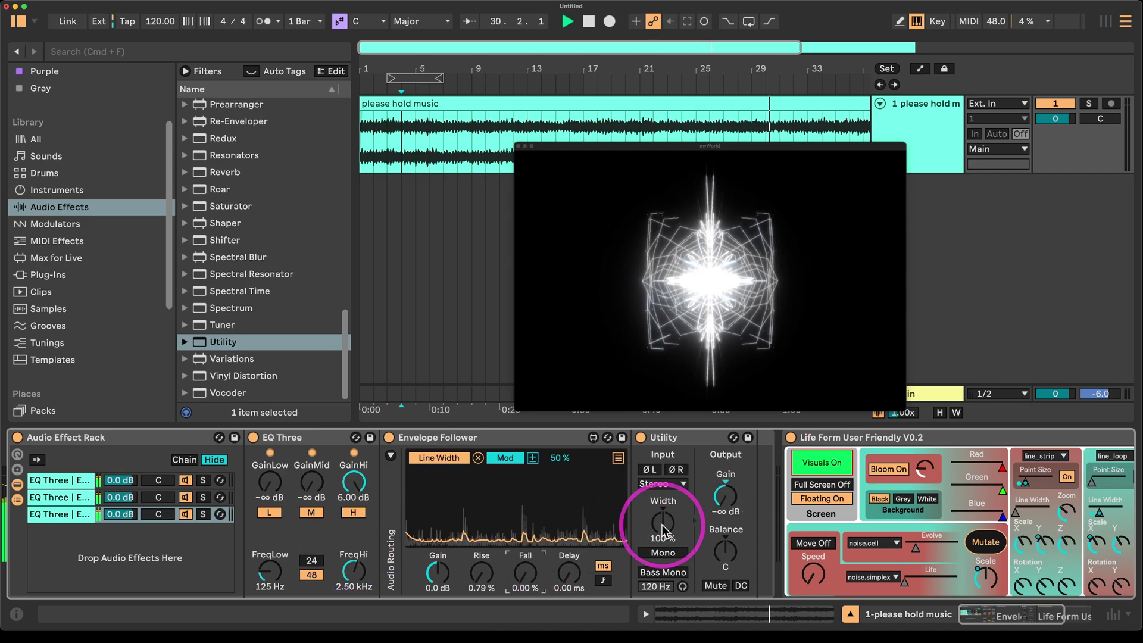
left_click(60, 480)
left_click(534, 592)
left_click(481, 573)
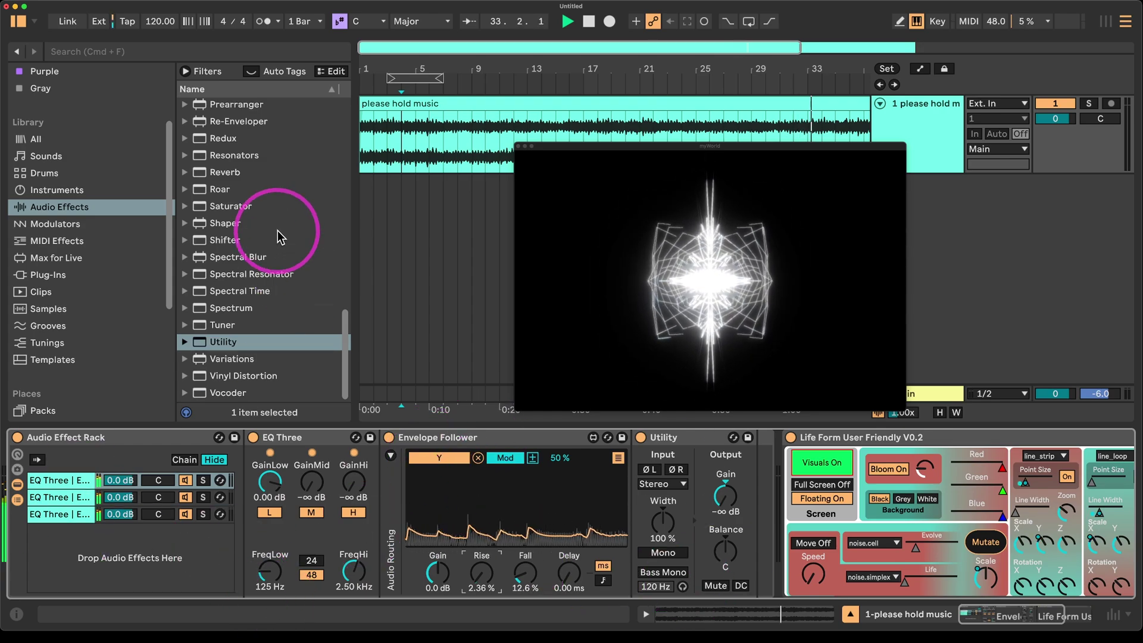
Step: Duplicate the highs chain, remove the devices from the copy, and delete the entire Audio Effect Rack
left_click(64, 515)
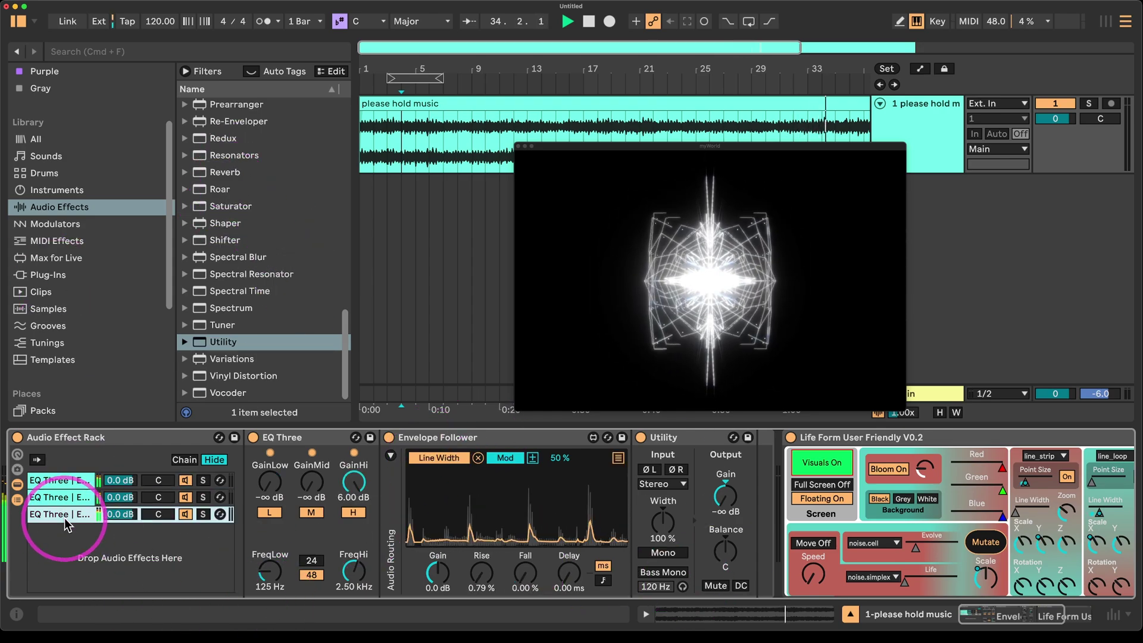
key("super+d")
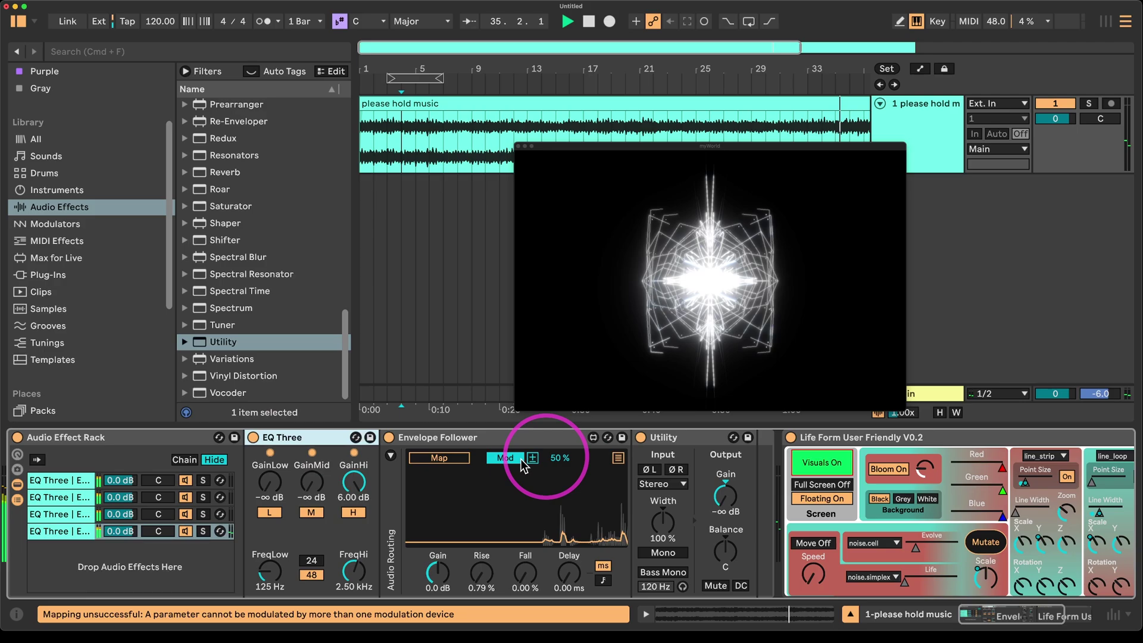
key("Delete")
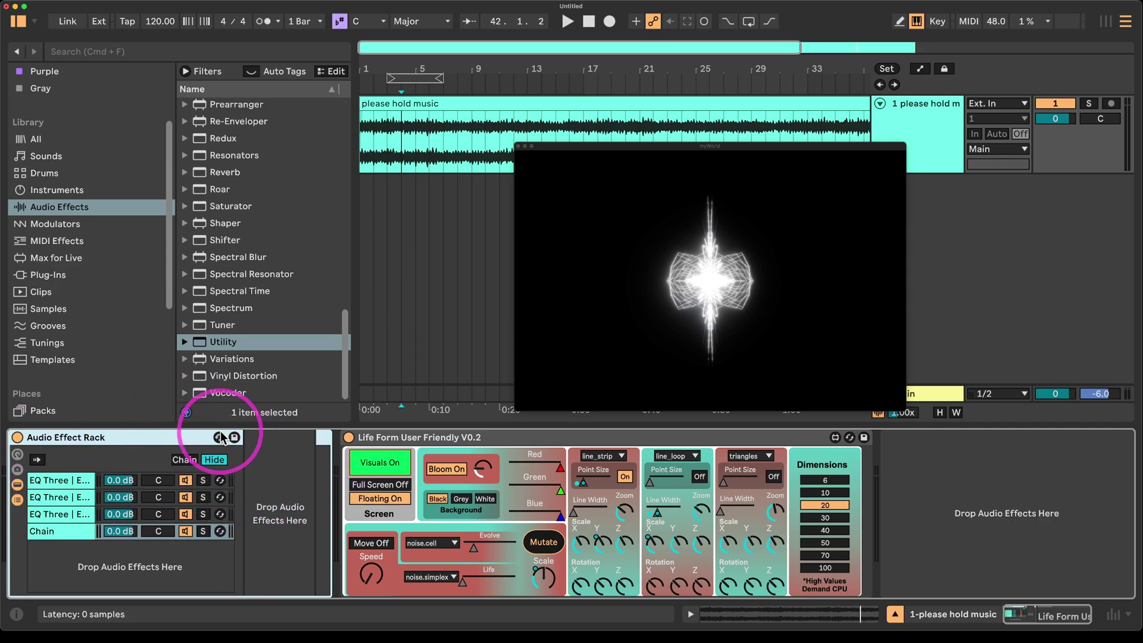
key("Delete")
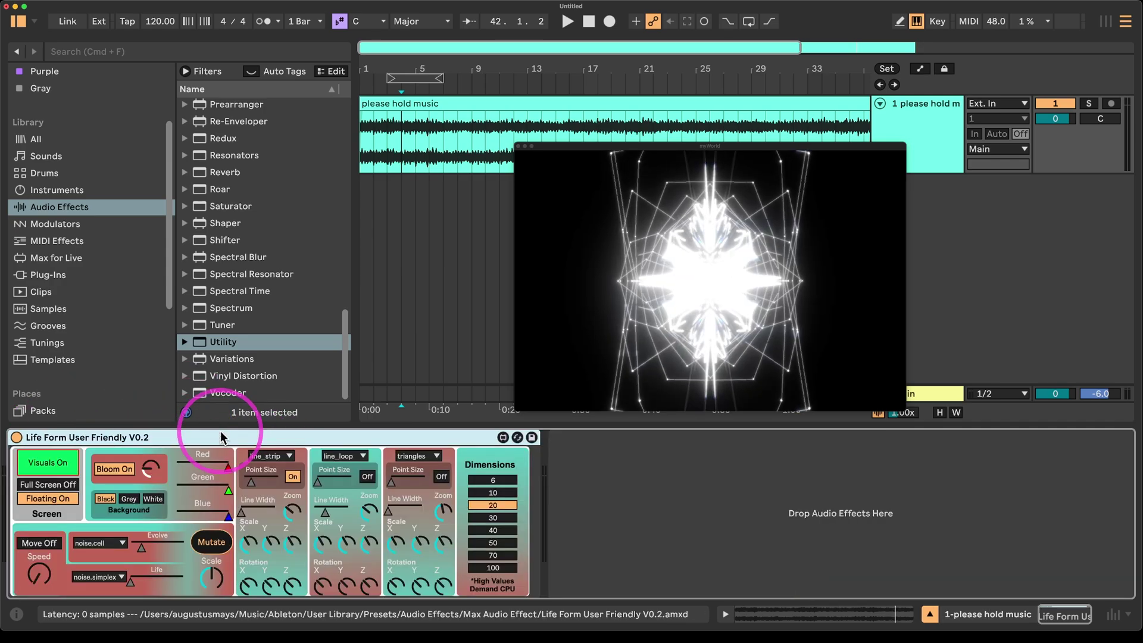
Step: Insert a new MIDI track below the please hold music track and move the floating visuals window clear of the arrangement
left_click(918, 119)
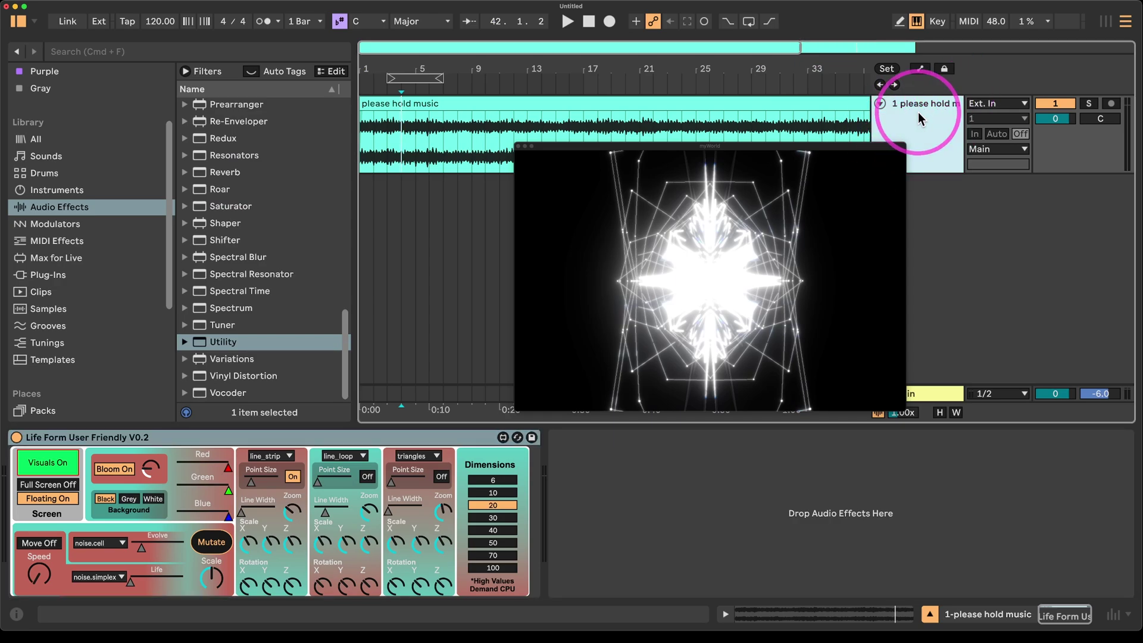
key("super+shift+t")
left_click(905, 113)
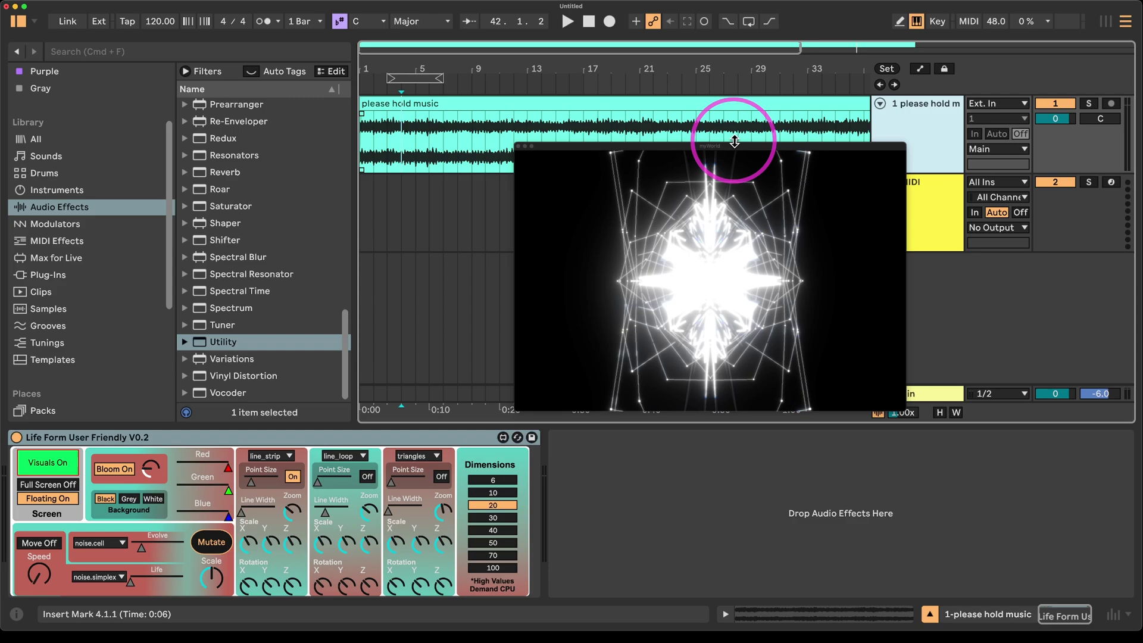
left_click_drag(735, 142, 959, 140)
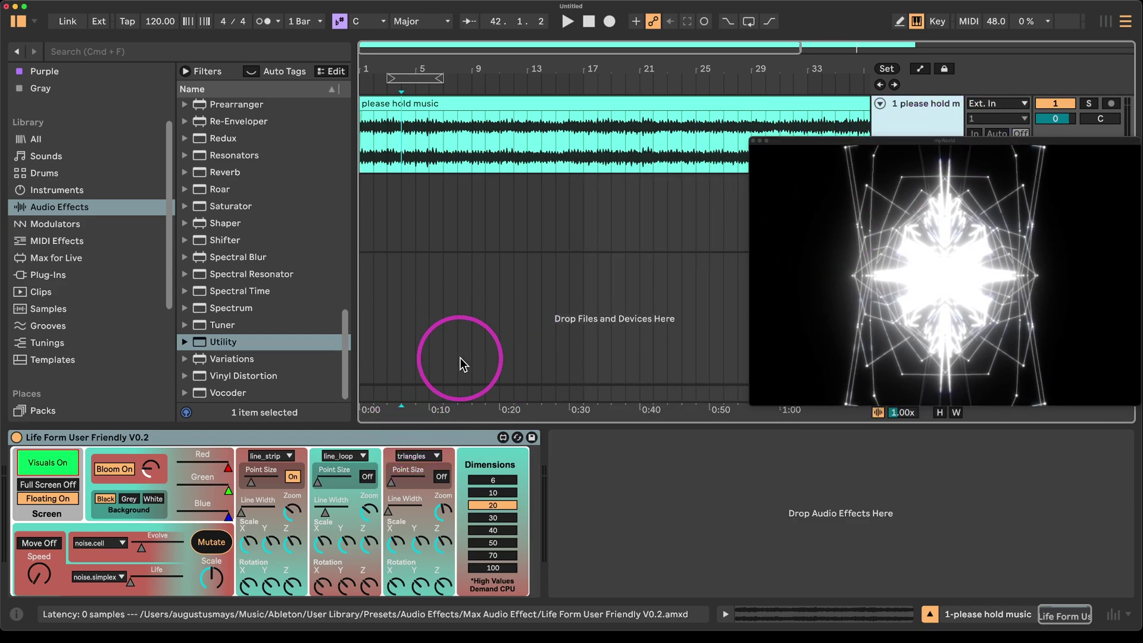
Step: Move the Life Form User Friendly V0.2 device onto the MIDI track and delete the please hold music audio track
left_click(360, 454)
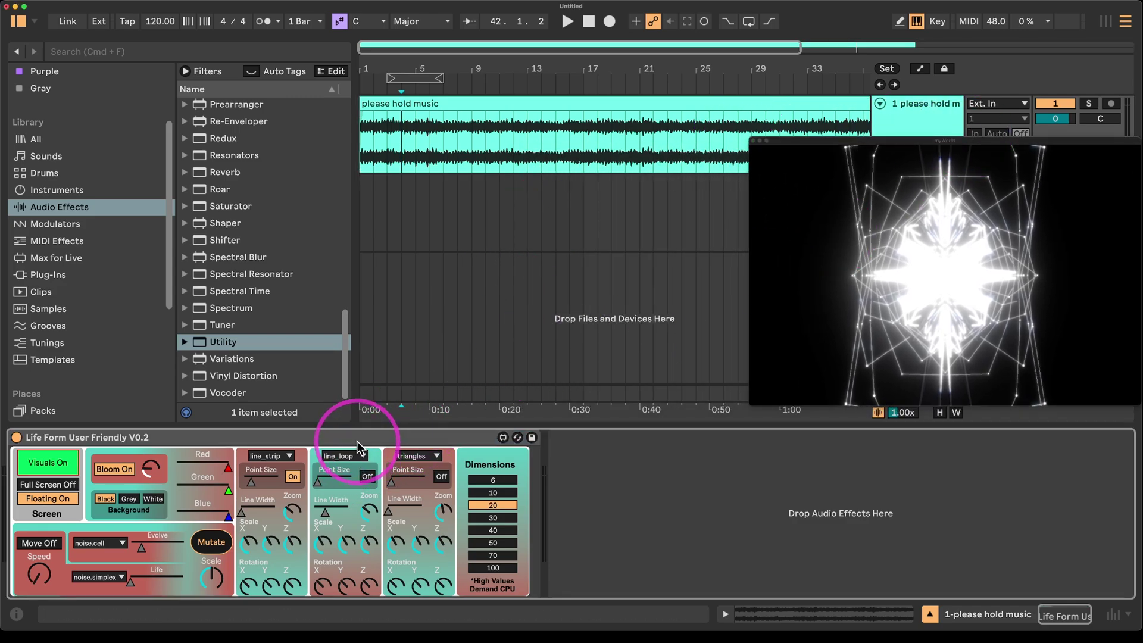
left_click(468, 316)
left_click(512, 225)
left_click(932, 113)
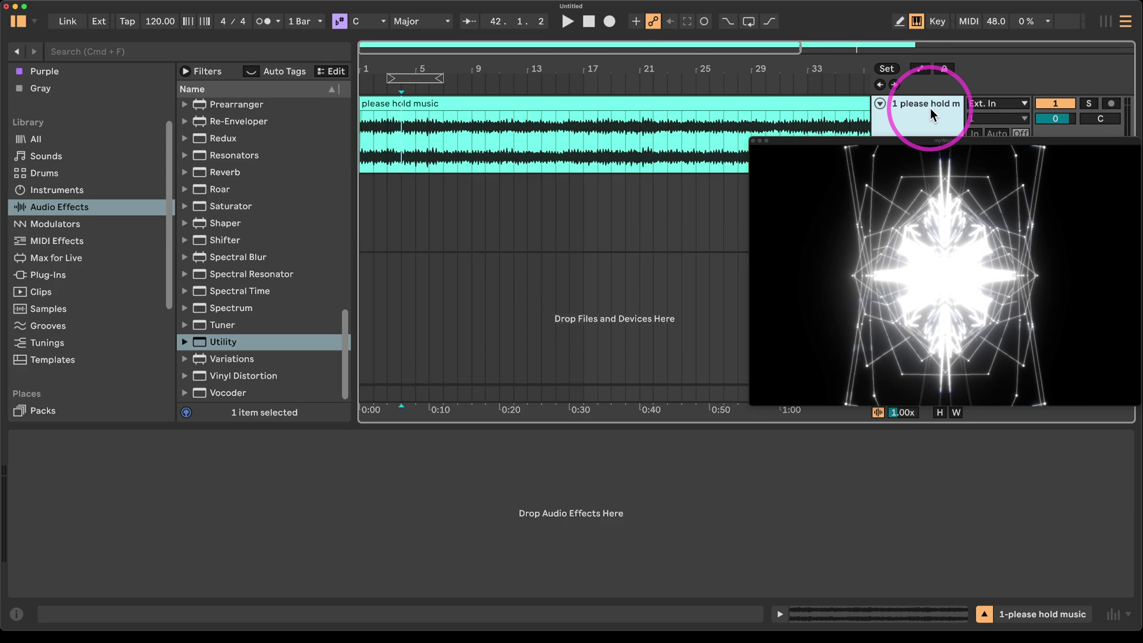
key("super+z")
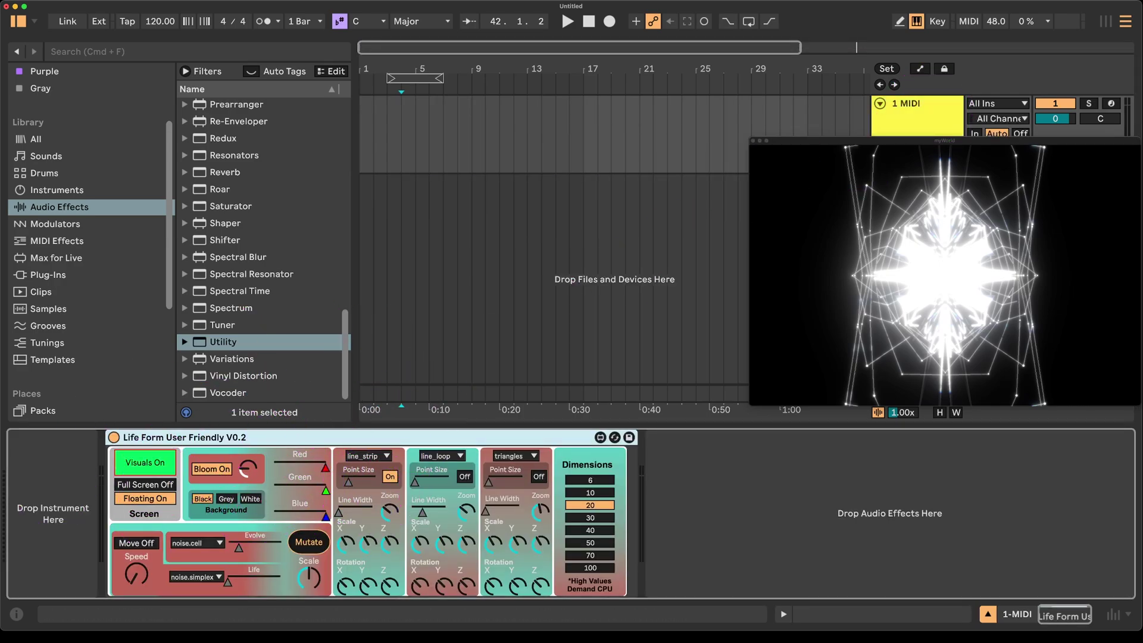
left_click(408, 470)
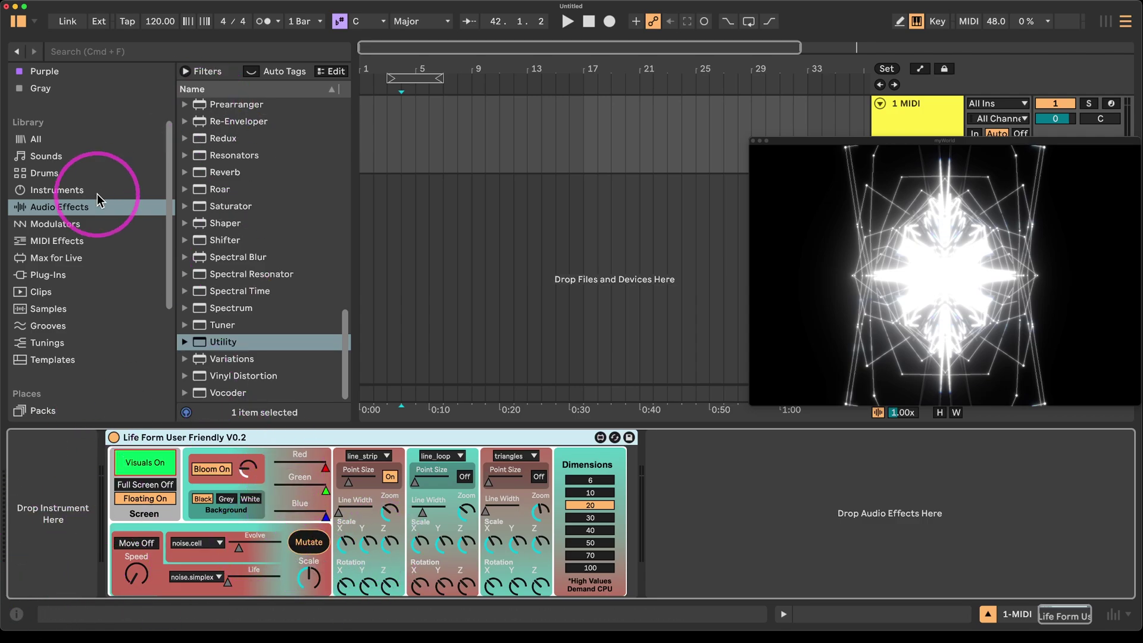
Step: Load Taxi Kit.adg from the Drums library in front of Life Form on the MIDI track and select its Kick Whim pad
left_click(66, 244)
left_click(64, 195)
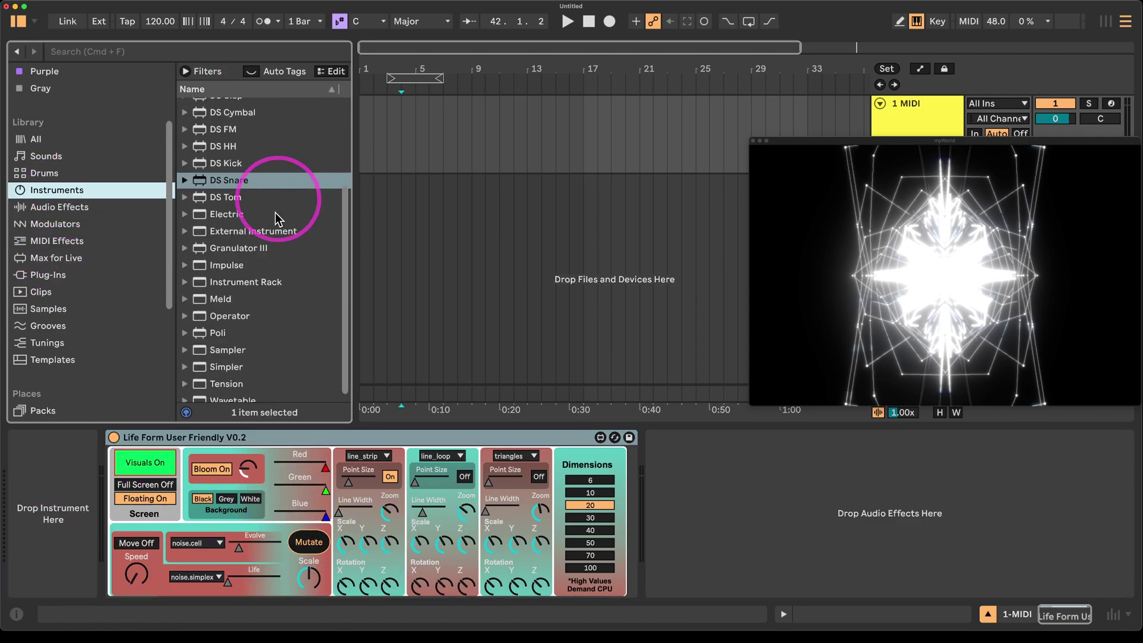
scroll(275, 218, "up", 5)
left_click(26, 216)
left_click(42, 175)
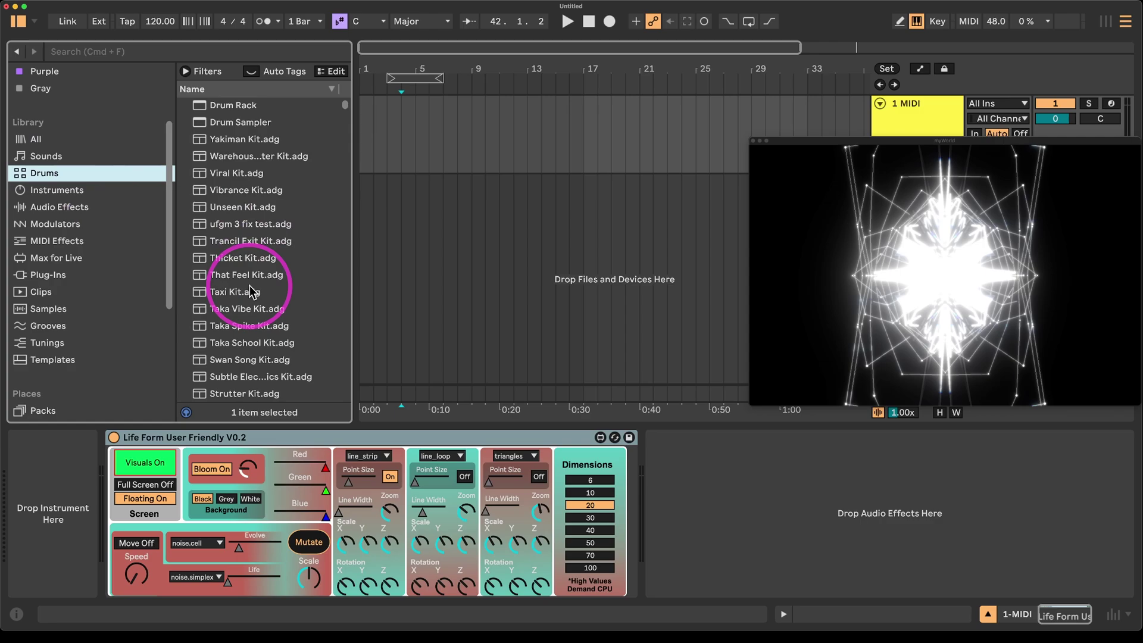
left_click(252, 293)
left_click_drag(241, 308, 88, 543)
left_click(397, 570)
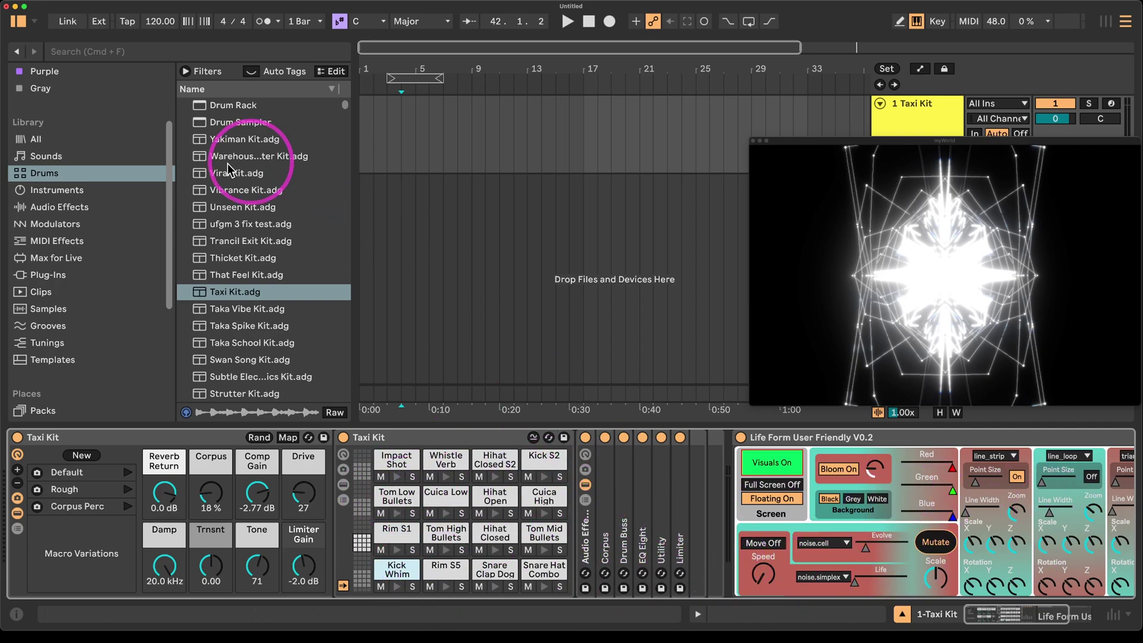
Step: Add the Expression Control MIDI effect to the drum rack's Kick Whim pad and show that pad's device chain
left_click(43, 225)
left_click(49, 208)
left_click(61, 256)
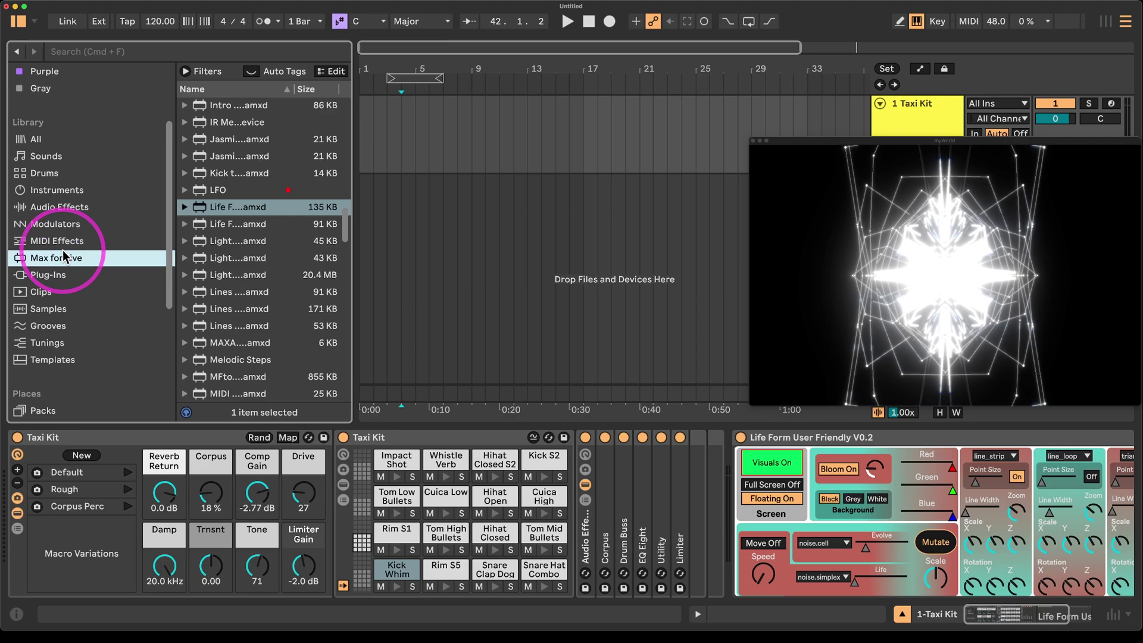
left_click(70, 242)
left_click_drag(204, 173, 403, 573)
left_click(404, 573)
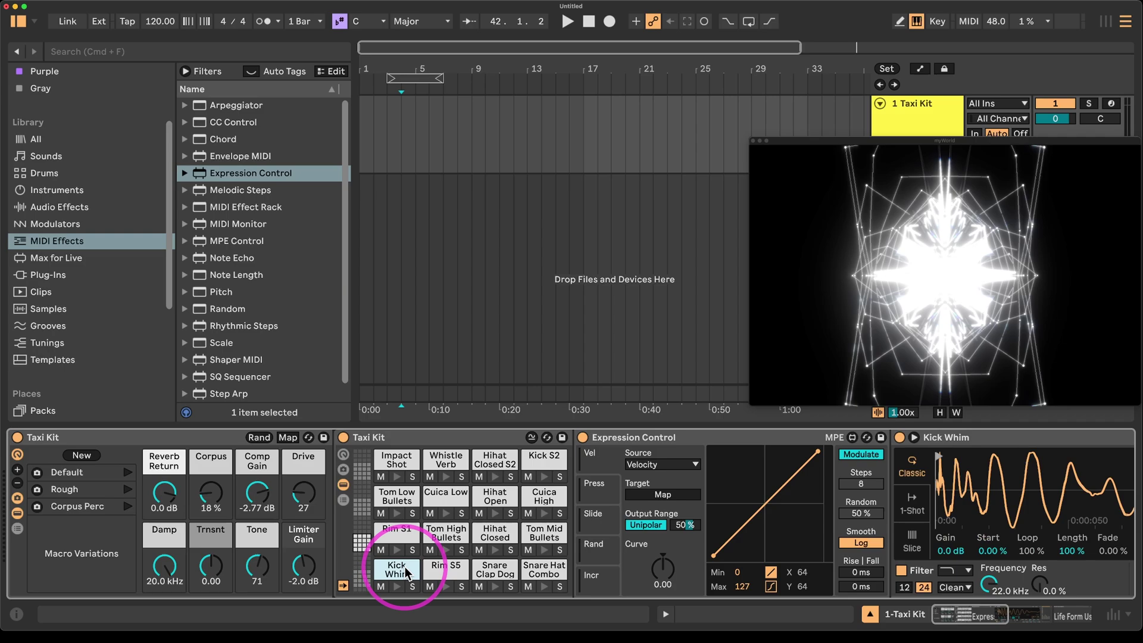
Step: Fold the Kick Whim device and map Expression Control's Random source to the line_strip shape's Y scale
scroll(701, 515, "right", 8)
double_click(556, 438)
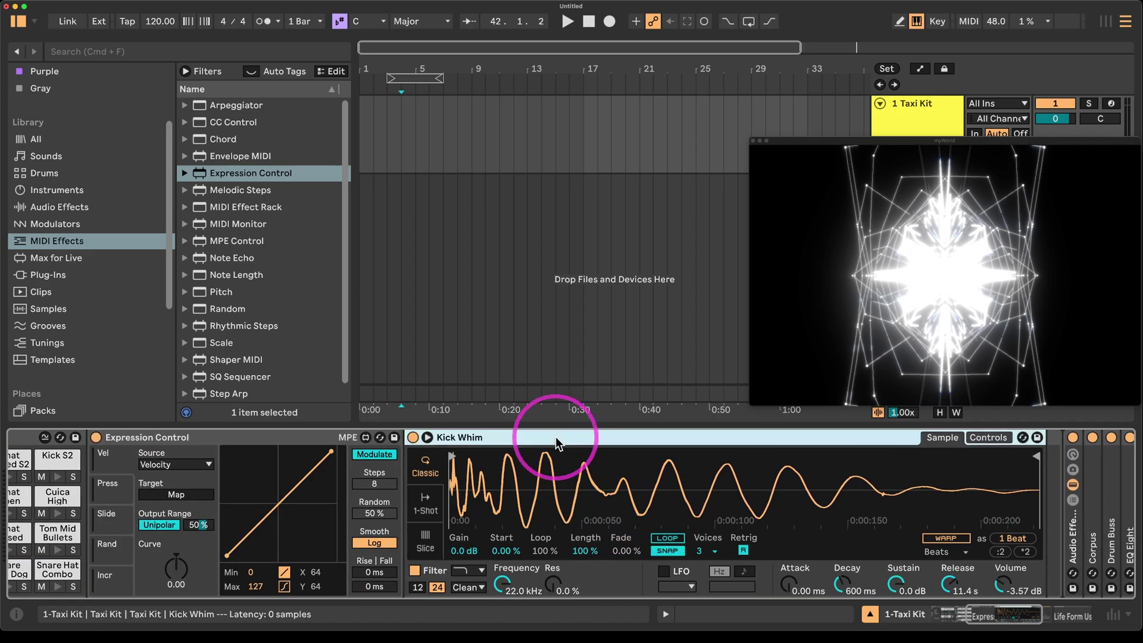
left_click(107, 554)
left_click(160, 500)
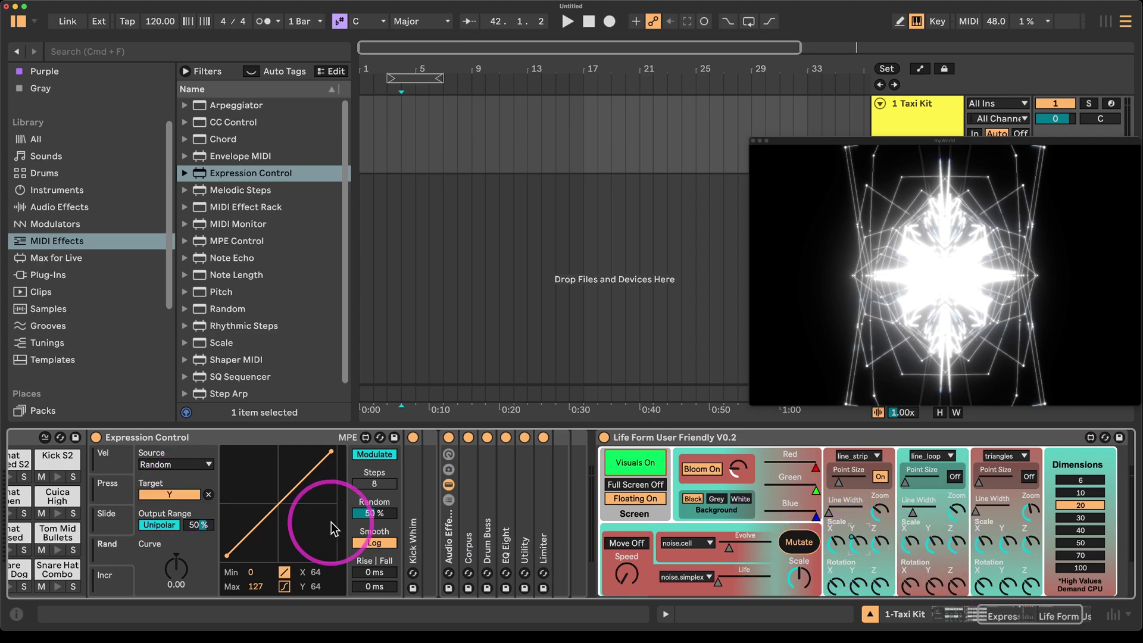
Step: Create an empty MIDI clip in the Taxi Kit track's first Session View slot
key("Tab")
double_click(389, 68)
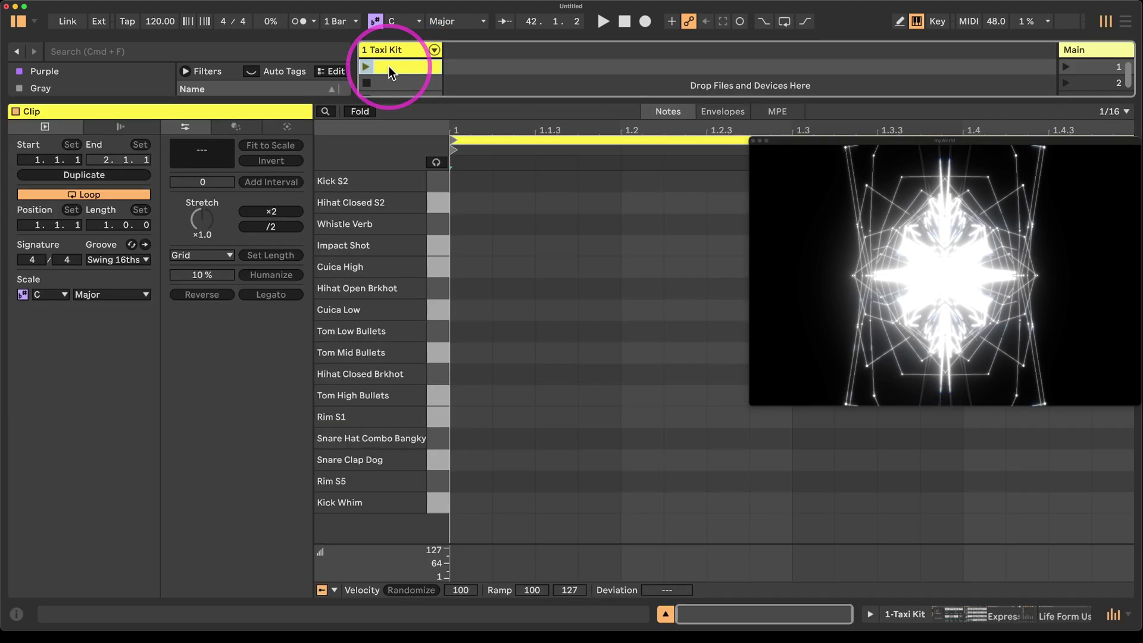
Step: Add Kick Whim notes on beats 1, 1.2, 1.3 and 1.4 of the clip and launch it
double_click(477, 510)
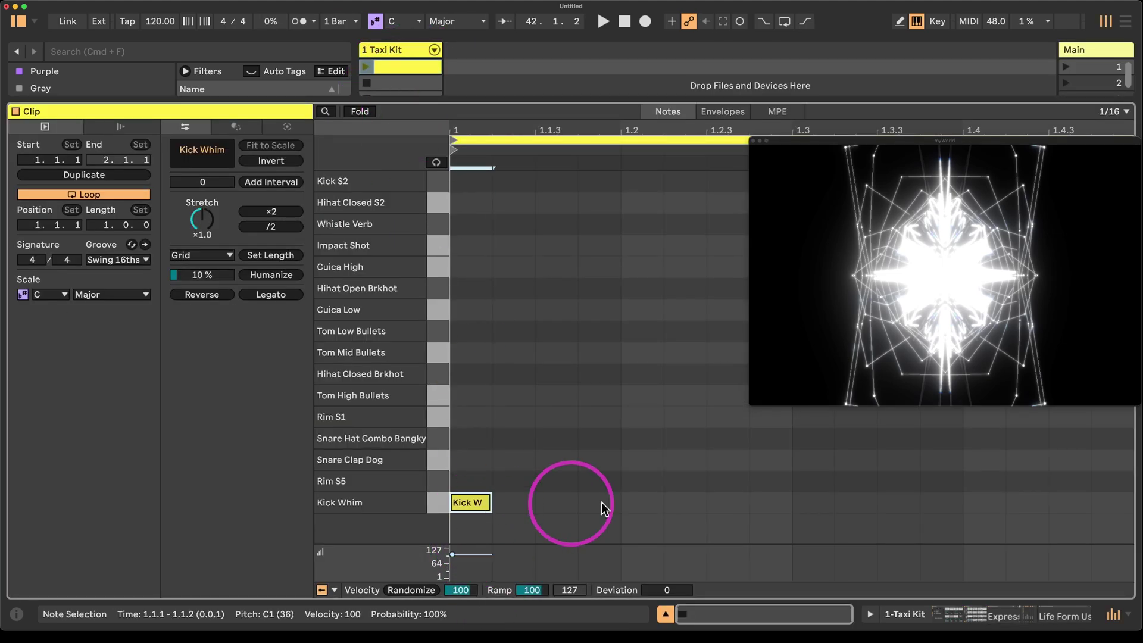
double_click(644, 503)
double_click(807, 503)
double_click(967, 507)
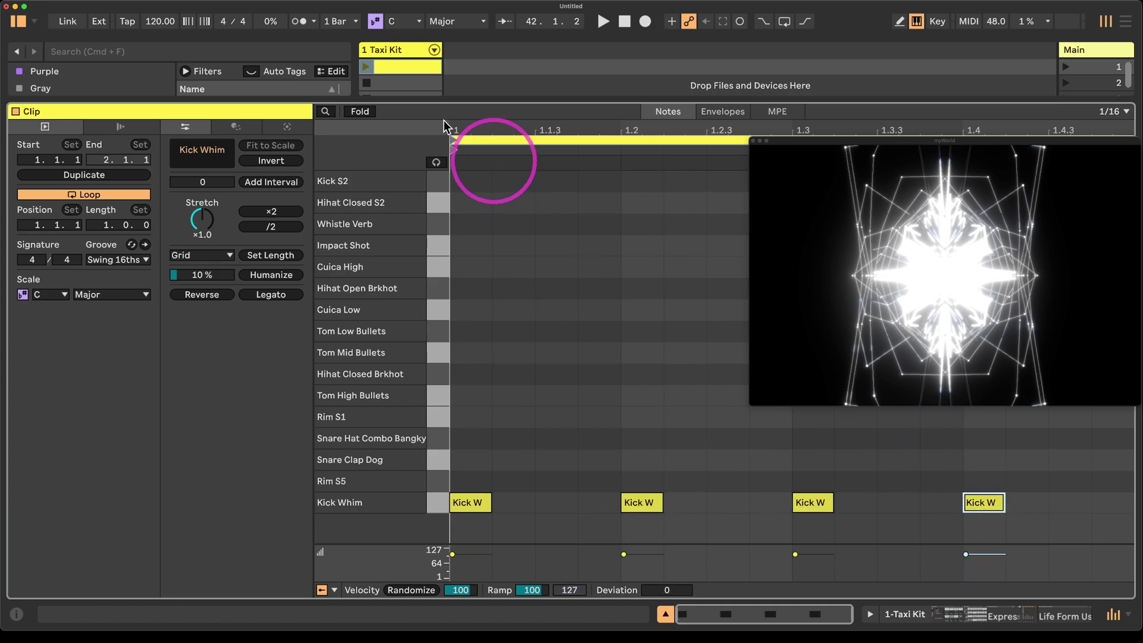
left_click(366, 65)
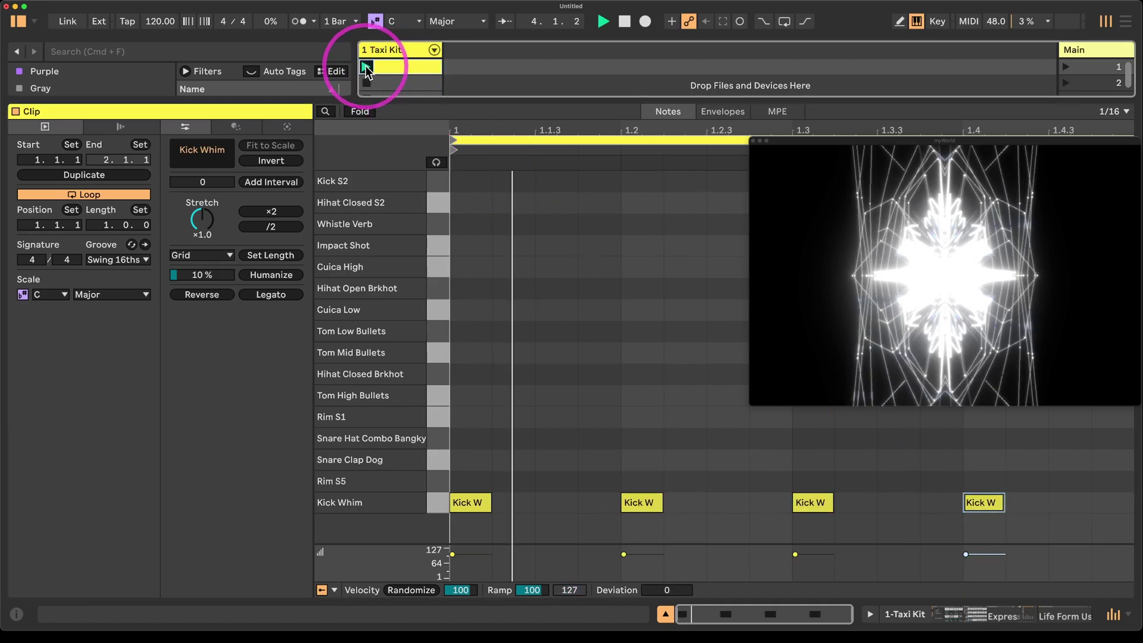
Step: Switch Expression Control's Slide source to Random and map it to Life Form's Evolve parameter
double_click(388, 43)
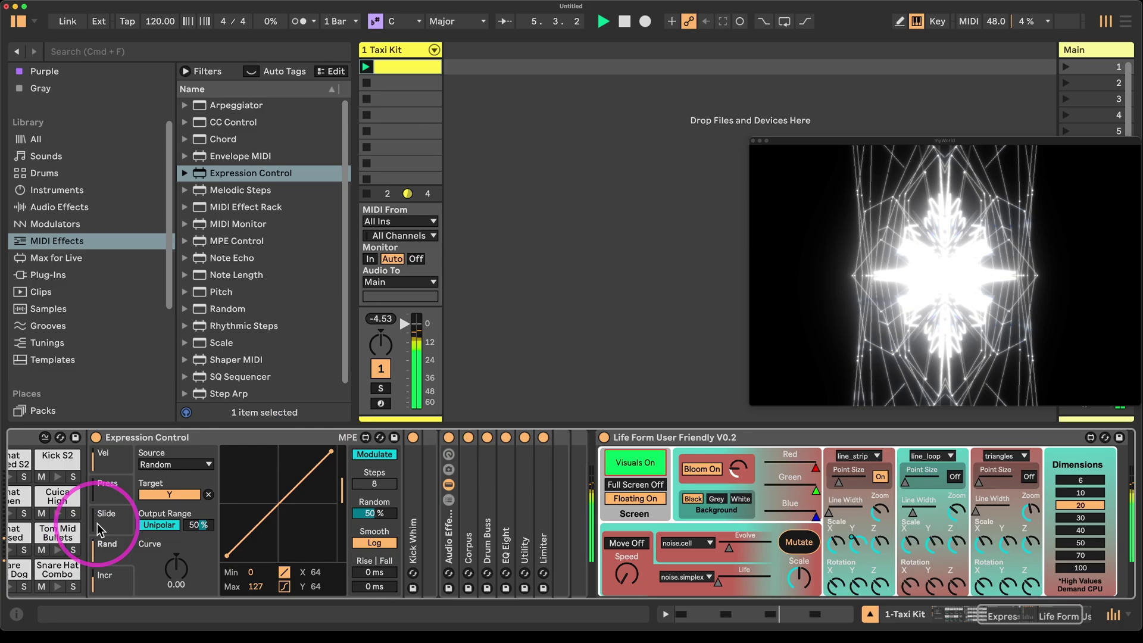
left_click(175, 465)
left_click(179, 551)
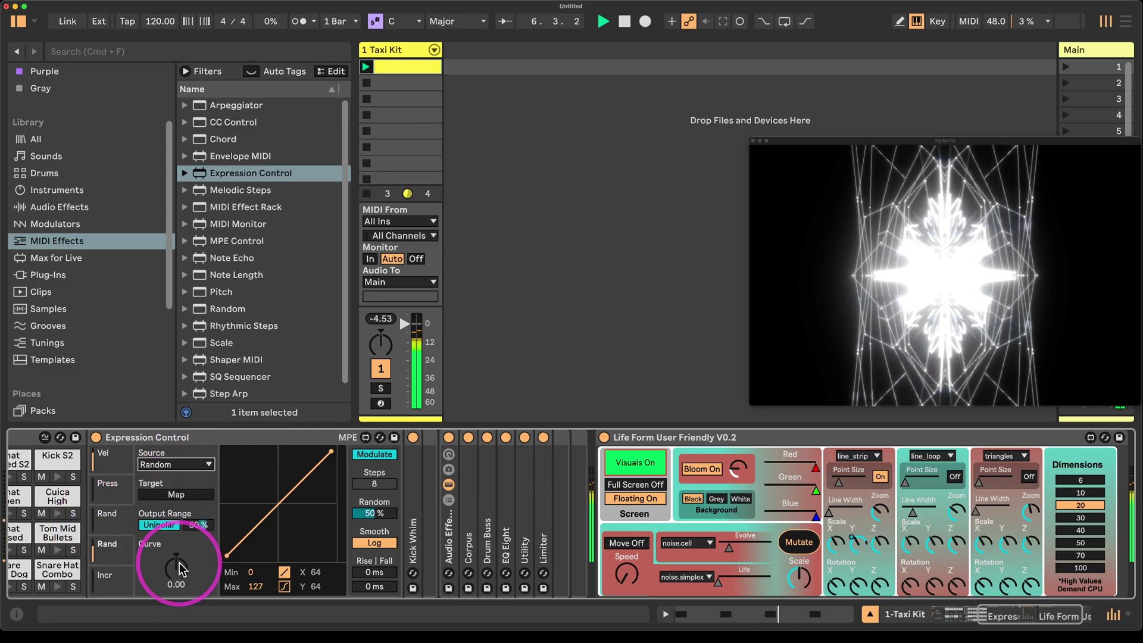
left_click(739, 547)
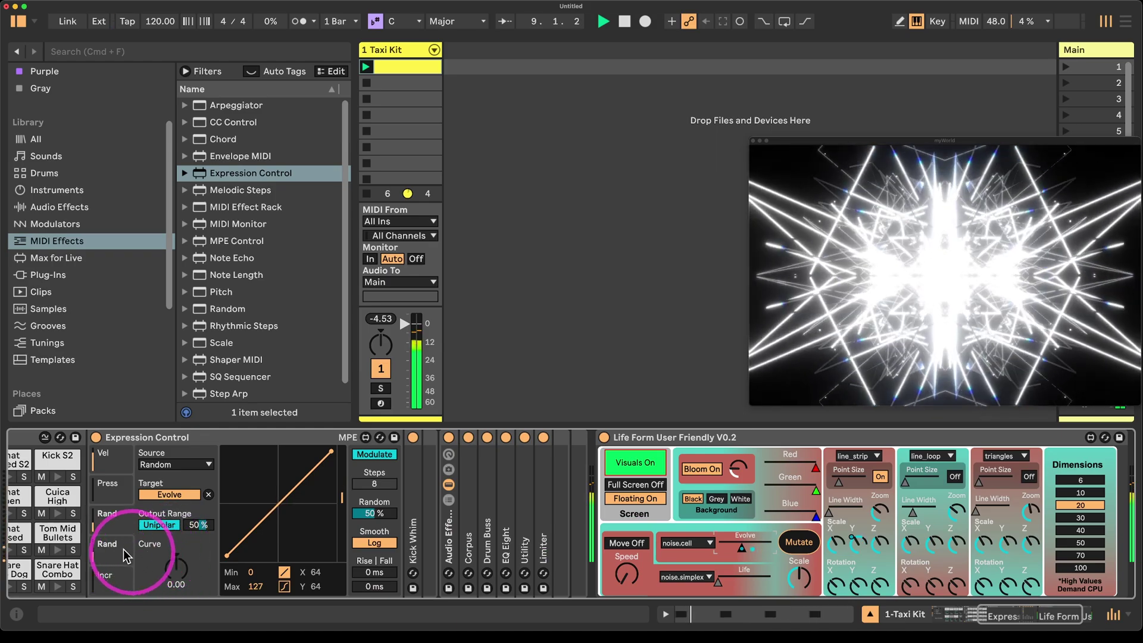
Step: Set the output range of Expression Control's Y scale mapping to 100% and lower Life Form's Bloom amount
left_click_drag(203, 526, 203, 500)
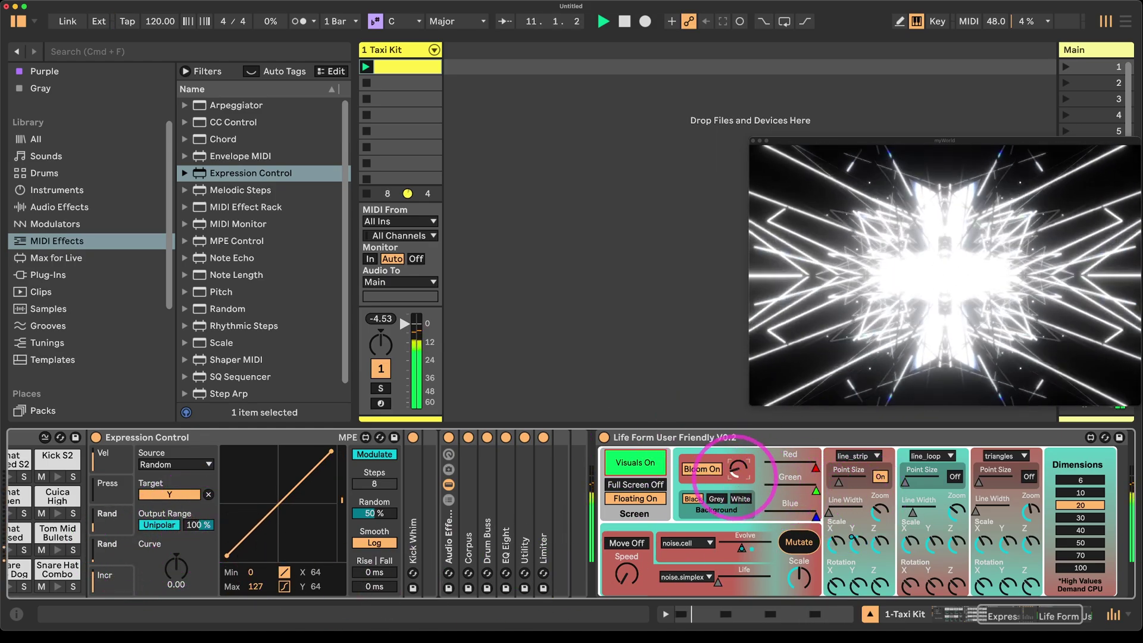
left_click(738, 470)
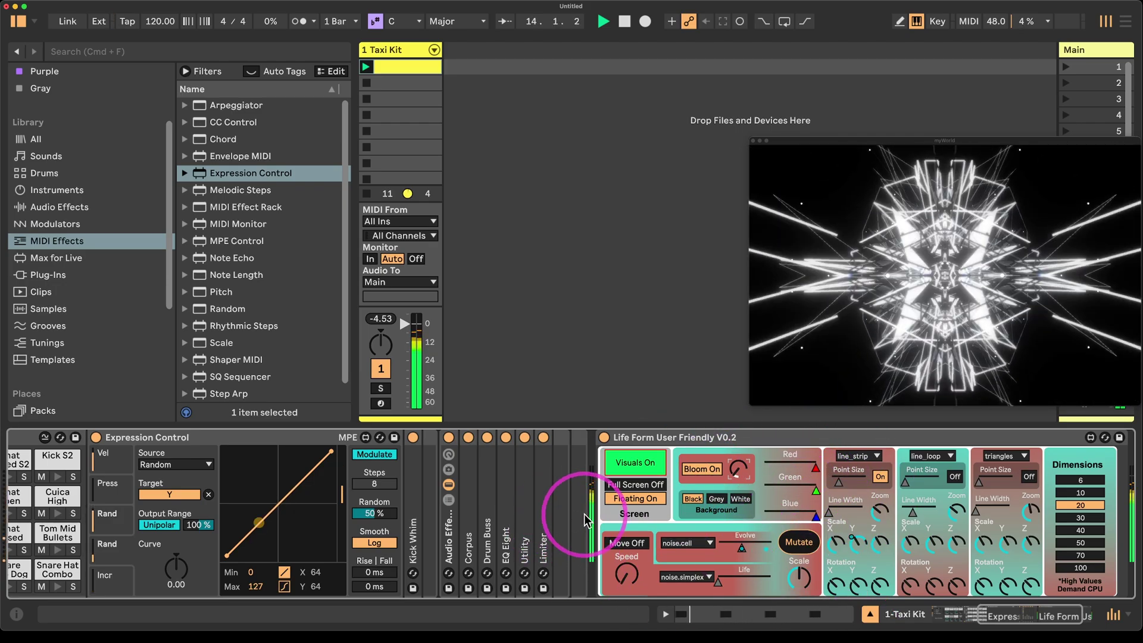
Step: Select the drum rack's Hihat Closed Brkhot pad and add the Envelope Follower modulator after its sample device
scroll(580, 512, "left", 5)
scroll(442, 544, "left", 3)
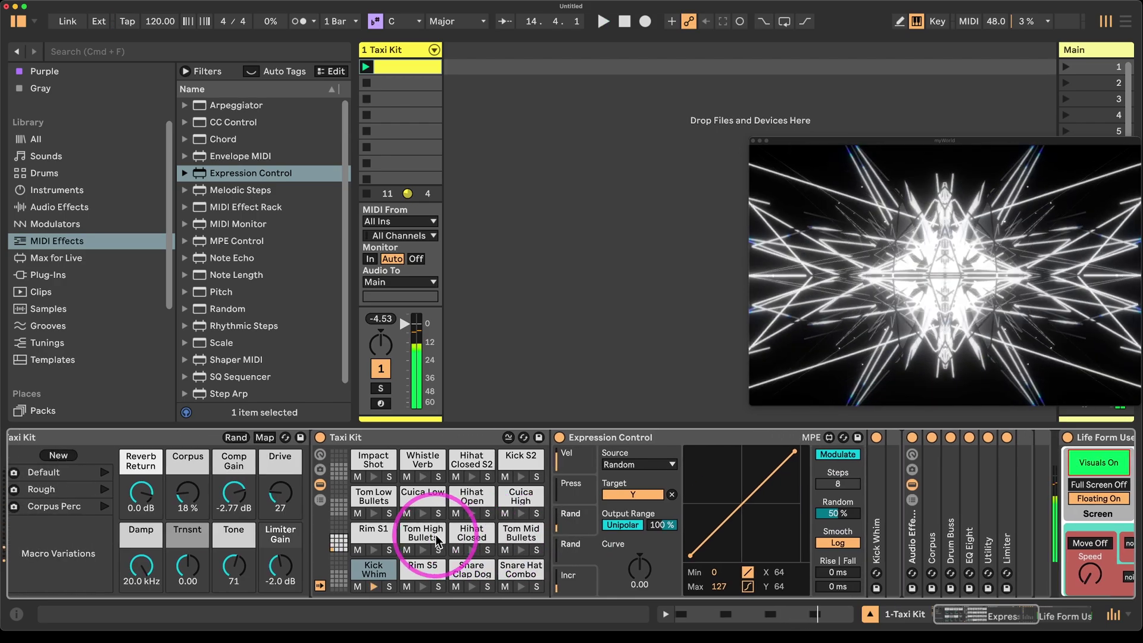
left_click(374, 496)
left_click(472, 533)
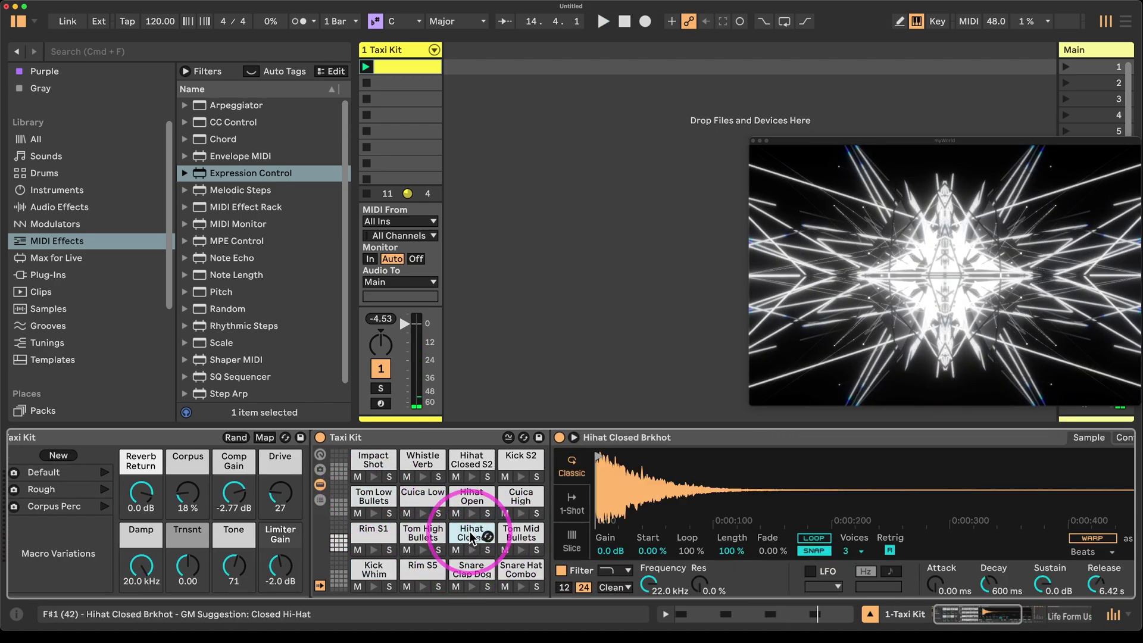
scroll(691, 494, "right", 15)
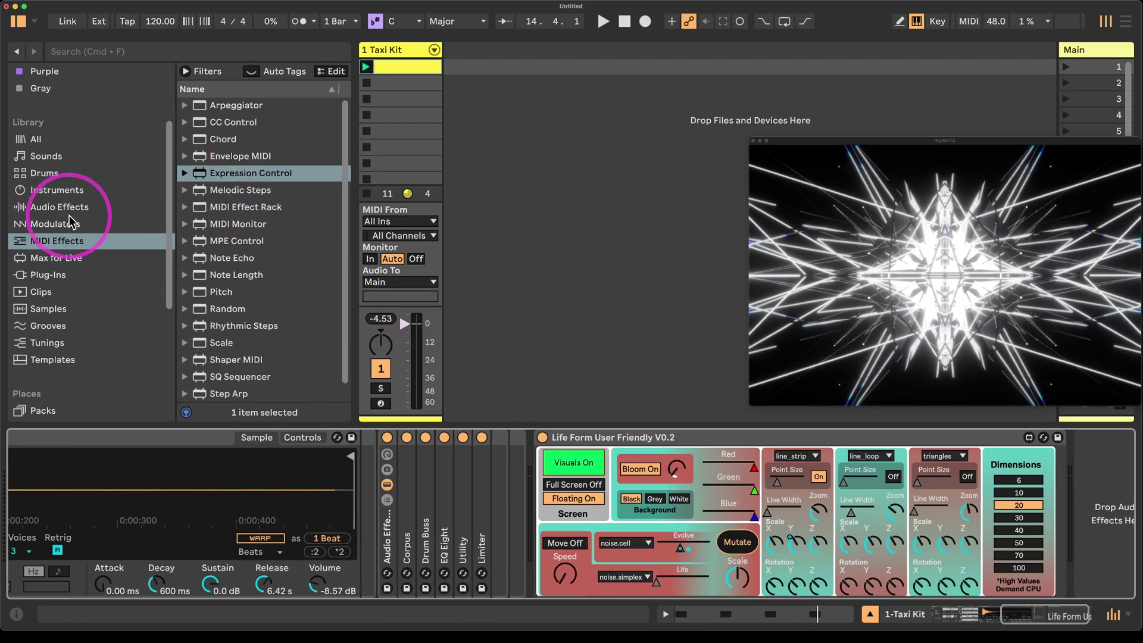
left_click(60, 207)
left_click(56, 224)
left_click_drag(224, 213, 357, 524)
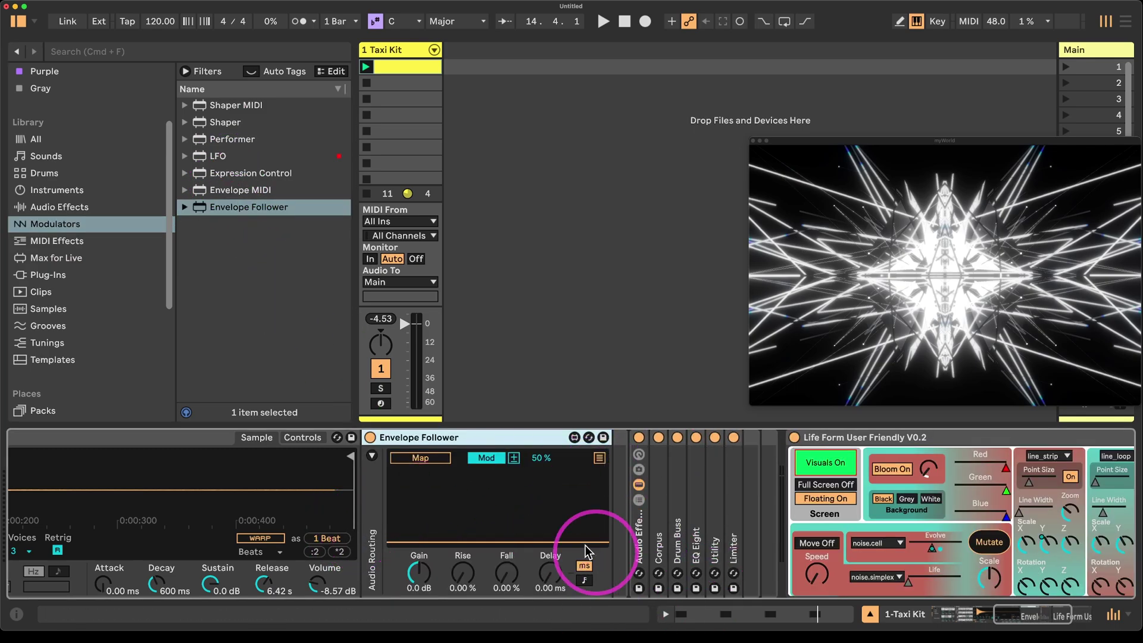
Step: Map the Envelope Follower to the line_loop shape's Line Width and Point Size at 100% range, and turn line_loop on
scroll(393, 506, "left", 10)
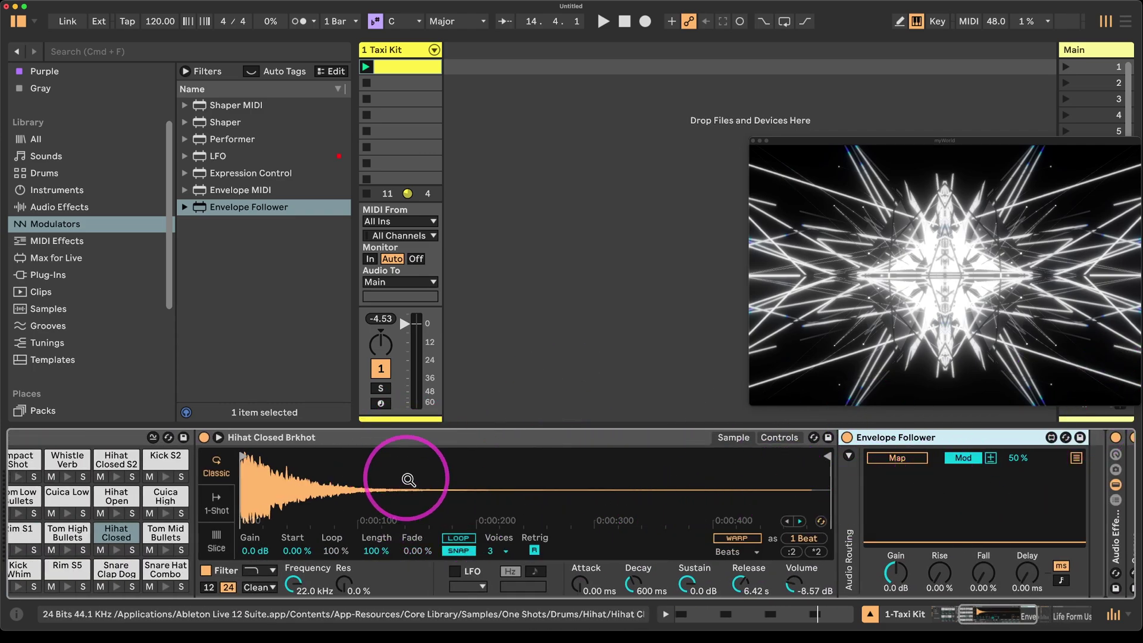
scroll(934, 479, "right", 8)
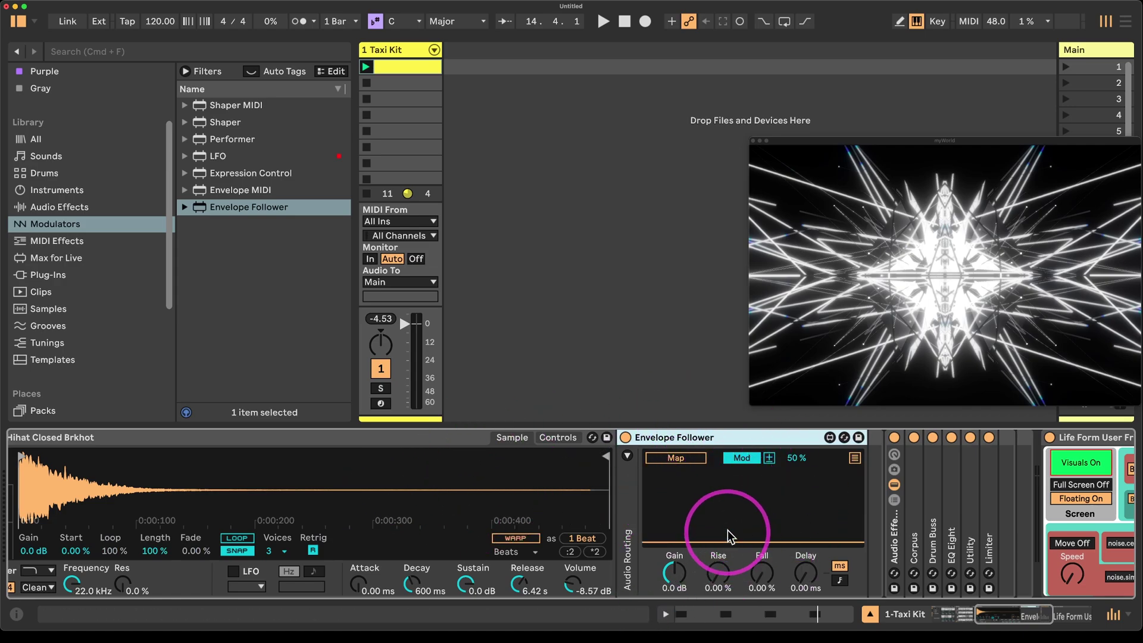
scroll(760, 526, "right", 10)
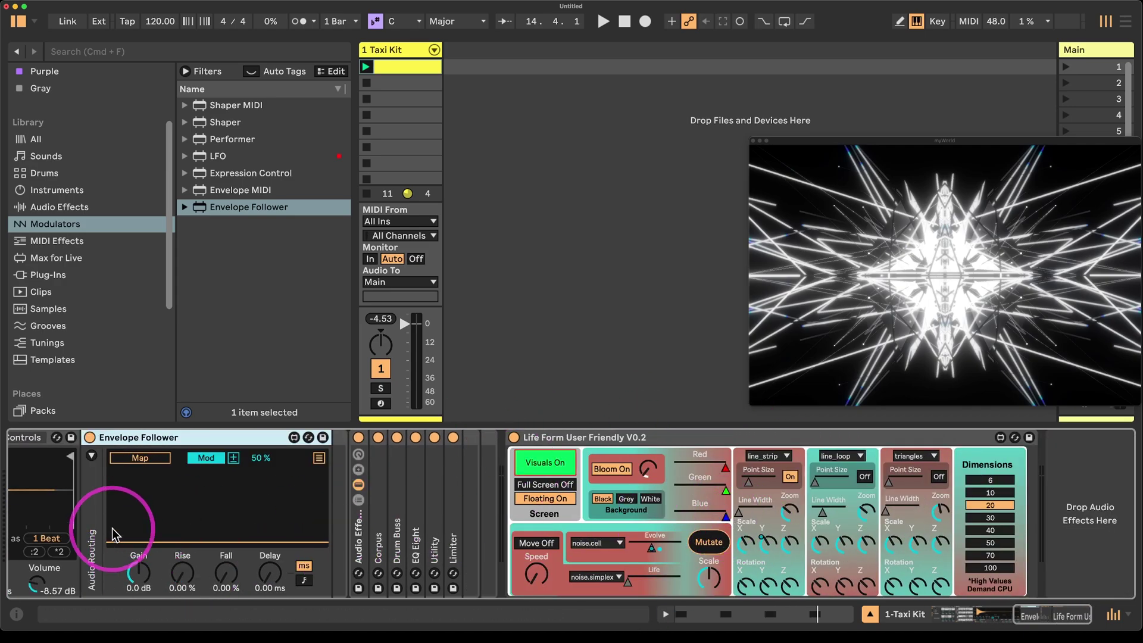
left_click(143, 462)
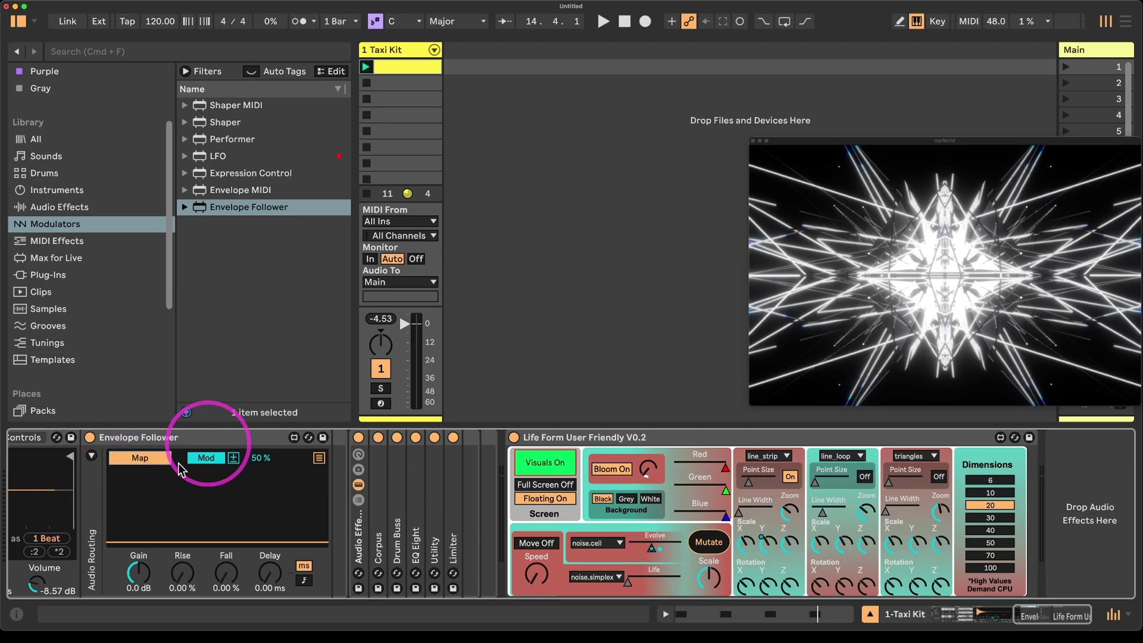
left_click(819, 511)
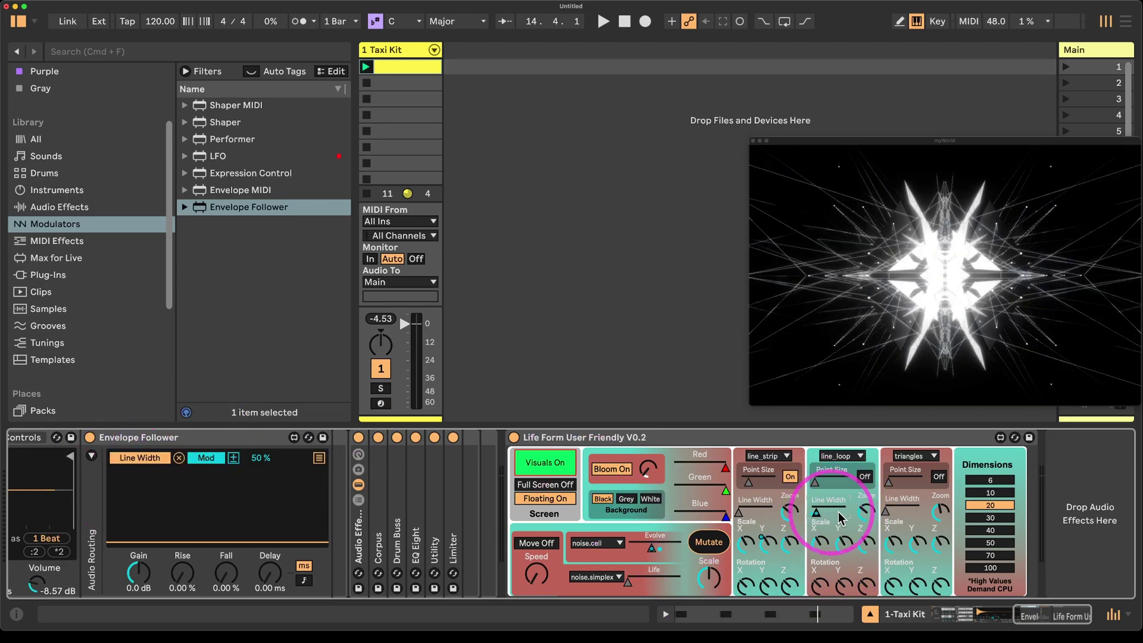
left_click(320, 458)
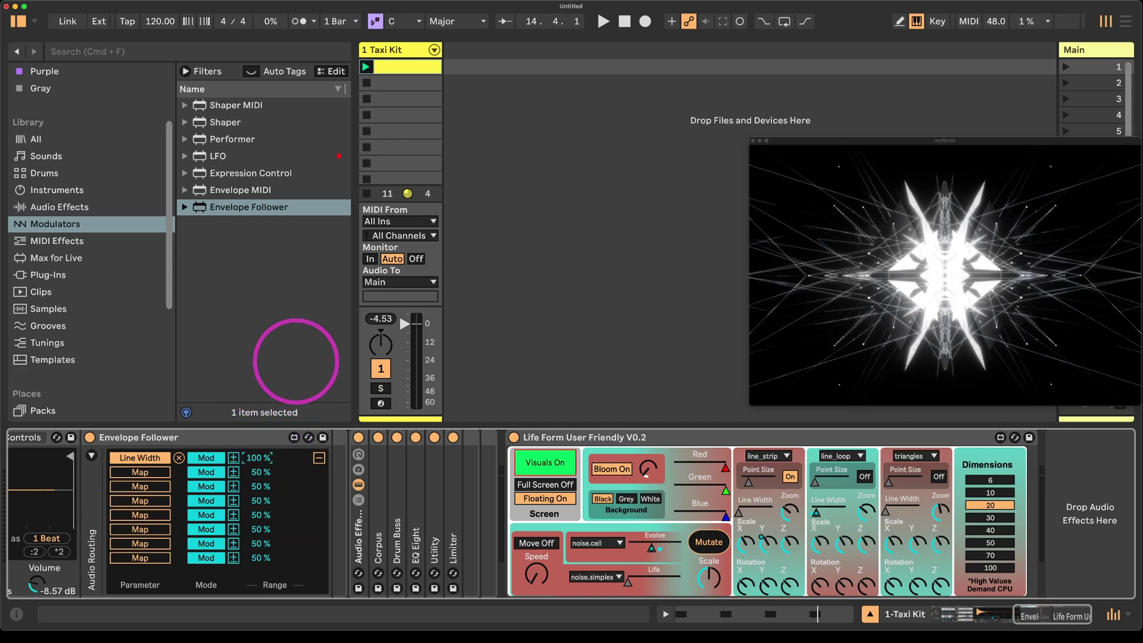
left_click(156, 476)
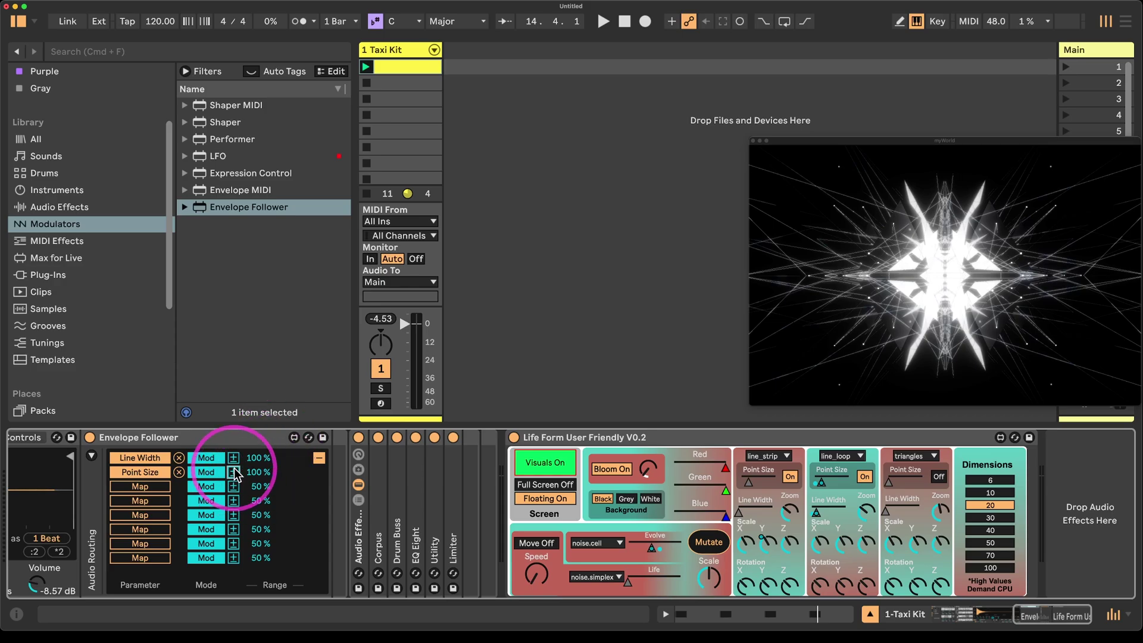
Step: Start playback and add Hihat Closed Brkhot notes at 1.1.3, 1.2.3, 1.3.3 and 1.4.3, moving the visual window clear of the note grid
key("space")
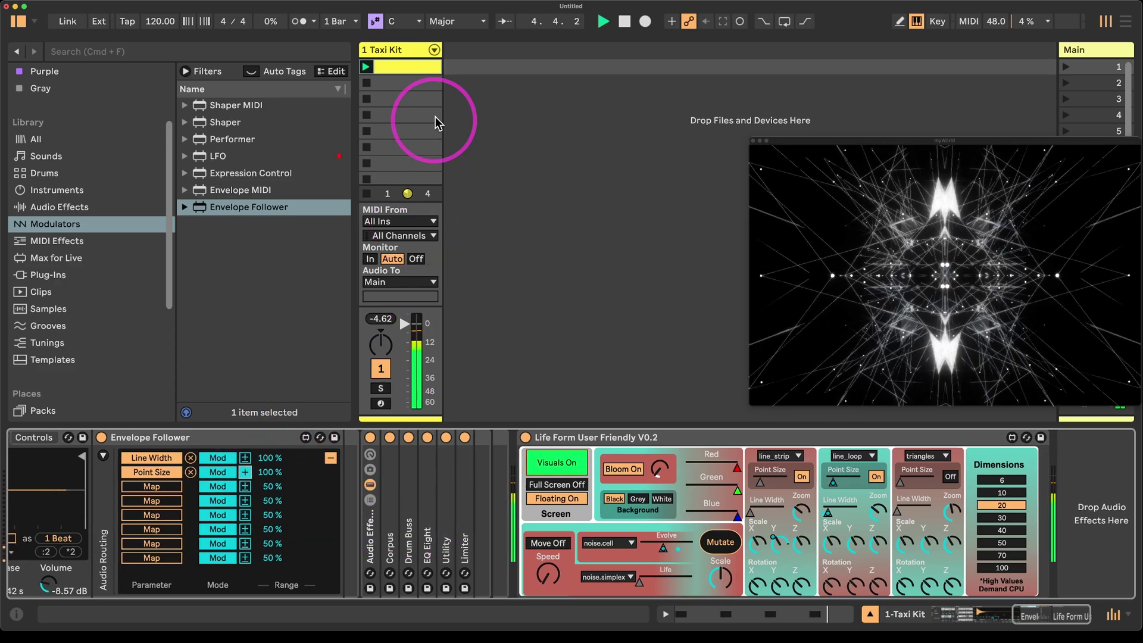
double_click(408, 66)
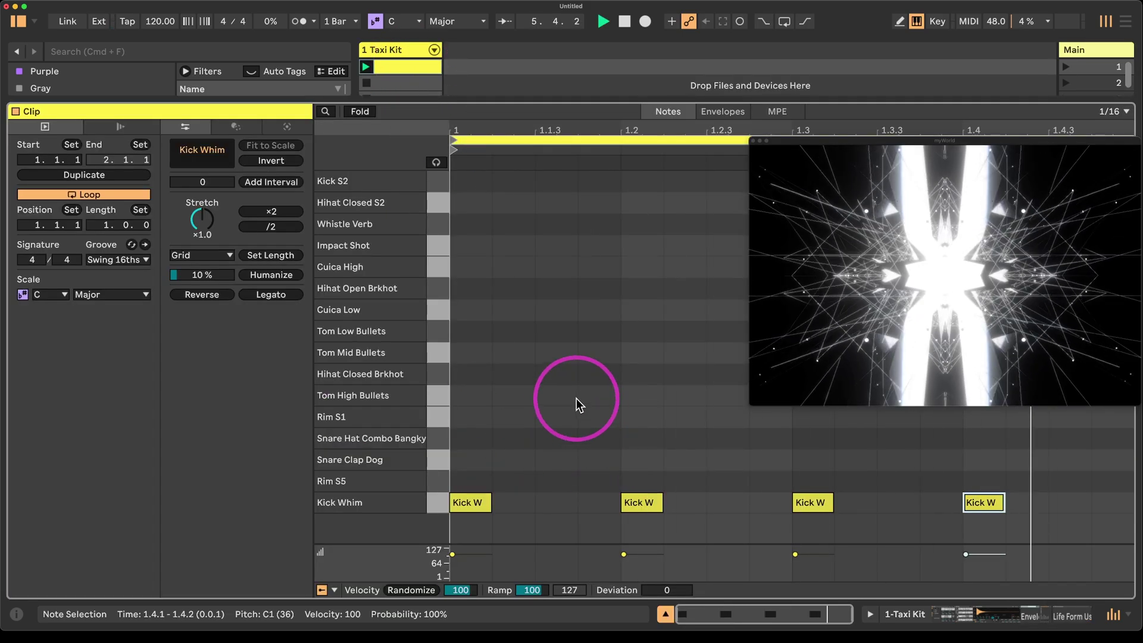
double_click(569, 372)
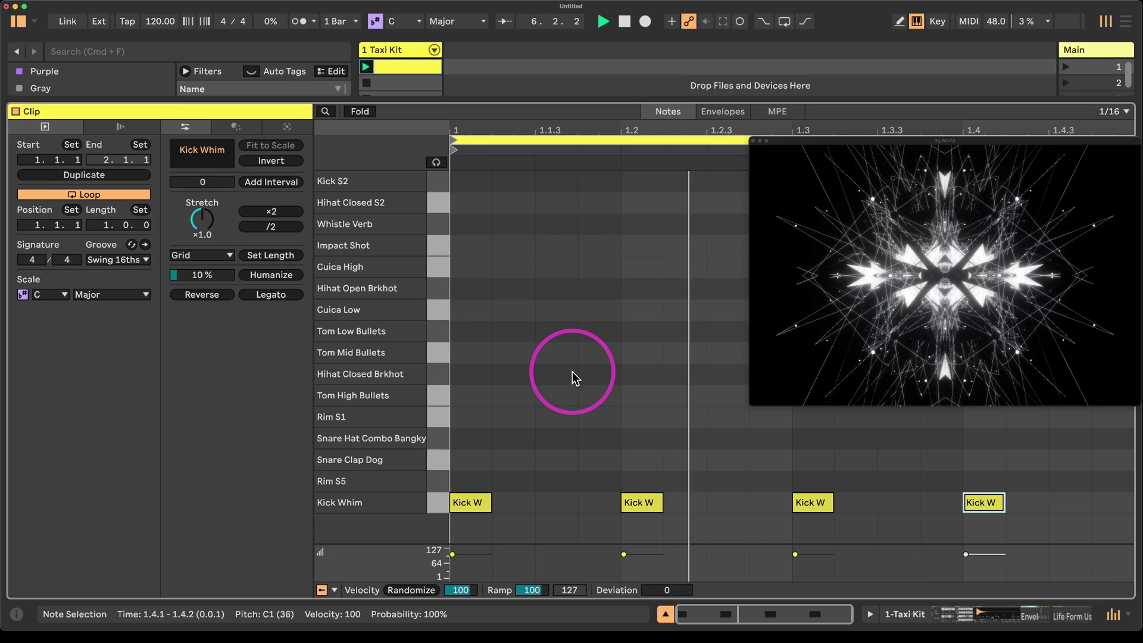
double_click(735, 372)
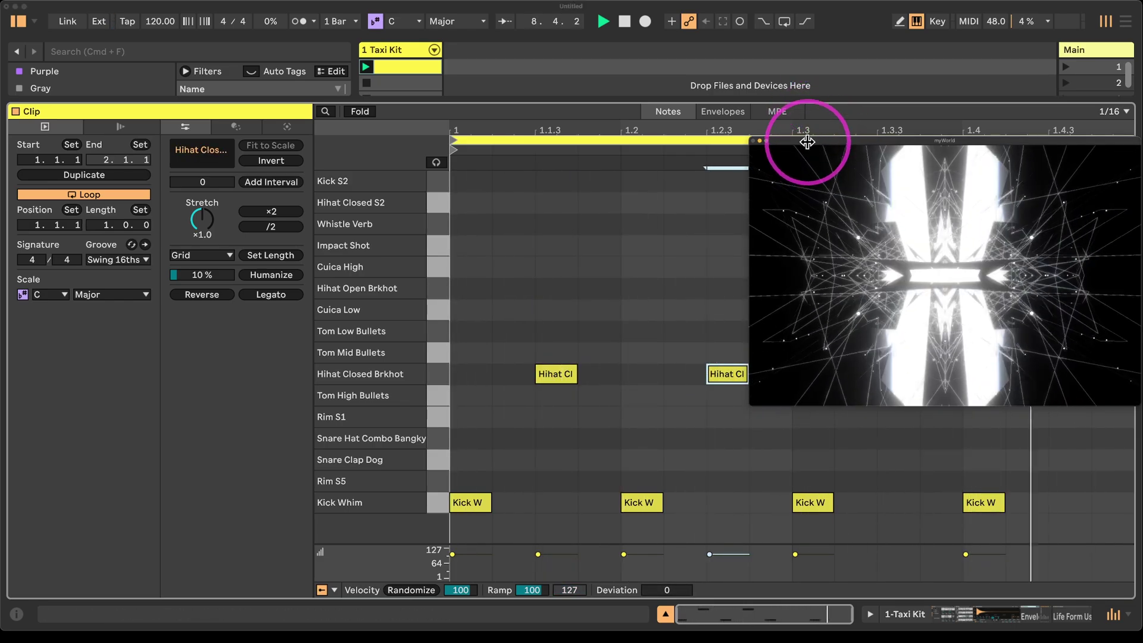
left_click_drag(806, 141, 726, 54)
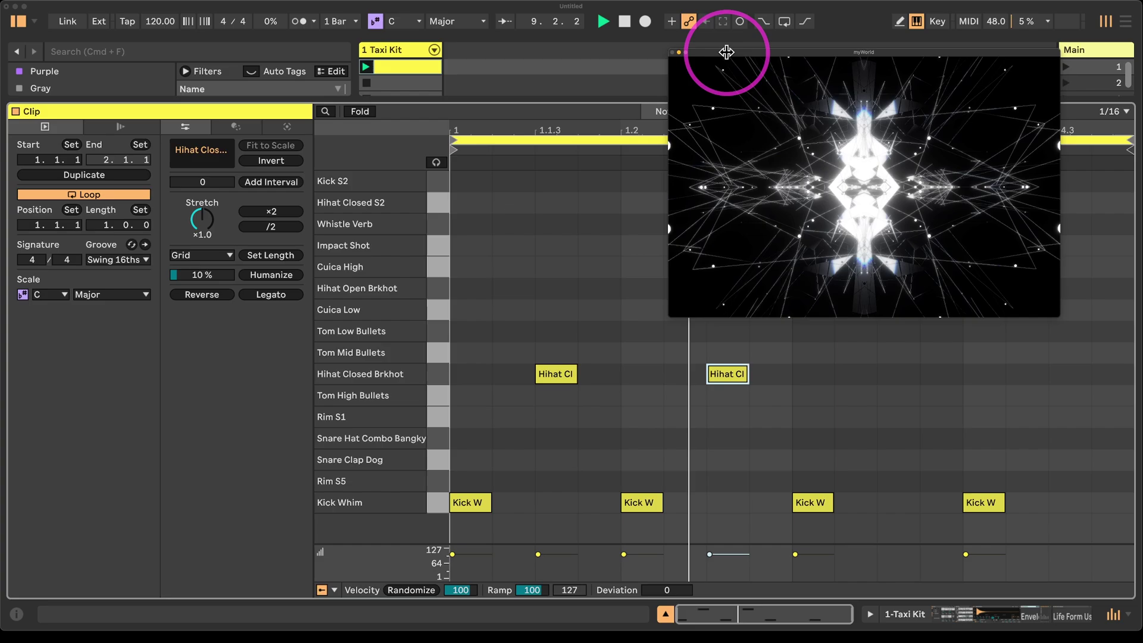
double_click(892, 379)
double_click(1071, 374)
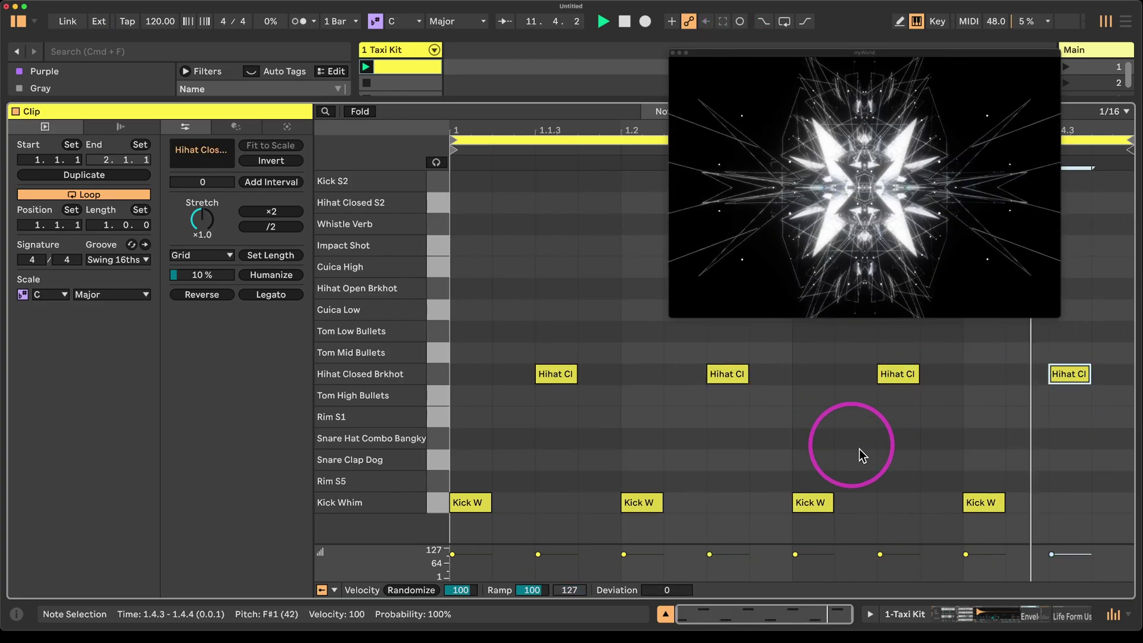
Step: Add the Envelope MIDI effect to the drum rack's Snare Clap Dog pad and map it to Life Form's Bloom amount
double_click(400, 51)
scroll(446, 518, "left", 10)
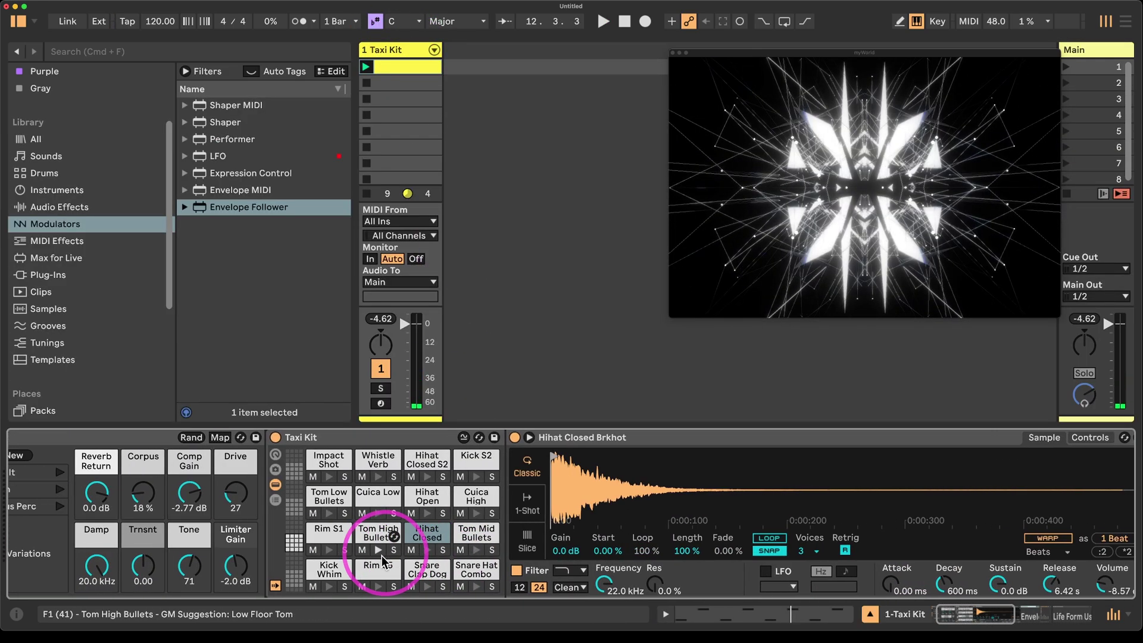
left_click(425, 569)
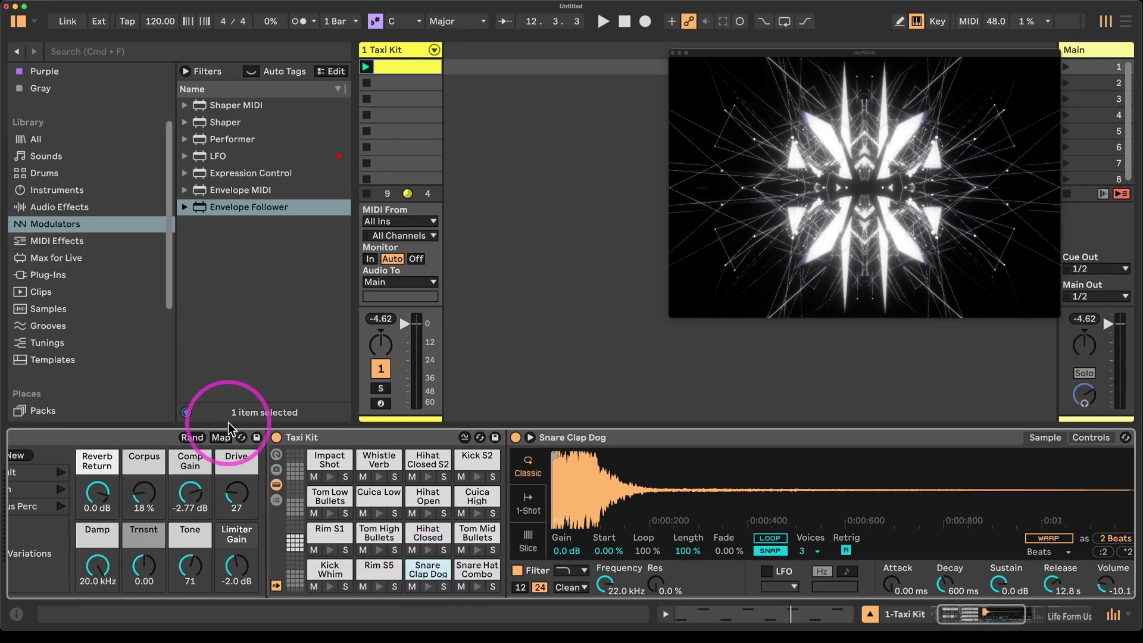
left_click(63, 243)
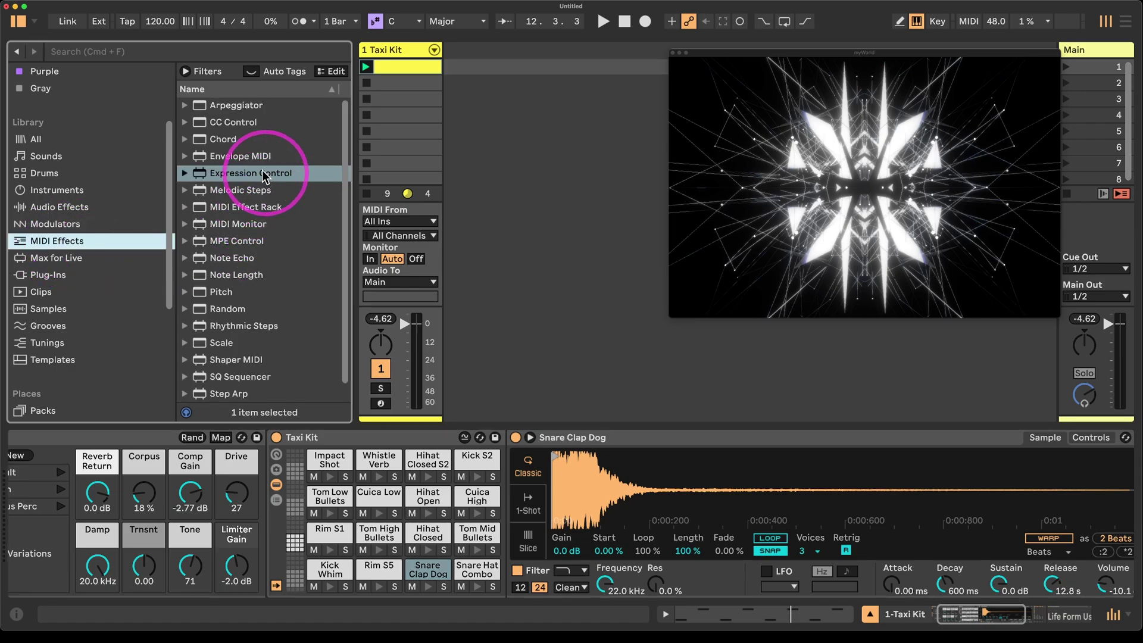
left_click(240, 158)
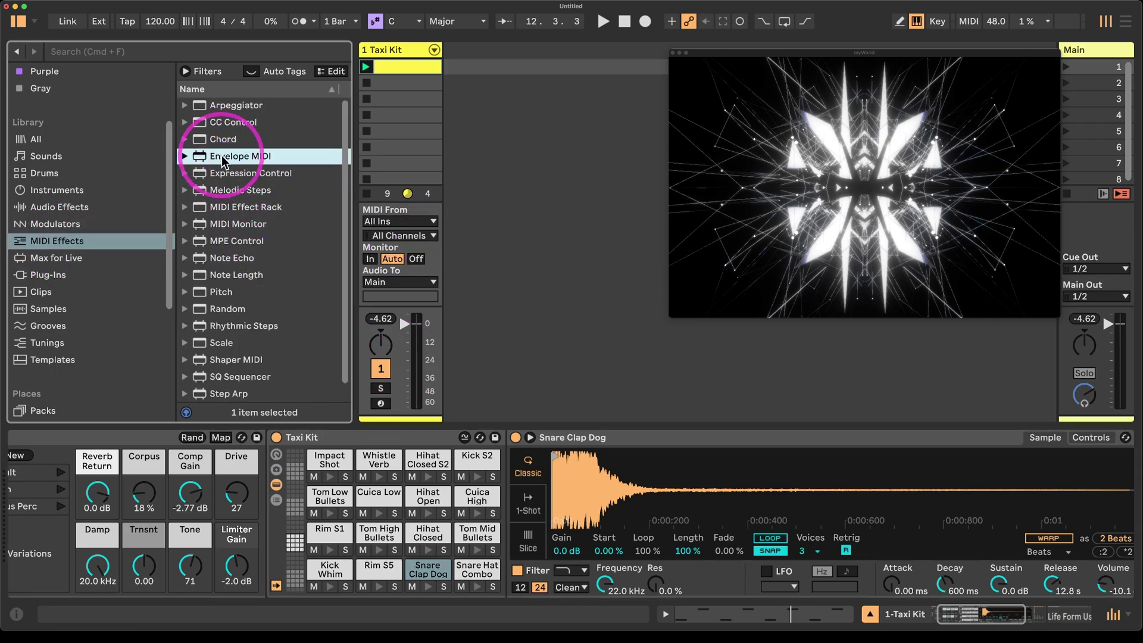
left_click_drag(223, 161, 518, 534)
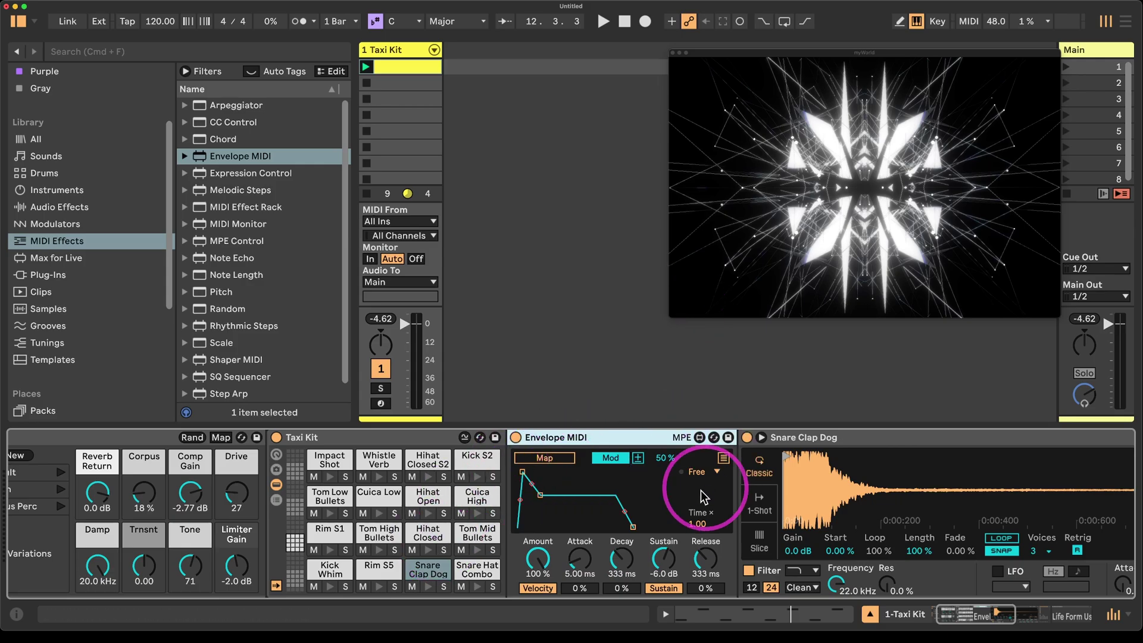
scroll(880, 452, "right", 15)
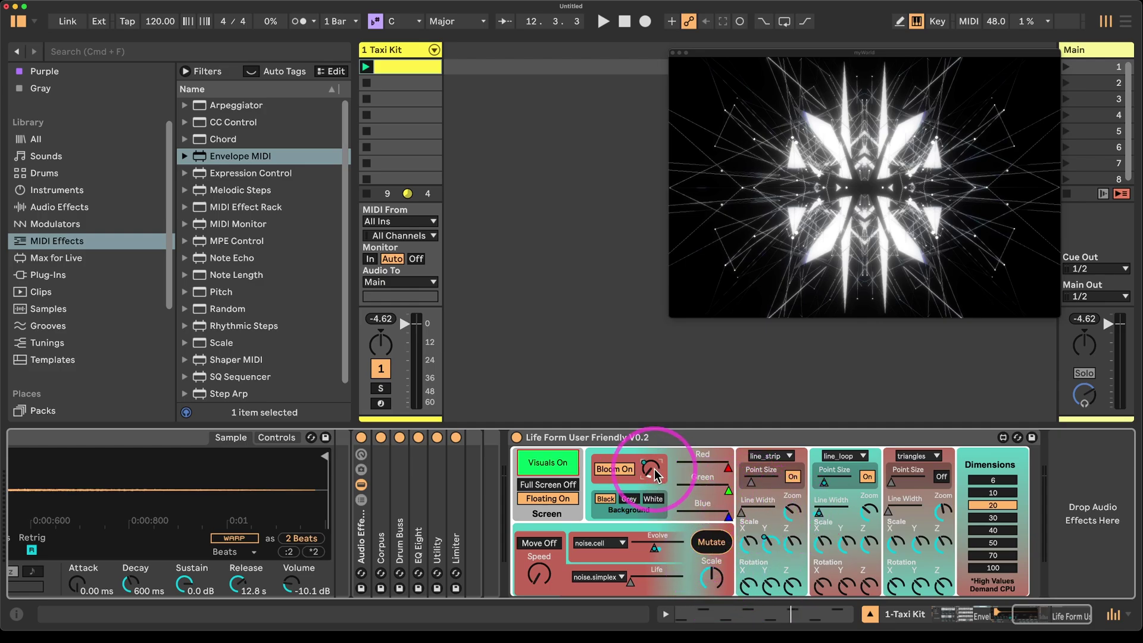
scroll(375, 543, "left", 10)
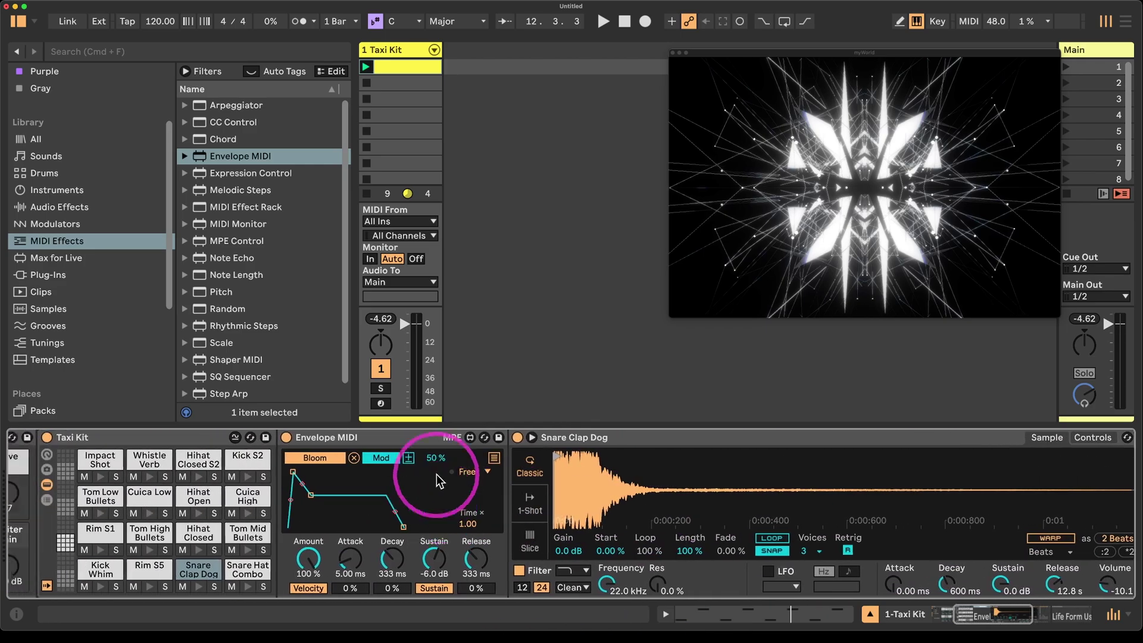
Step: Add Snare Clap Dog notes on beats 1.2 and 1.4 of the clip and launch it
double_click(390, 68)
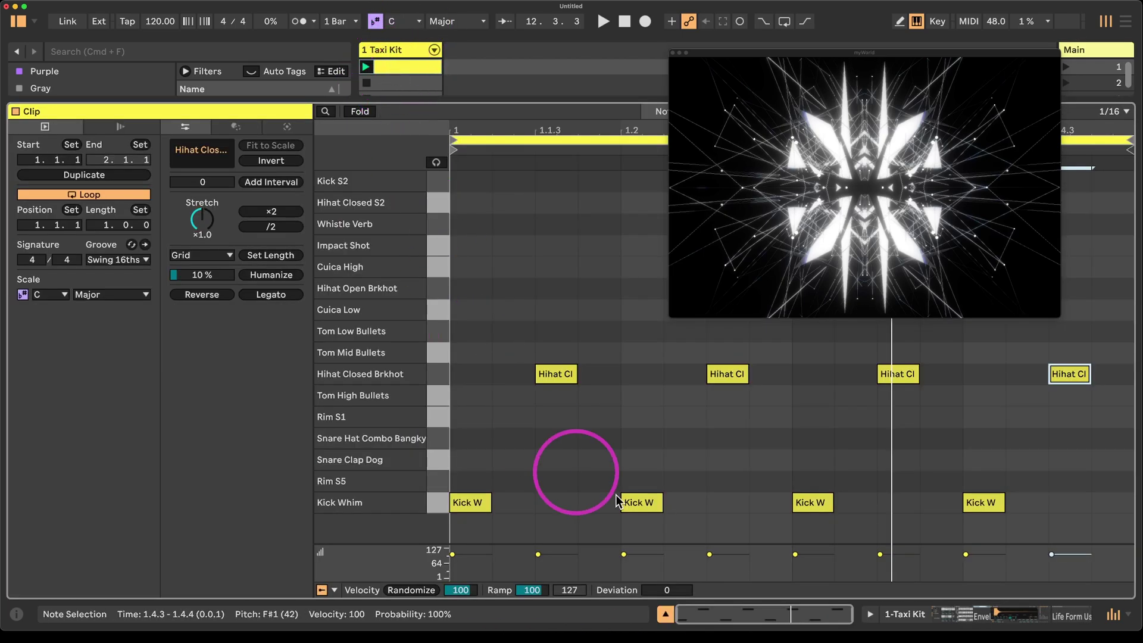
double_click(642, 480)
double_click(642, 482)
double_click(642, 464)
left_click(985, 463)
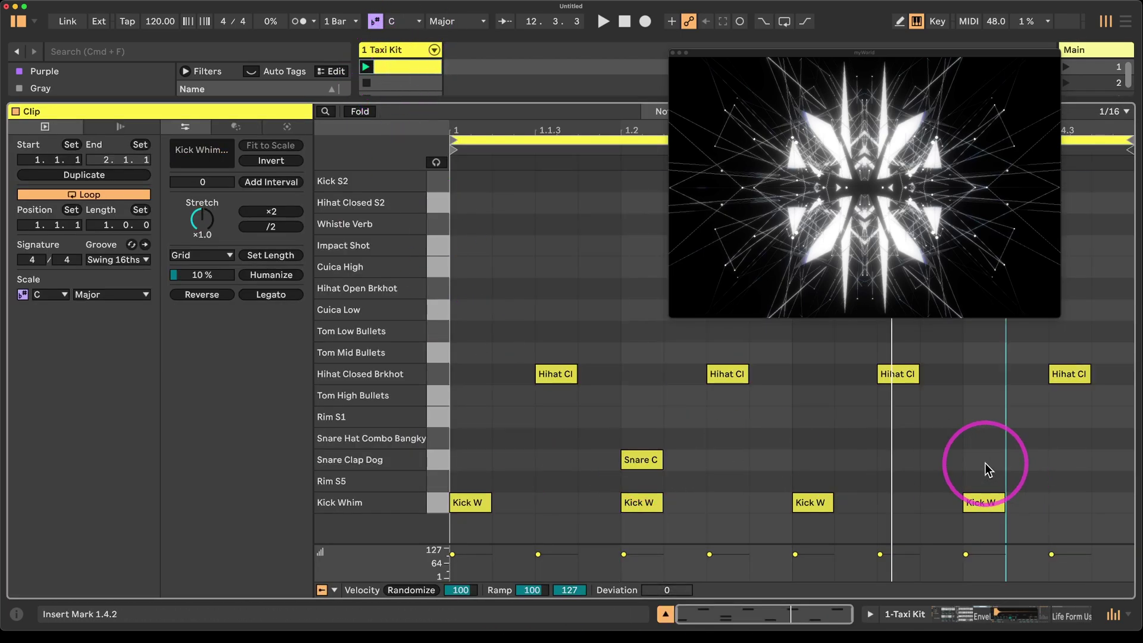
double_click(985, 463)
left_click(366, 67)
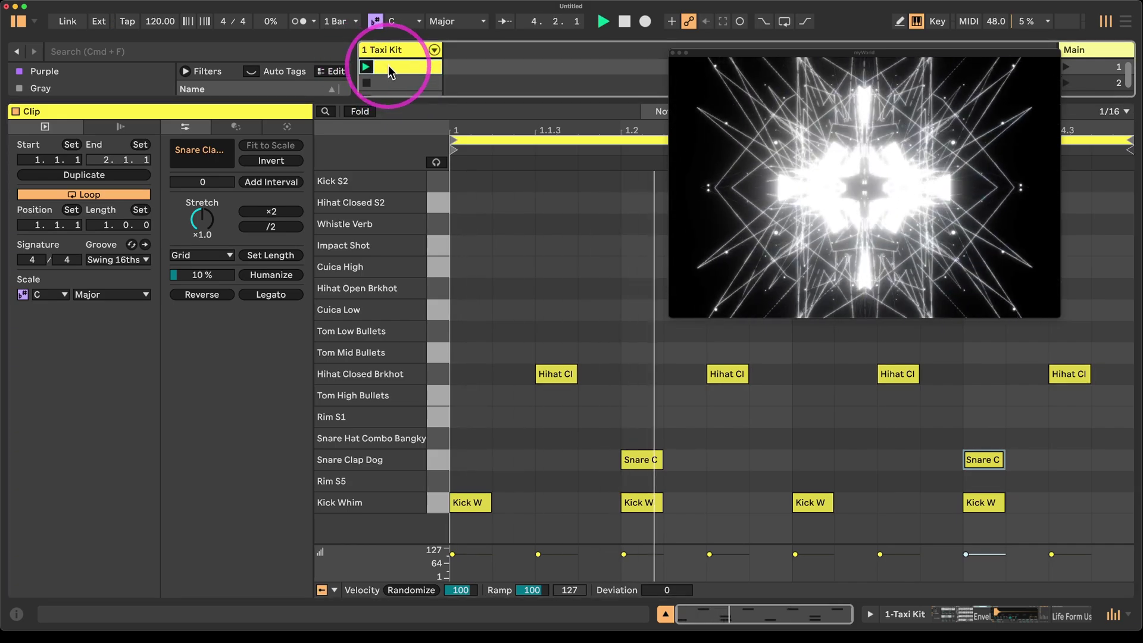
Step: Reshape the Envelope MIDI curve on the Snare Clap Dog pad to 205 ms attack, 1.50 ms decay and 0.0 dB sustain
double_click(388, 66)
left_click(391, 56)
left_click(391, 54)
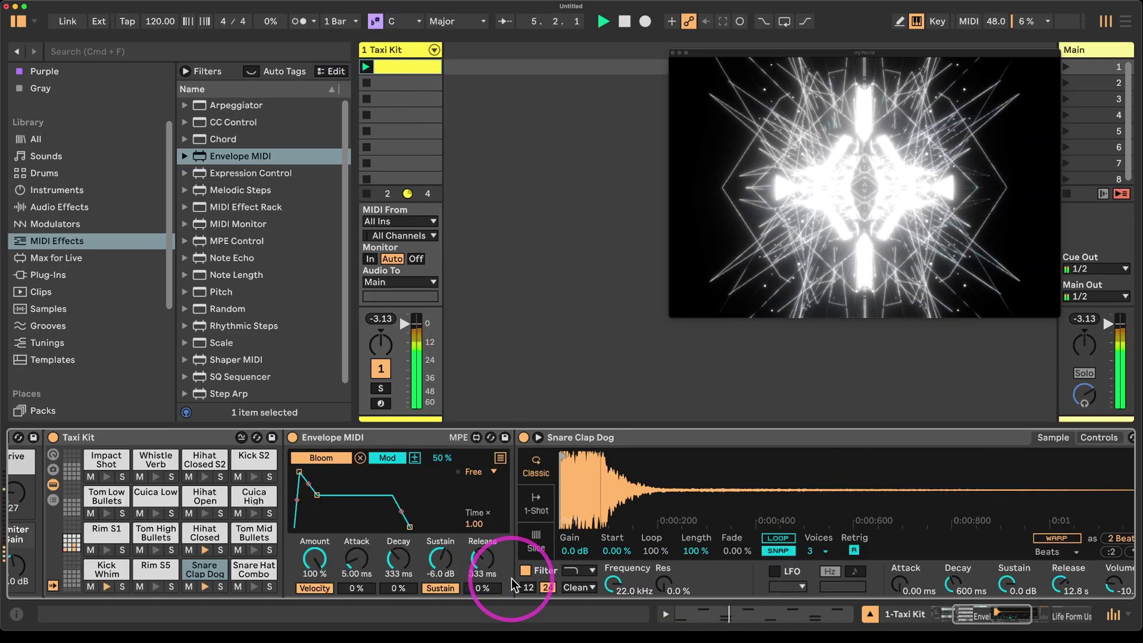
left_click_drag(323, 500, 310, 470)
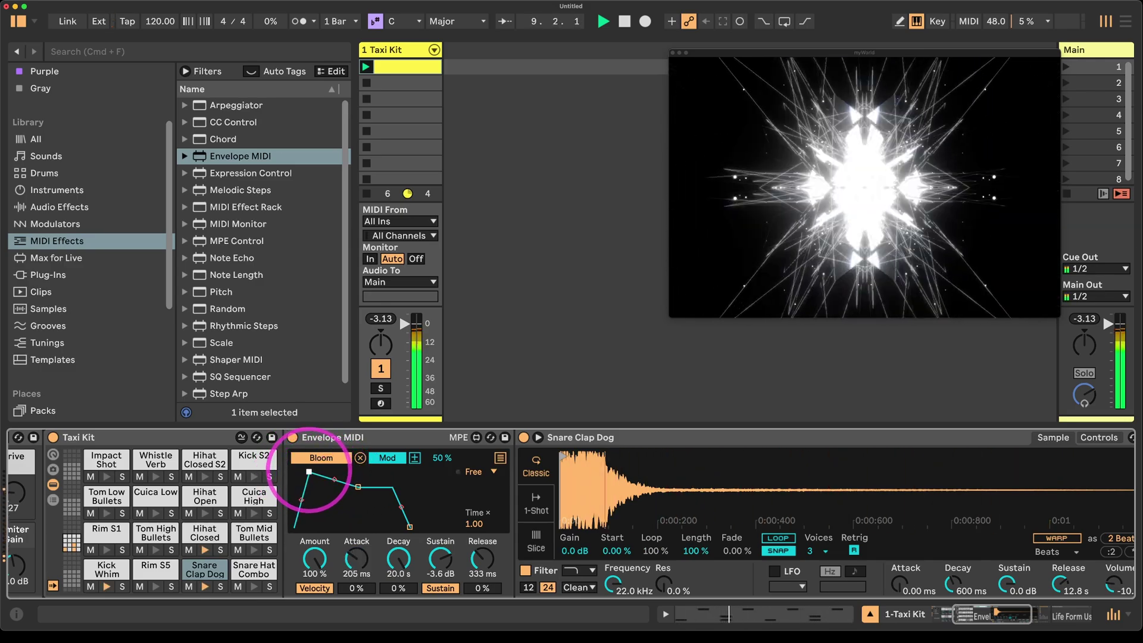
left_click_drag(358, 487, 309, 475)
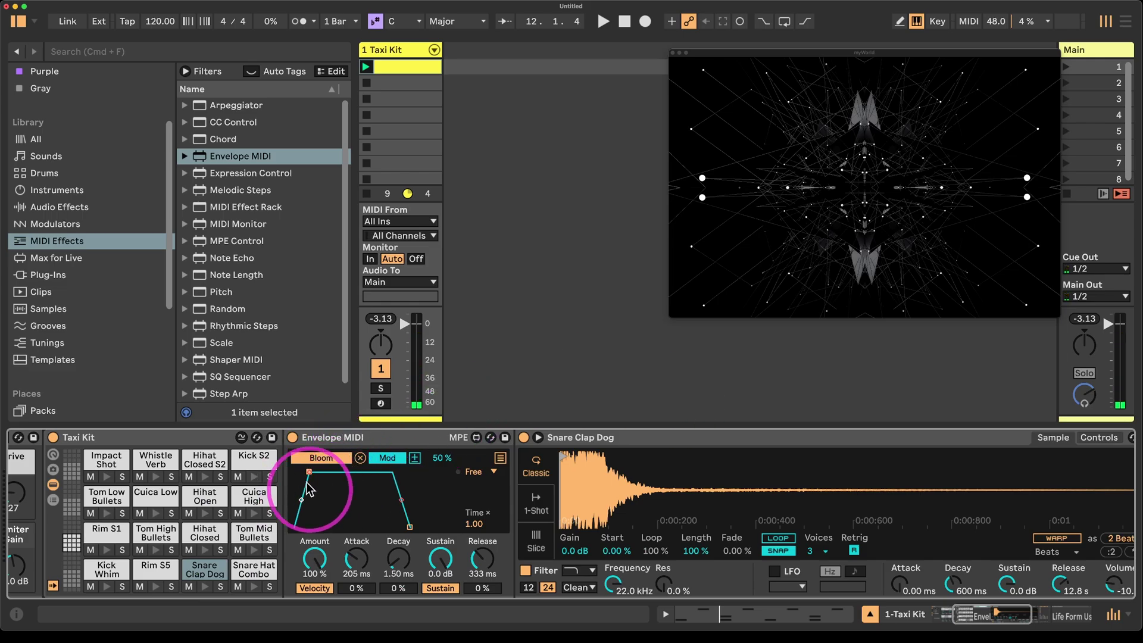
Step: Lengthen both Snare Clap Dog notes in the clip to one full beat each
left_click(398, 65)
double_click(398, 66)
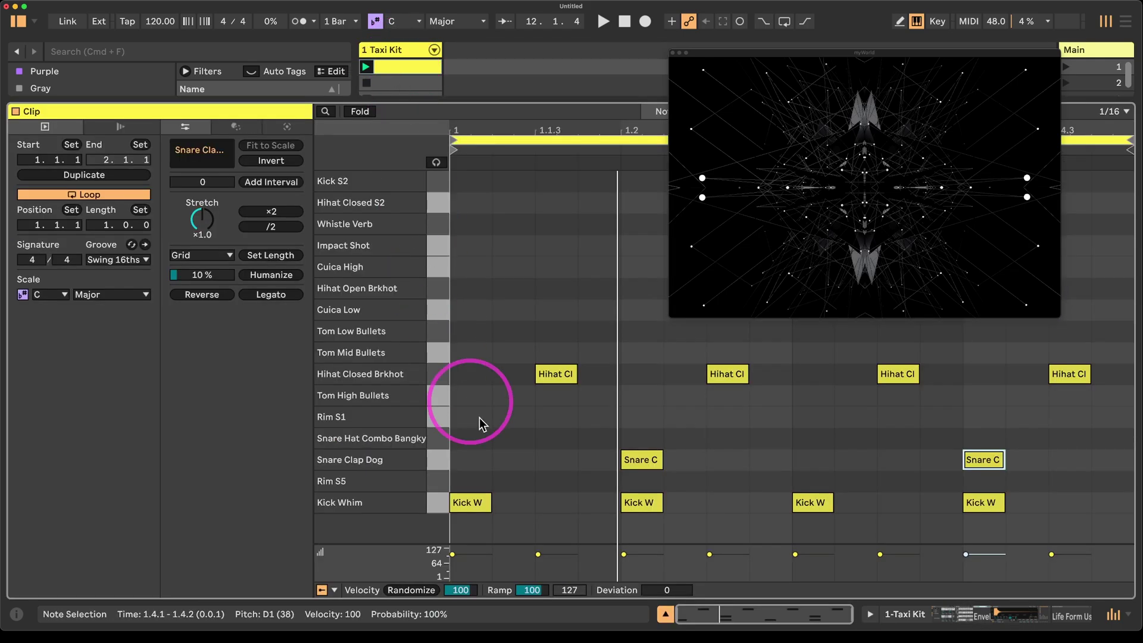
left_click_drag(1020, 439, 599, 465)
key("shift+Right")
key("shift+Right")
key("shift+Right")
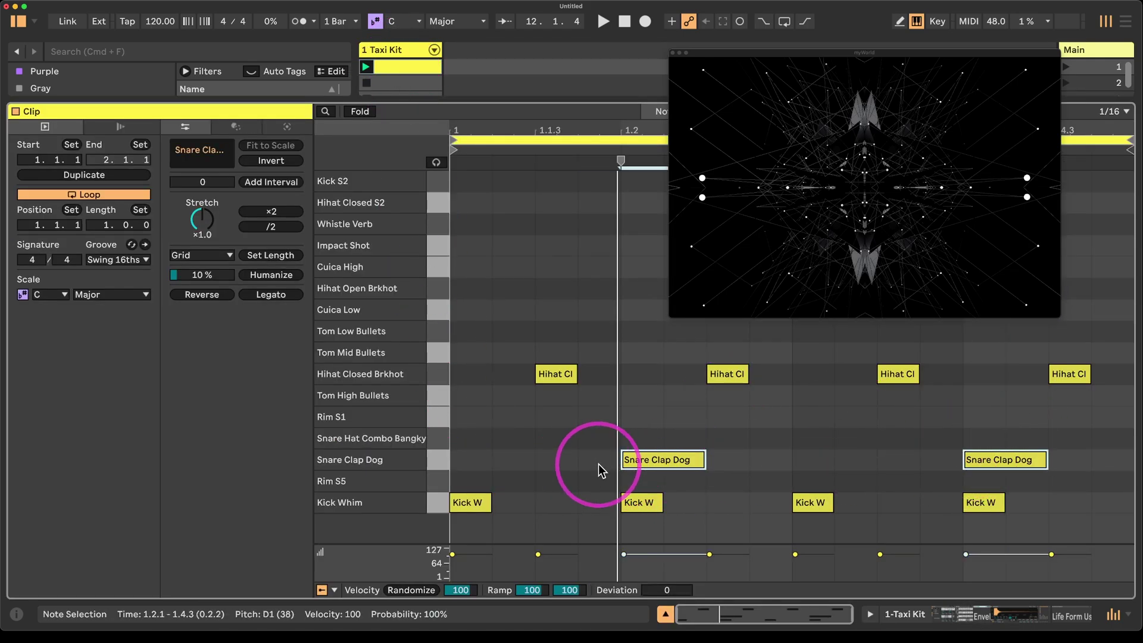
Step: Start playback and set the Snare Clap Dog pad's Envelope MIDI to 408 ms decay and -8.6 dB sustain
double_click(415, 53)
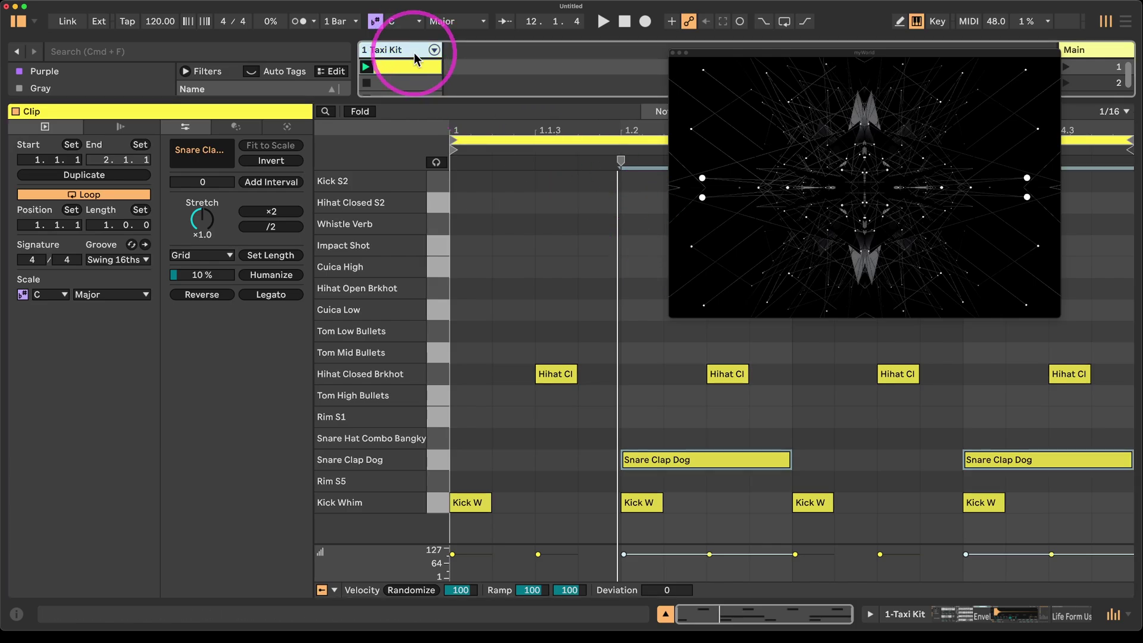
key("space")
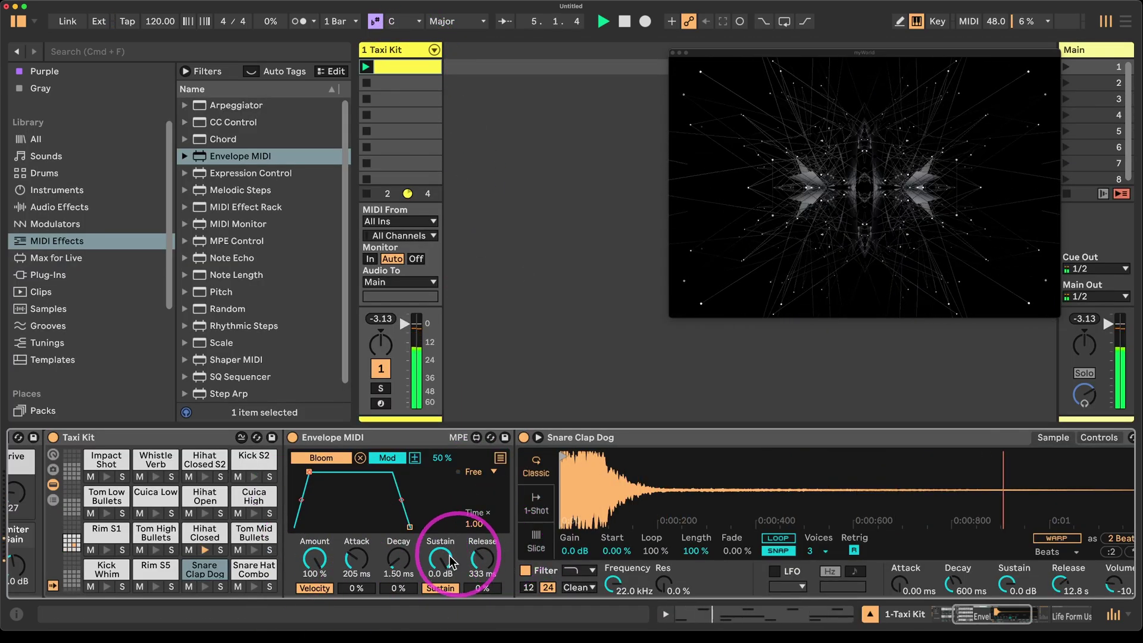
left_click_drag(421, 563, 397, 538)
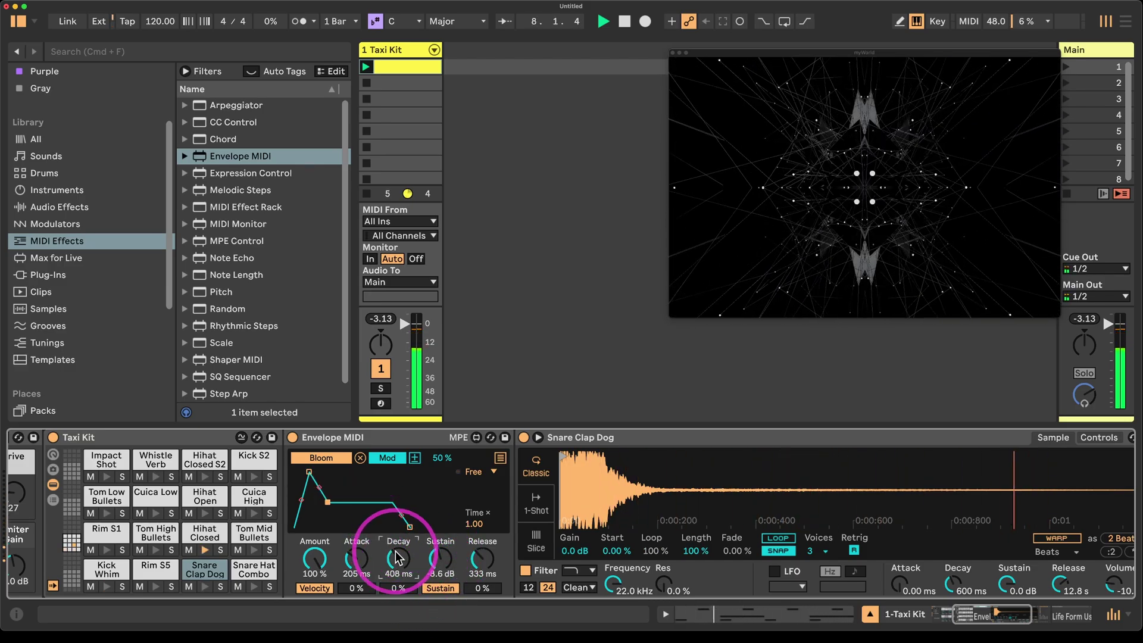
Step: Raise the Life amount of Life Form's noise.simplex while keeping that noise type
scroll(545, 534, "right", 3)
scroll(546, 539, "right", 10)
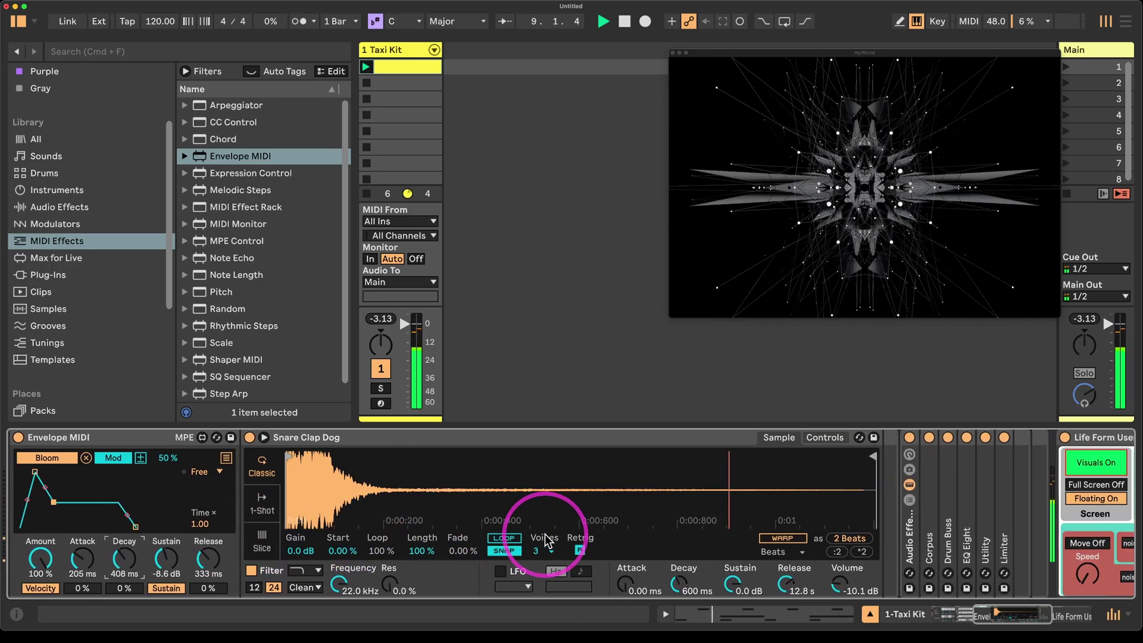
scroll(544, 542, "left", 1)
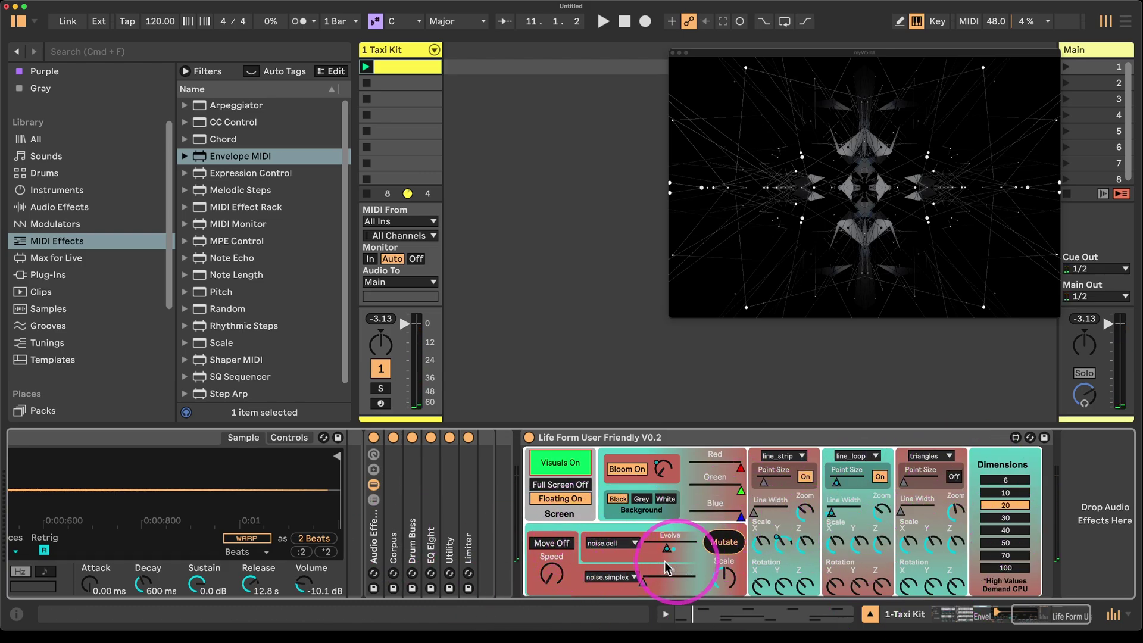
left_click(627, 578)
left_click(626, 581)
left_click_drag(653, 585, 675, 584)
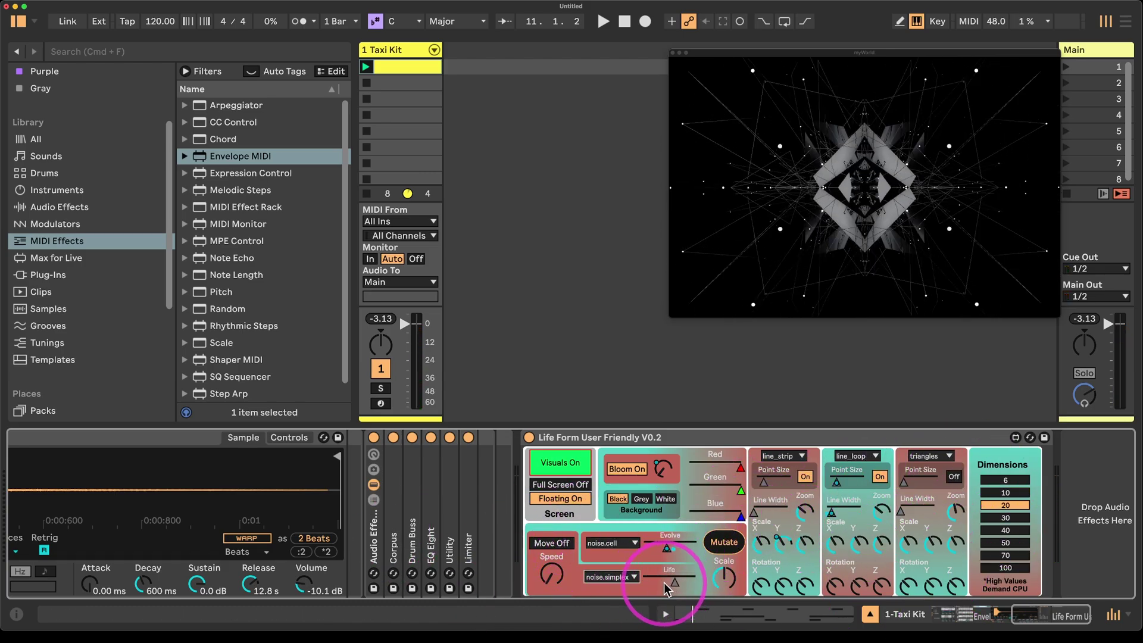
Step: Change Life Form's first shape to line_loop, lower the Green level and set Dimensions to 40
left_click(784, 460)
left_click(787, 492)
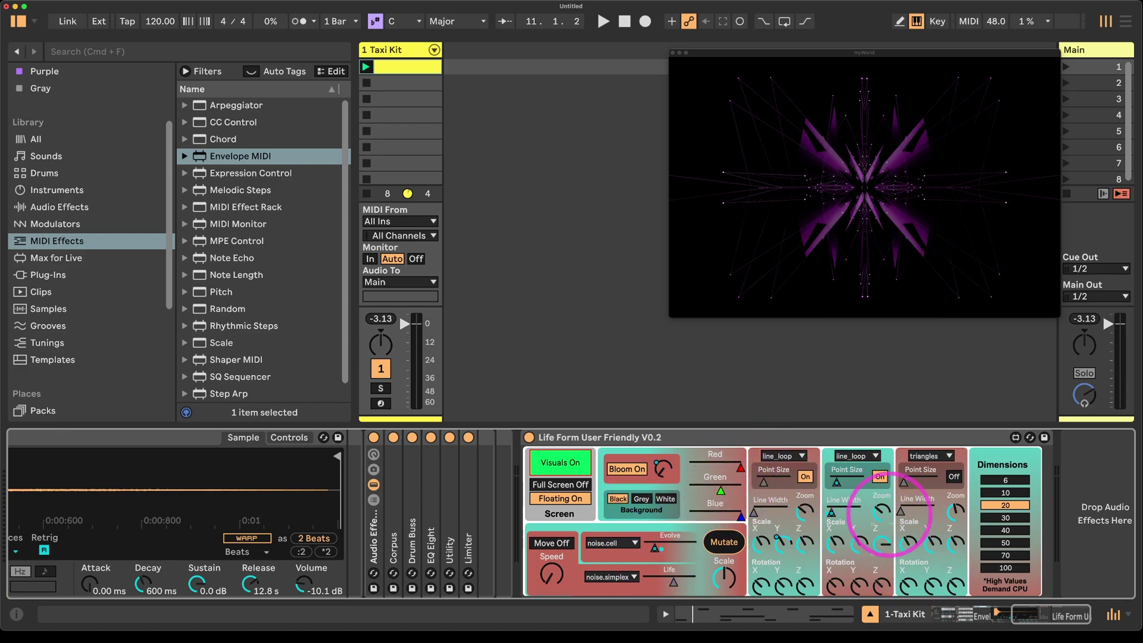
left_click(1005, 530)
Step: Play the clip and examine how the Snare Clap Dog pad's Envelope MIDI drives the bloom in the visuals
key("space")
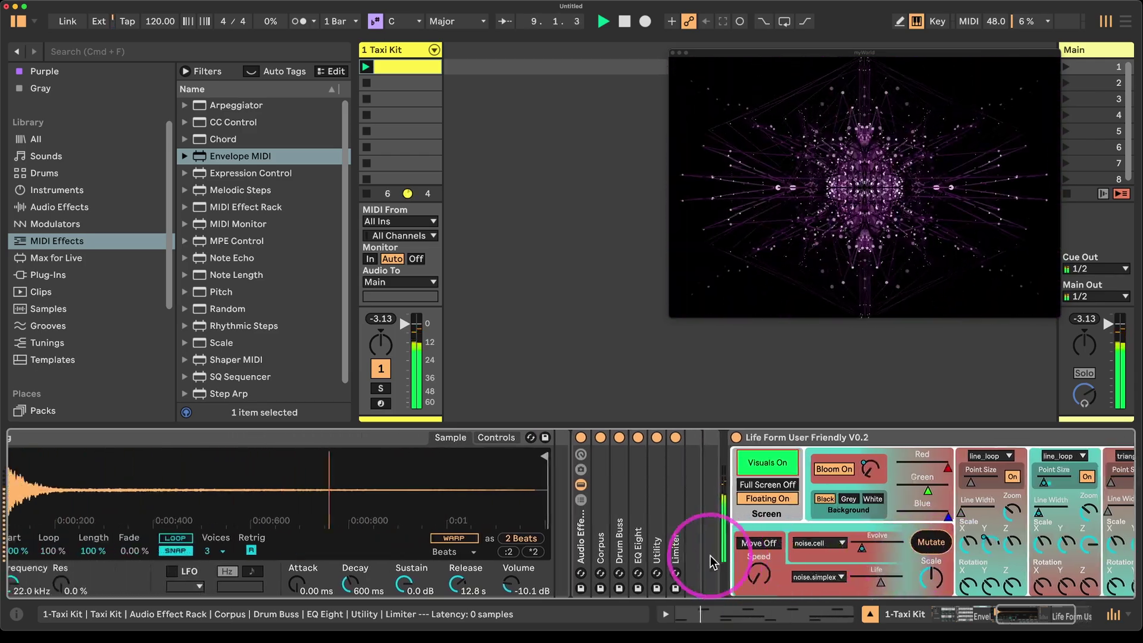
scroll(794, 545, "left", 10)
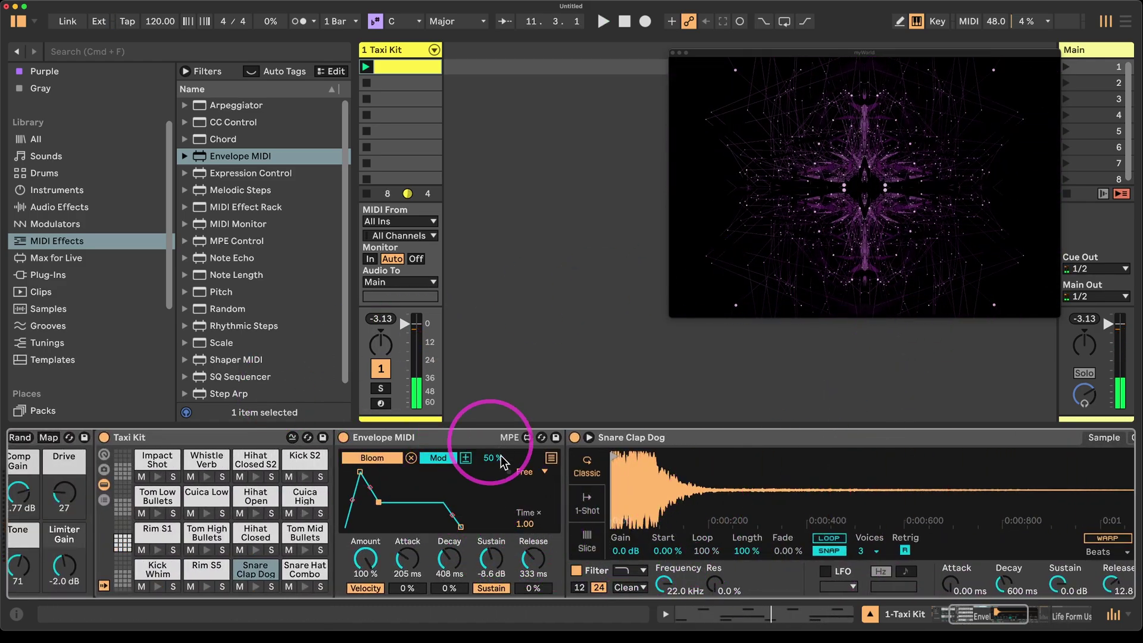
left_click(447, 443)
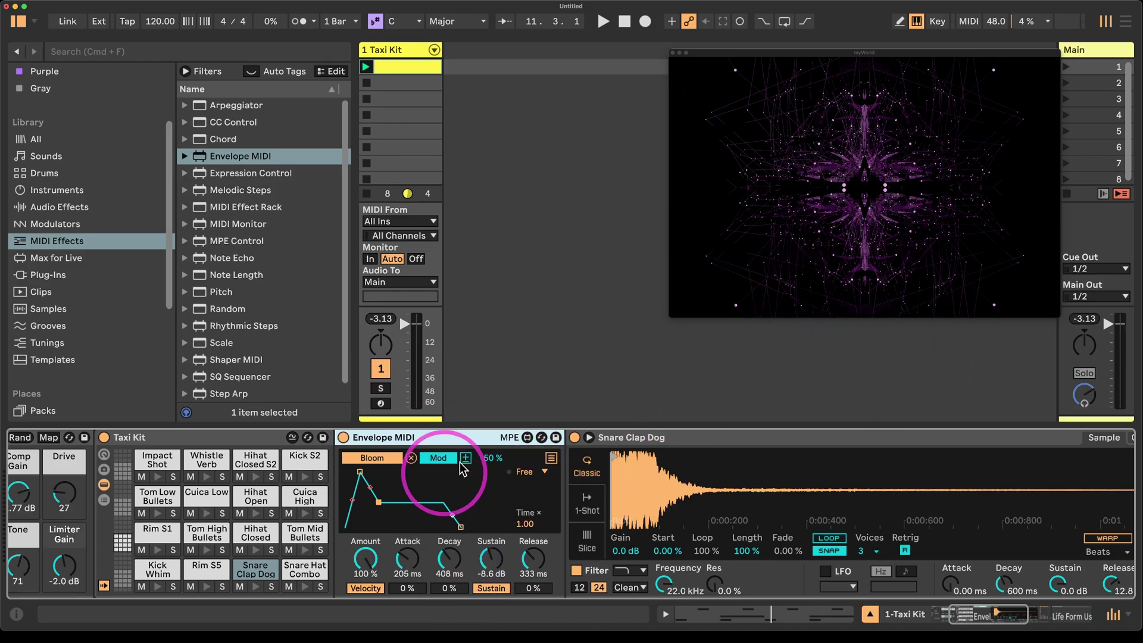
key("space")
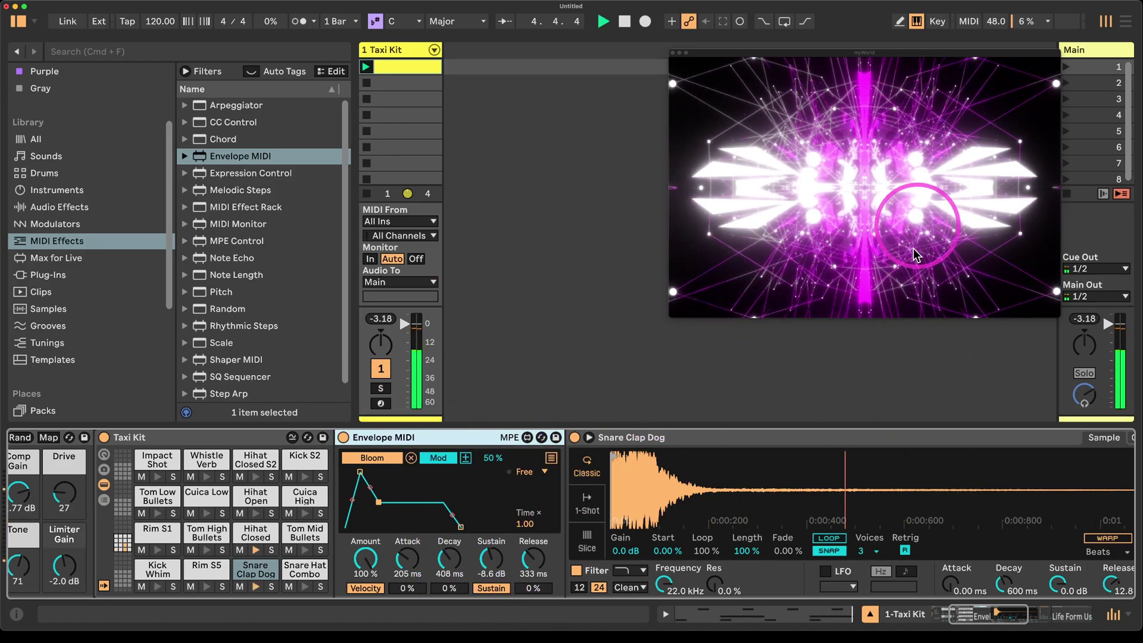
key("space")
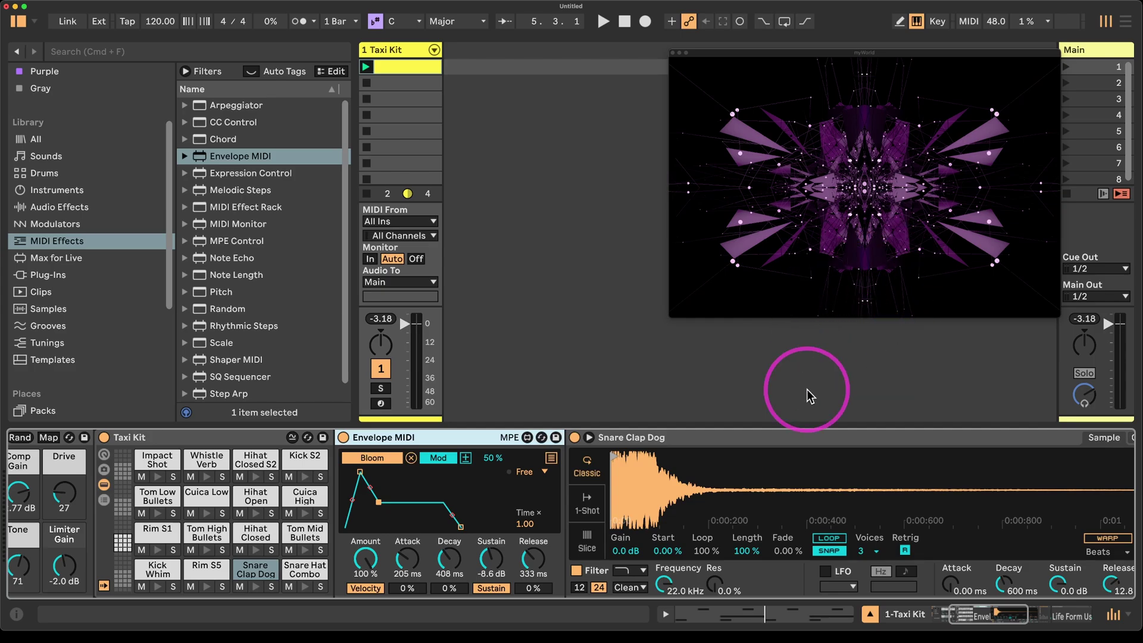
Step: Group the Snare Clap Dog pad's Envelope MIDI into a MIDI Effect Rack and duplicate its chain
left_click(466, 437)
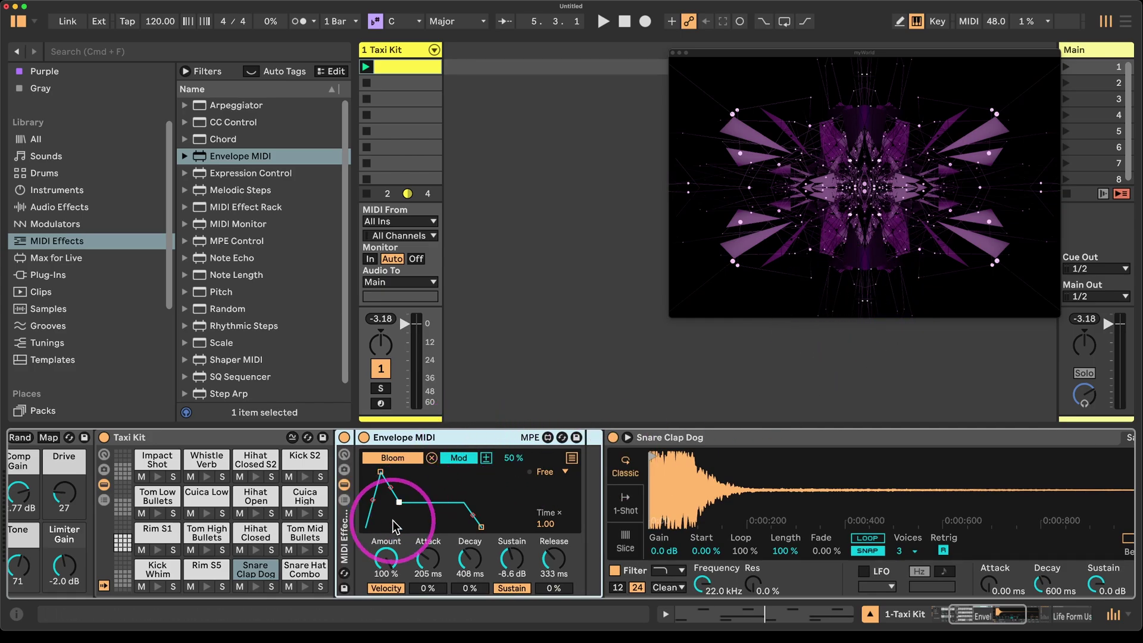
key("cmd+g")
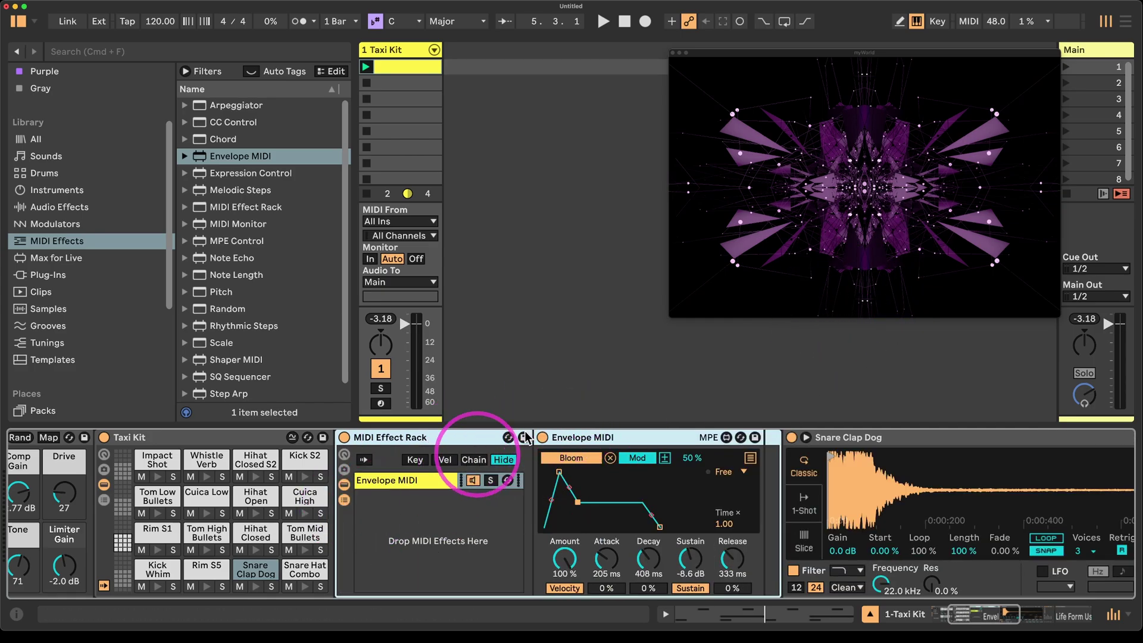
left_click(390, 484)
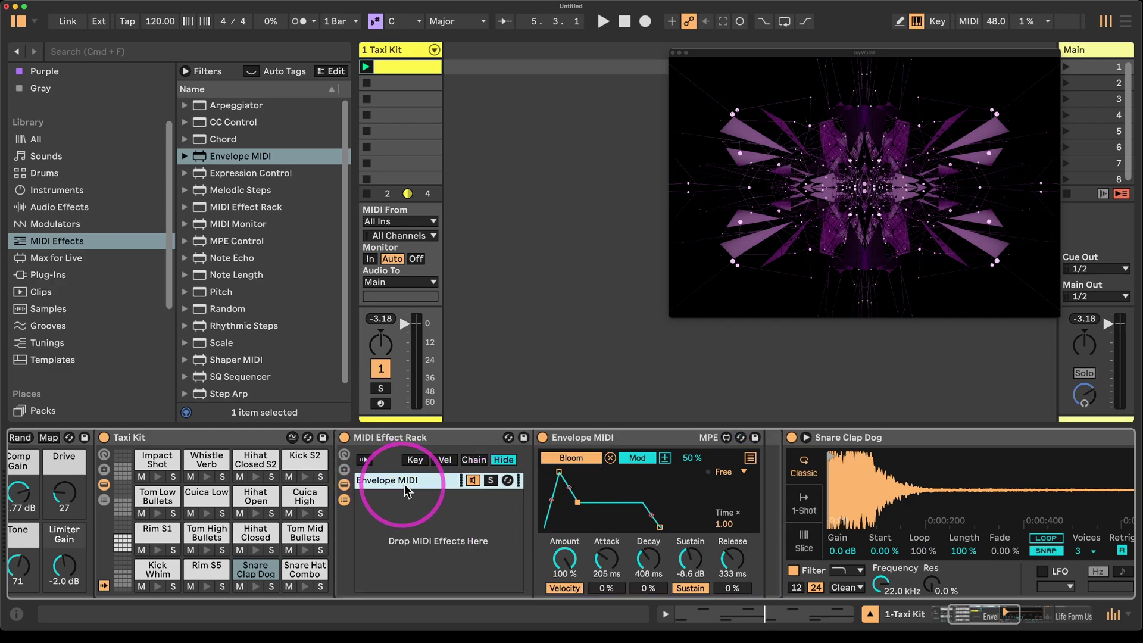
key("cmd+d")
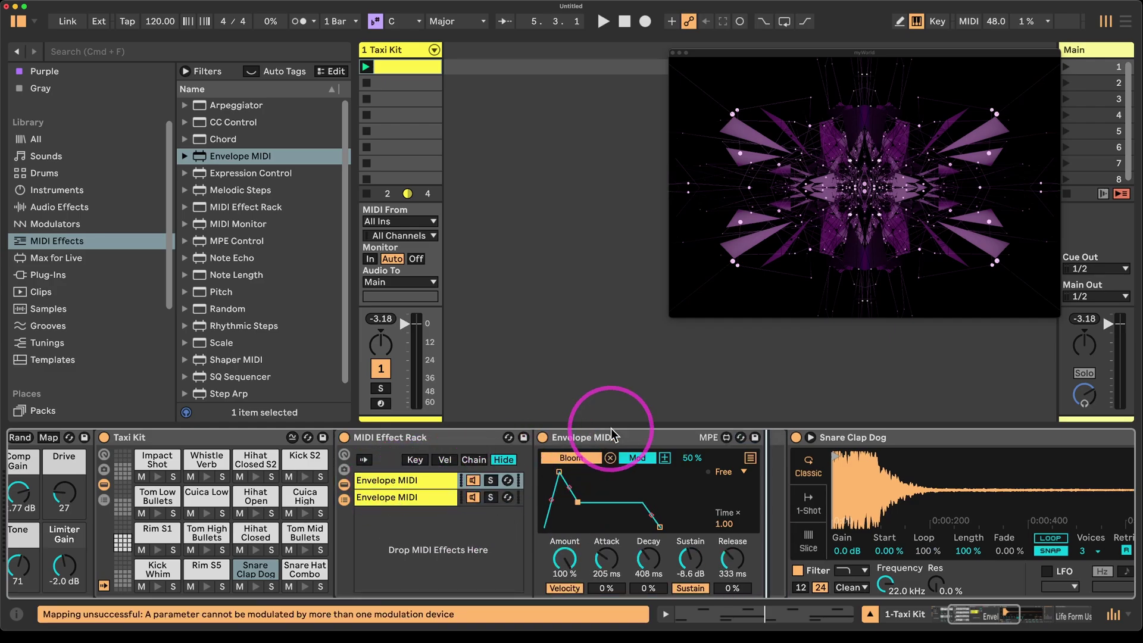
Step: Delete the Envelope MIDI device from the rack's duplicated chain, keeping the one mapped to Bloom
left_click(616, 439)
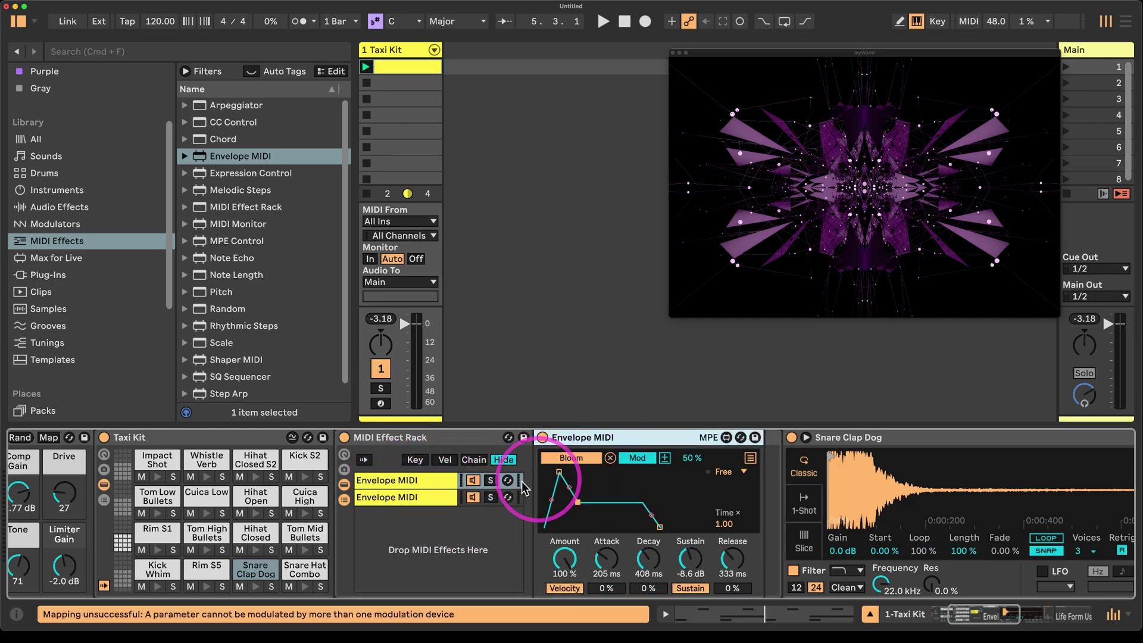
left_click(578, 438)
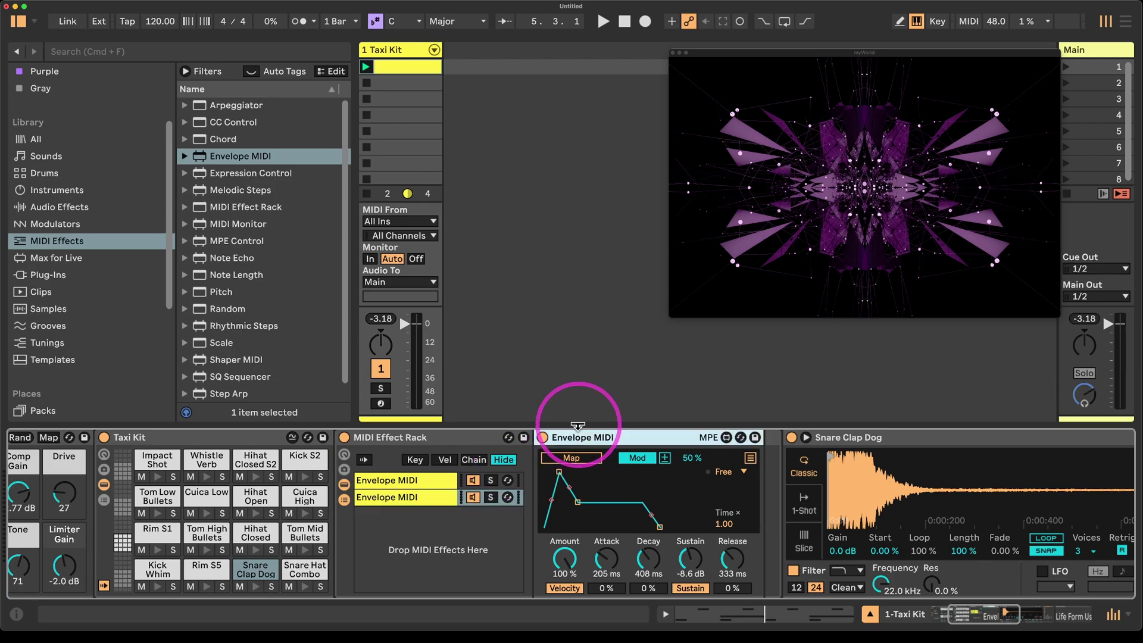
key("Delete")
Step: Insert the Velocity MIDI effect before Envelope MIDI in the rack's first chain
left_click(388, 480)
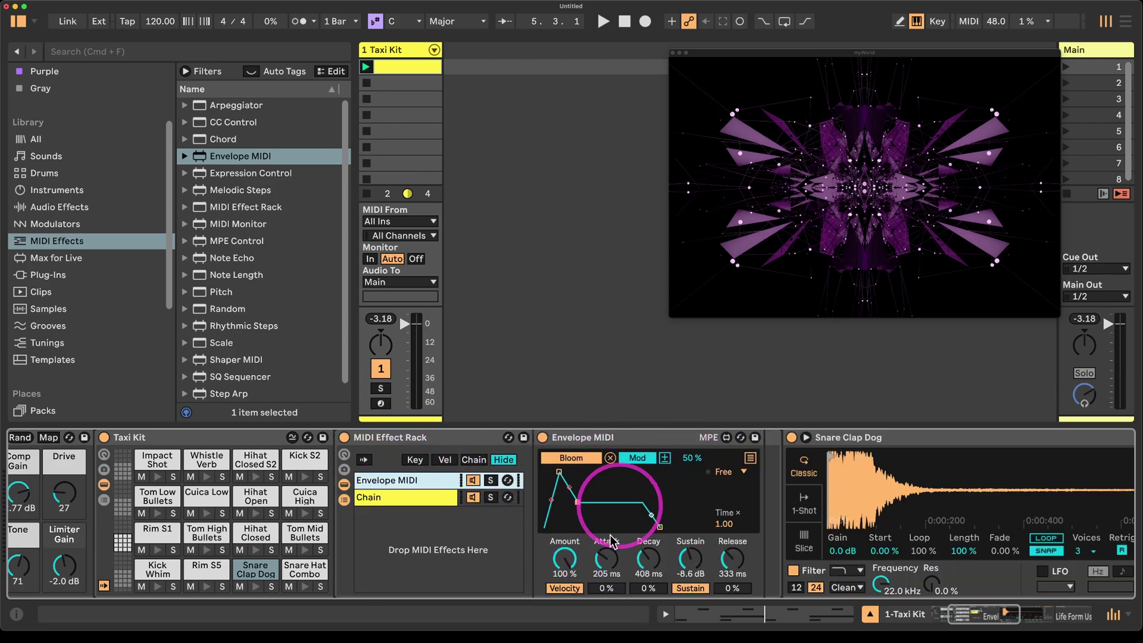
scroll(274, 271, "down", 1)
scroll(256, 256, "up", 1)
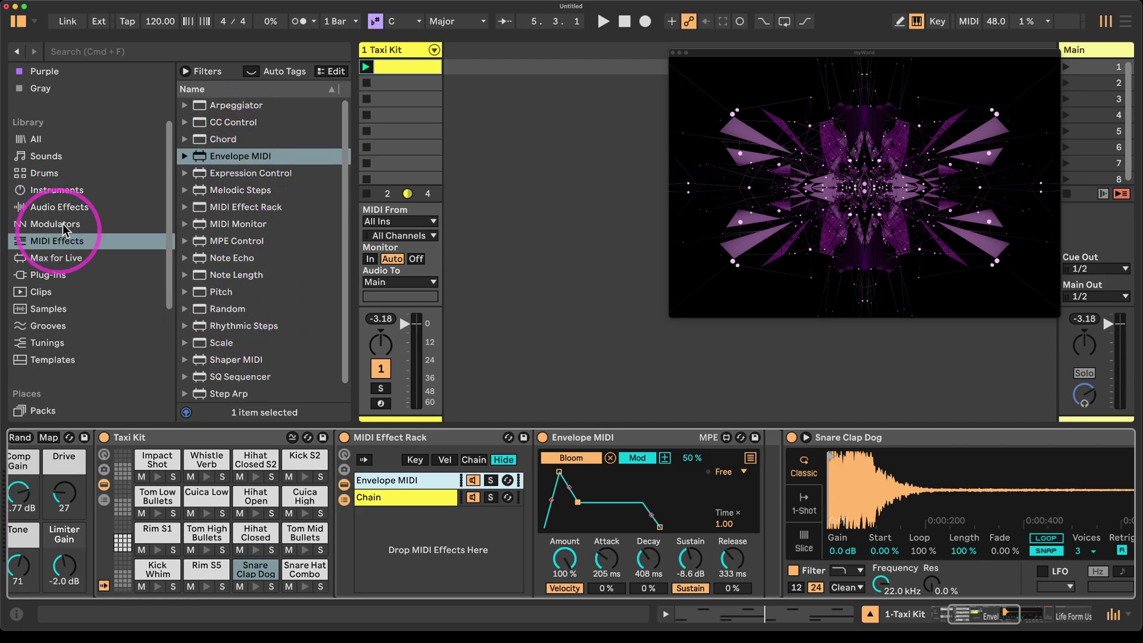
left_click(74, 208)
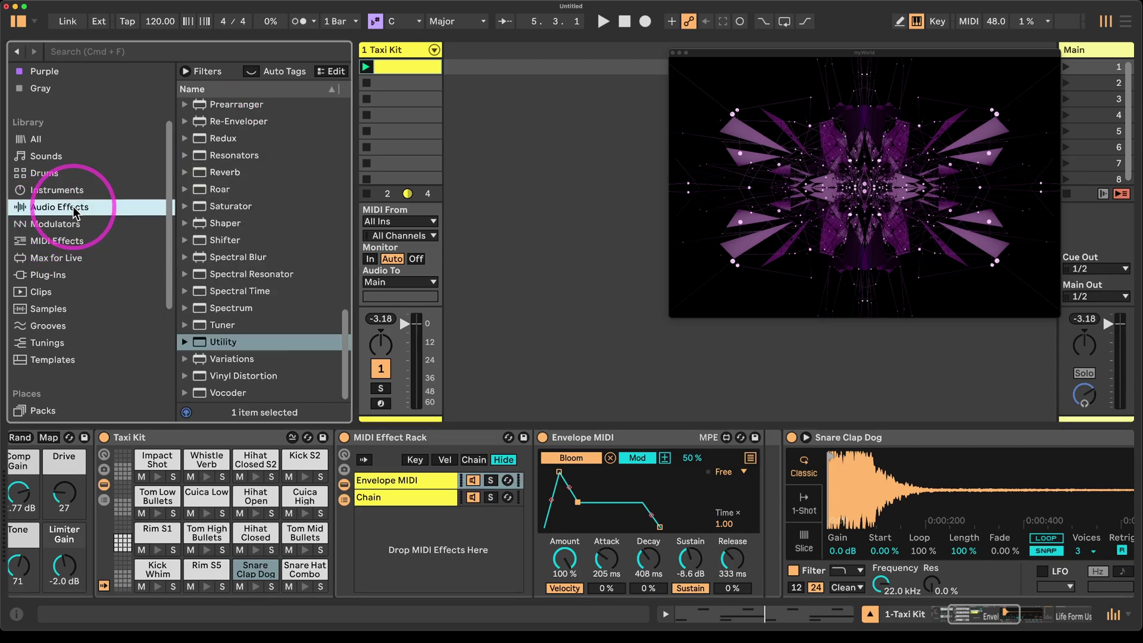
left_click(58, 242)
scroll(286, 303, "down", 1)
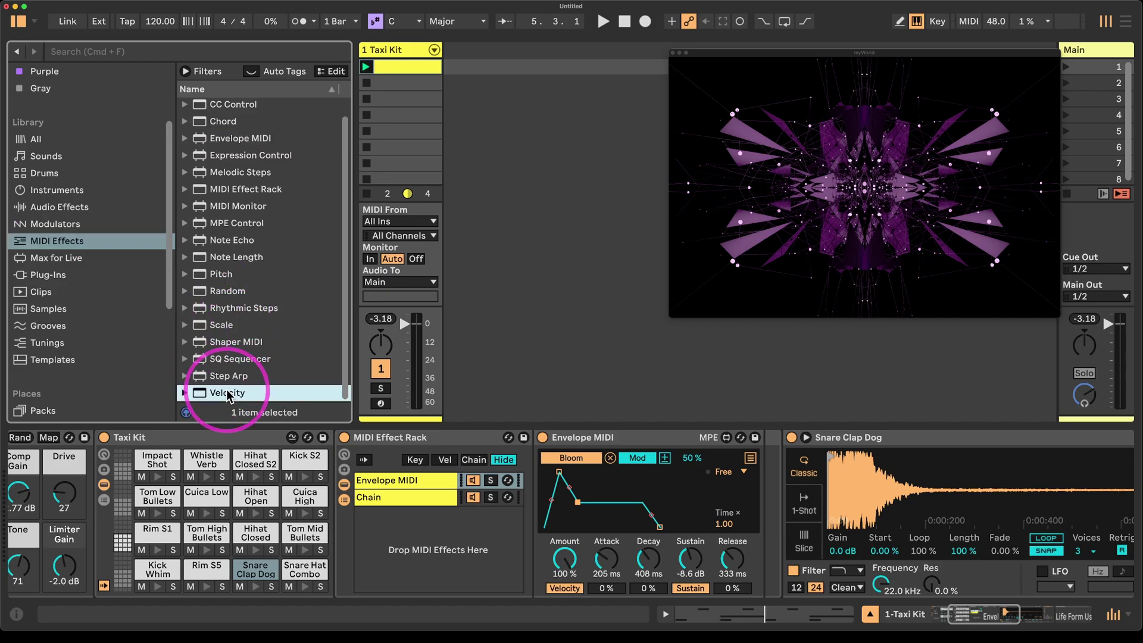
left_click_drag(197, 392, 541, 501)
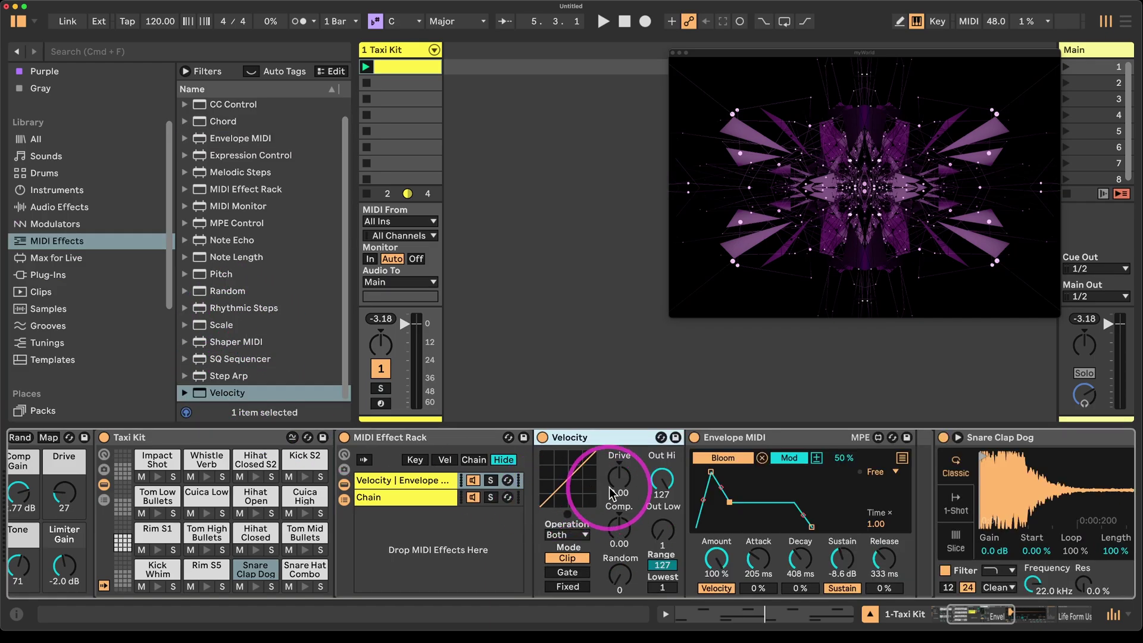
Step: Set the Velocity effect's Random to 64 and Out Hi to 104 while playing the clip
left_click_drag(619, 576, 623, 554)
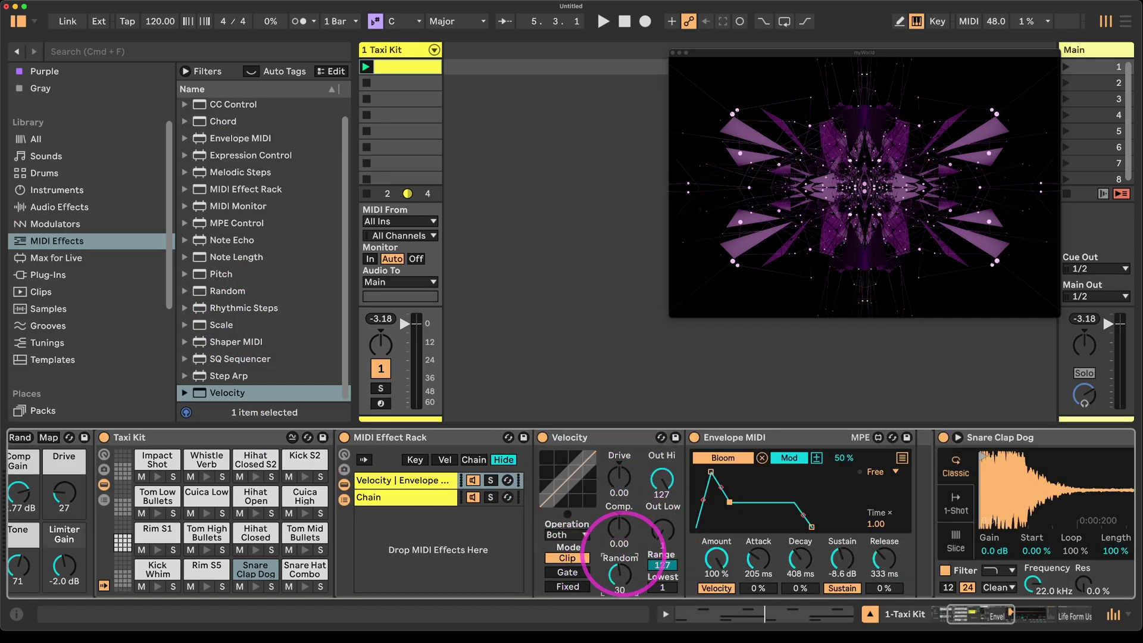
key("space")
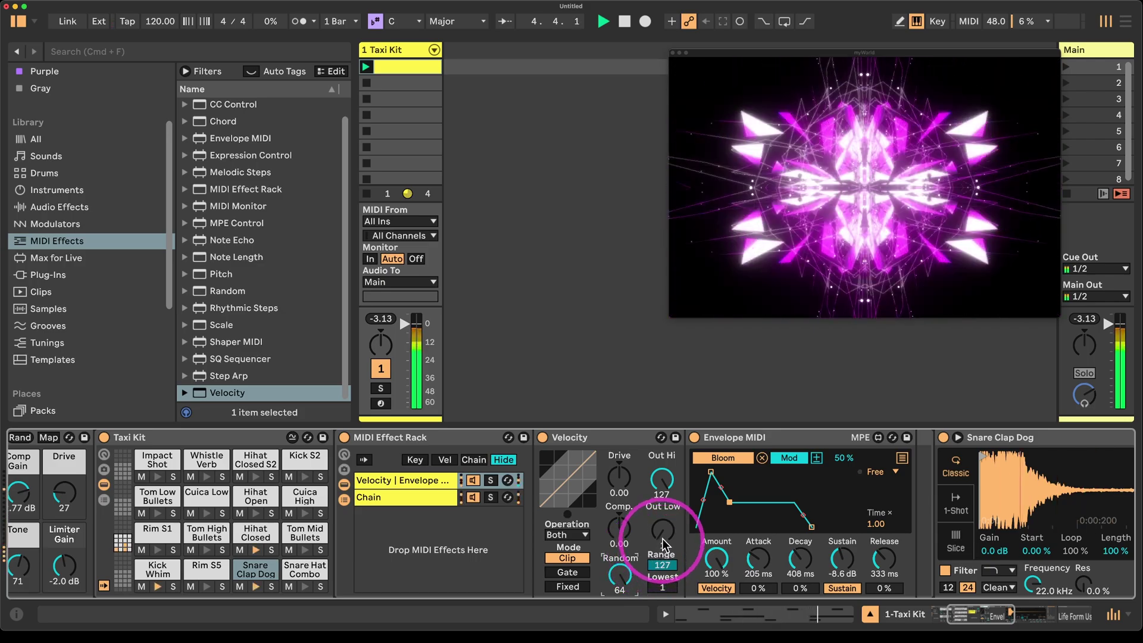
left_click_drag(664, 473, 662, 483)
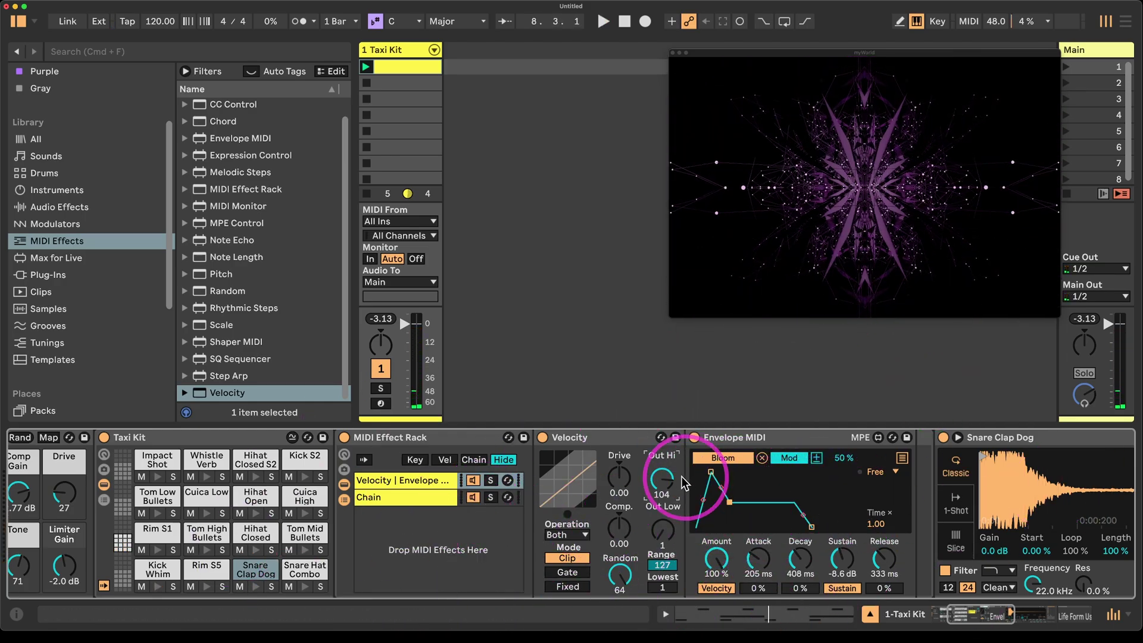
Step: Raise the Line Width of Life Form's first line_loop shape
scroll(587, 536, "right", 4)
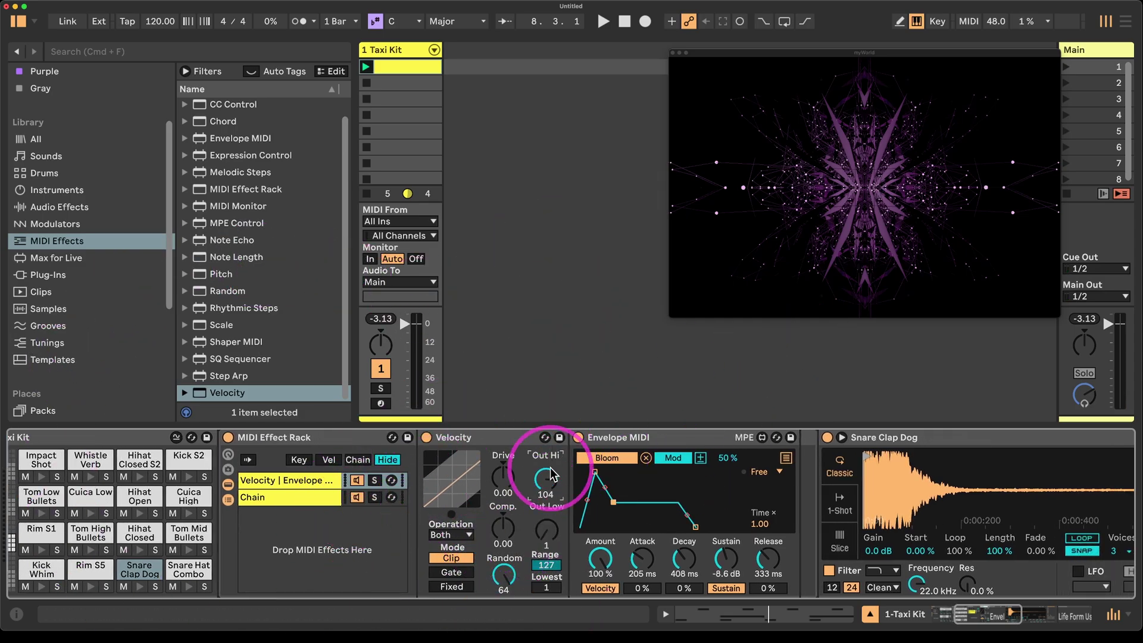
scroll(686, 458, "right", 15)
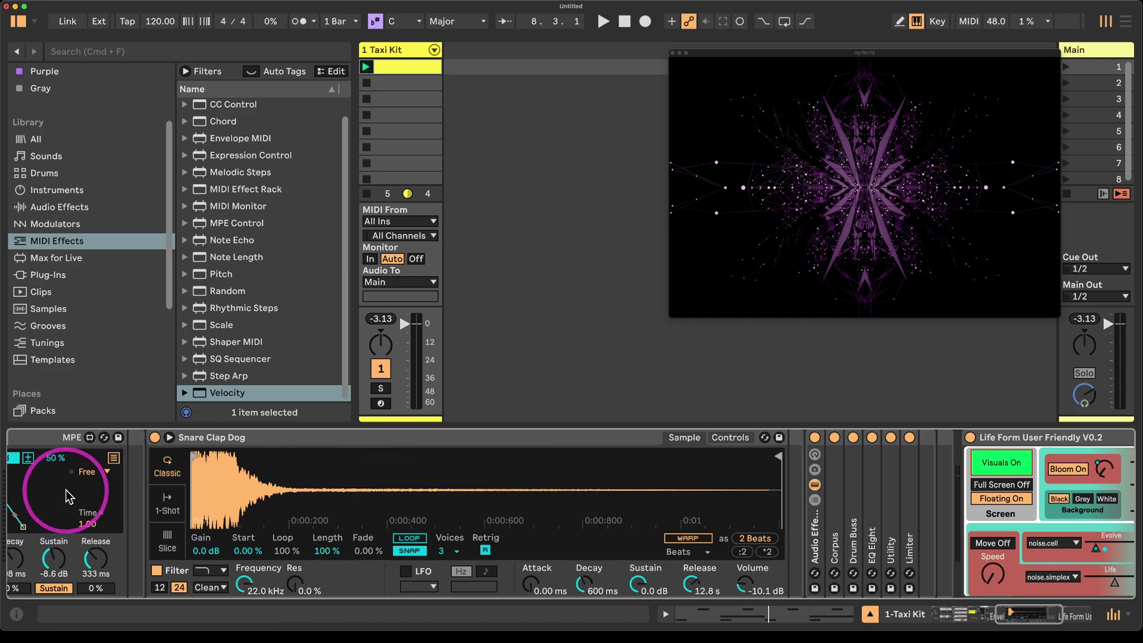
scroll(141, 500, "left", 8)
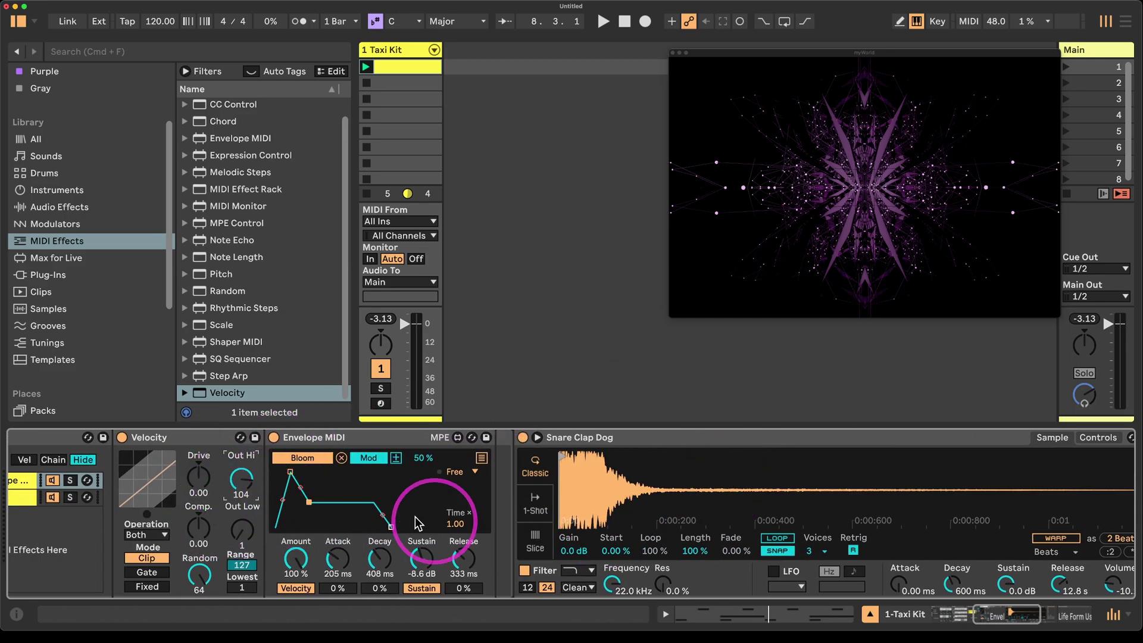
scroll(852, 441, "right", 18)
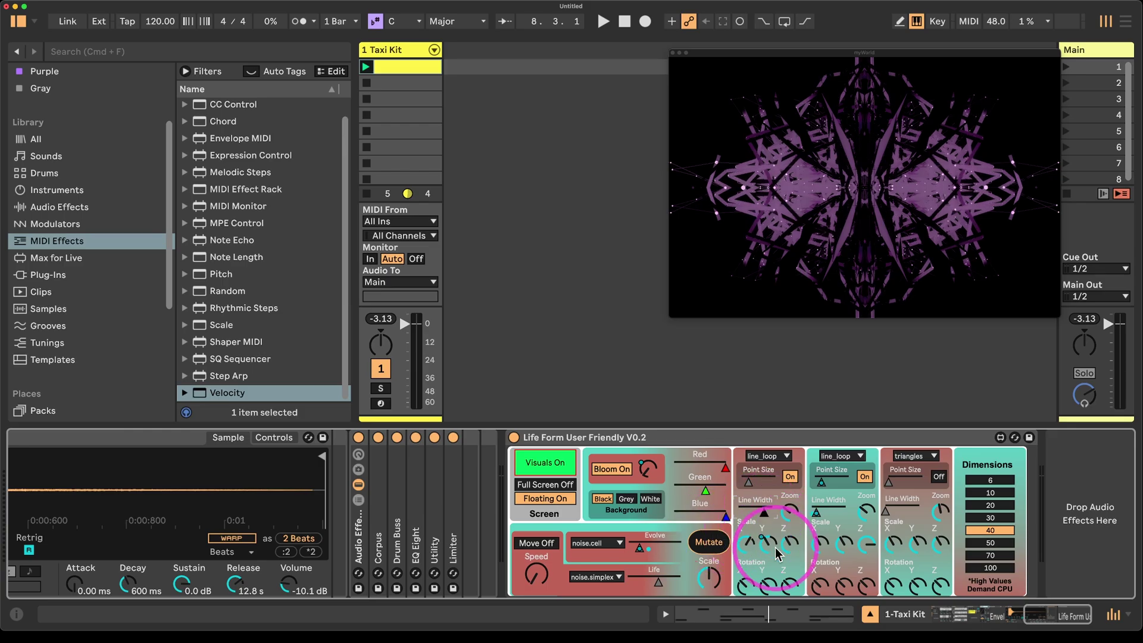
Step: Adjust the Z Rotation of Life Form's first line_loop shape and the Z Scale of its second line_loop shape
mouse_move(794, 582)
left_mouse_down()
mouse_move(799, 590)
mouse_move(799, 572)
left_mouse_up()
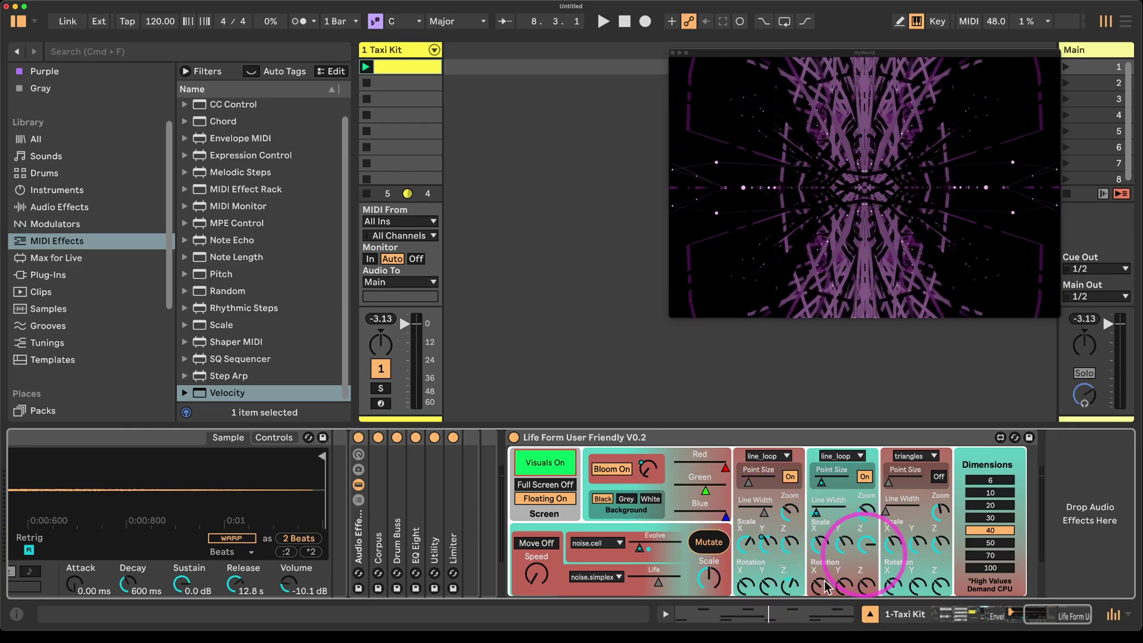
left_click_drag(866, 543, 864, 522)
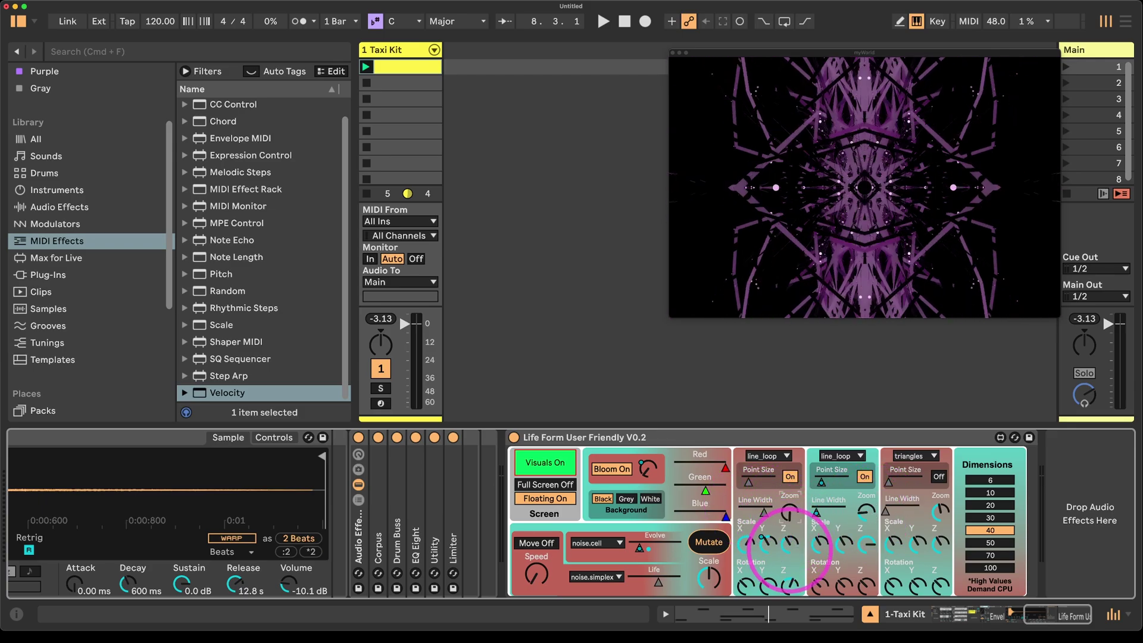
Step: Review the Taxi Kit device chain, from Life Form User Friendly V0.2 back through the Snare Clap Dog pad's Envelope MIDI and Velocity devices
scroll(774, 470, "left", 10)
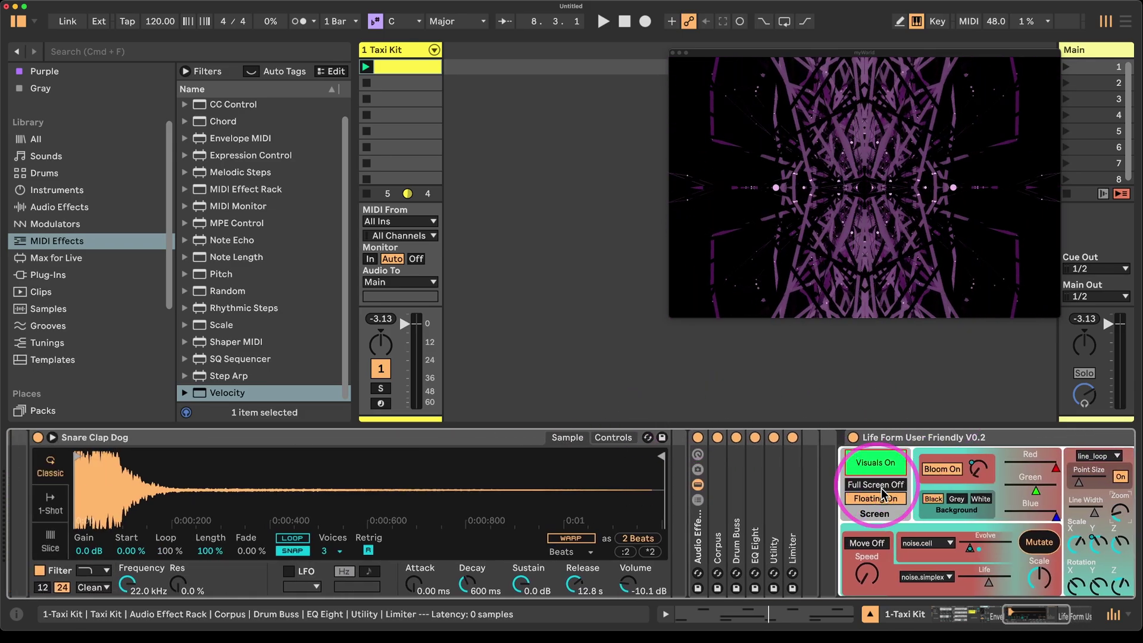
scroll(1033, 460, "right", 10)
left_click(766, 438)
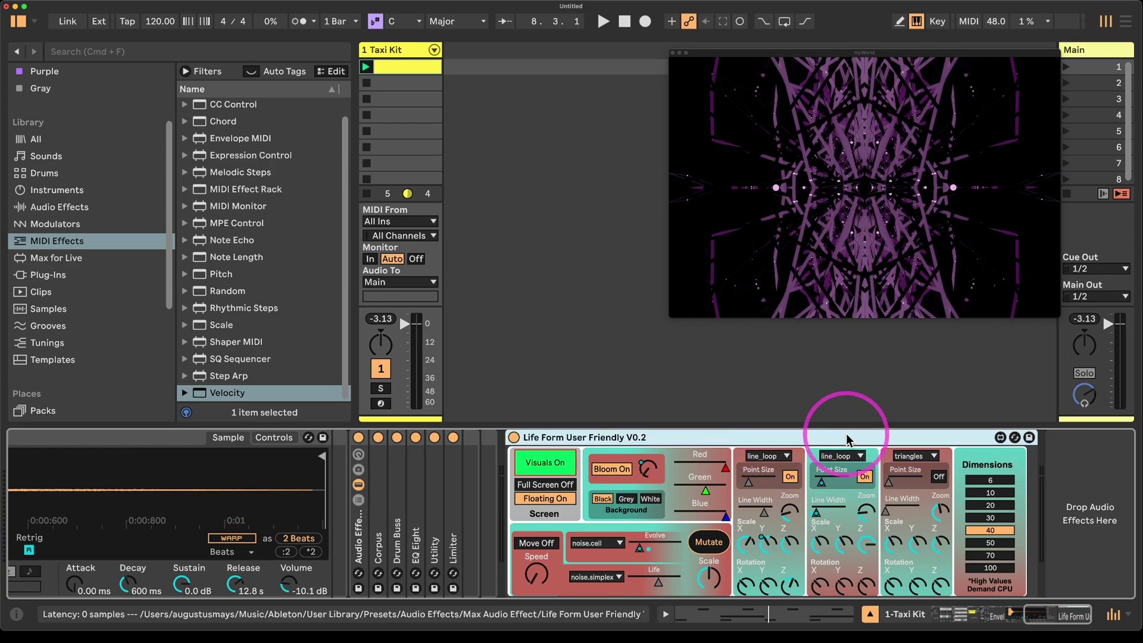
scroll(620, 543, "left", 15)
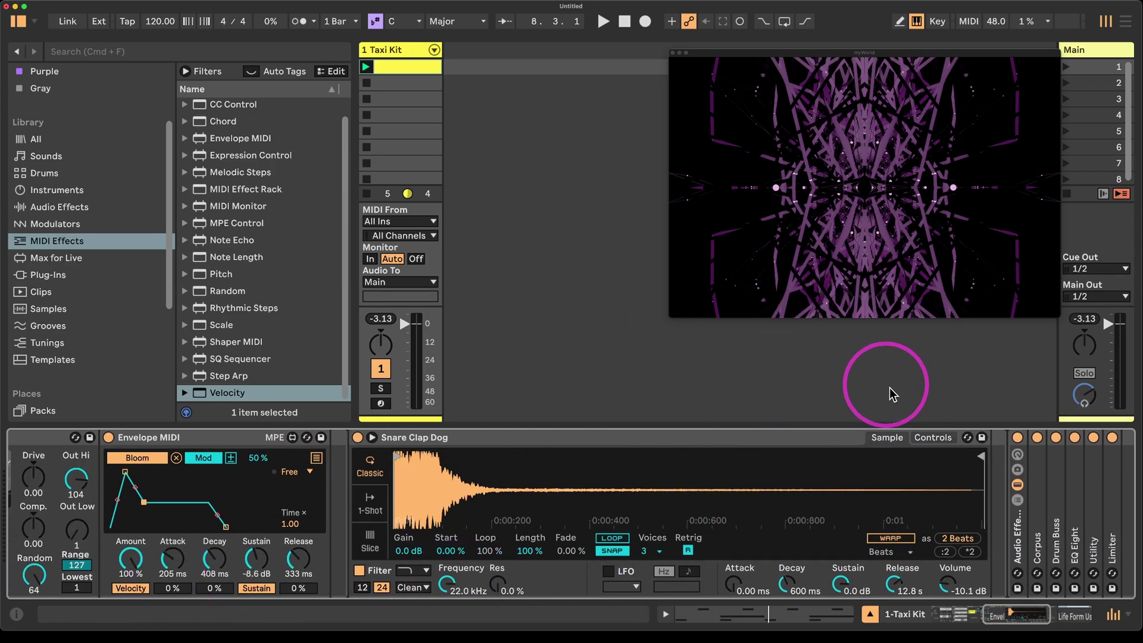
scroll(899, 471, "right", 10)
scroll(853, 459, "right", 4)
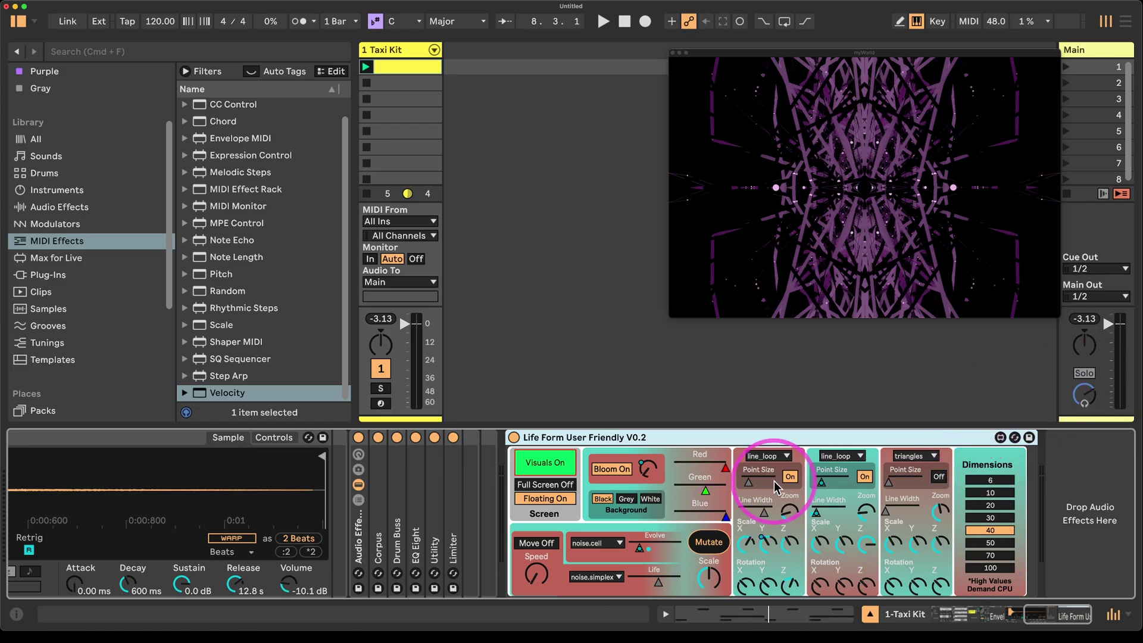
scroll(630, 459, "left", 15)
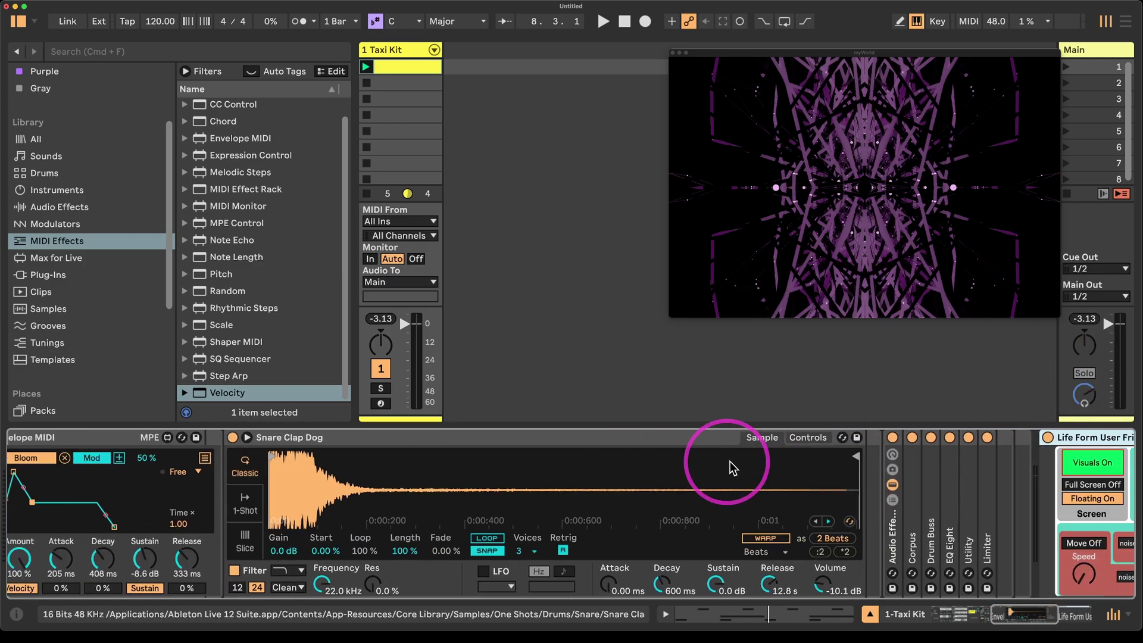
scroll(1012, 447, "right", 15)
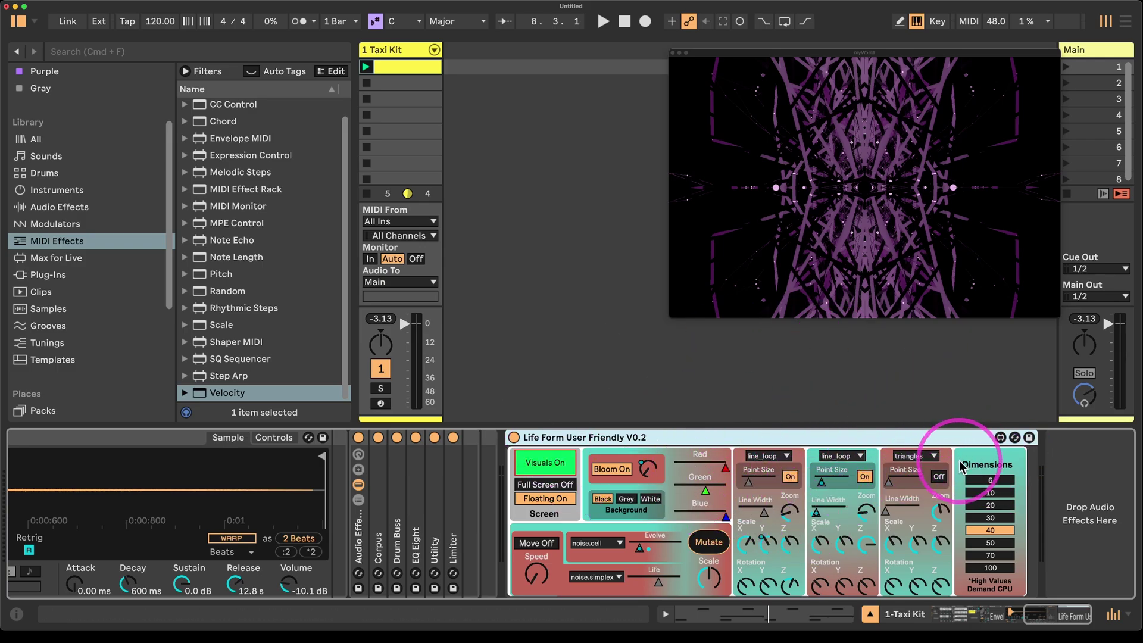
scroll(963, 467, "left", 10)
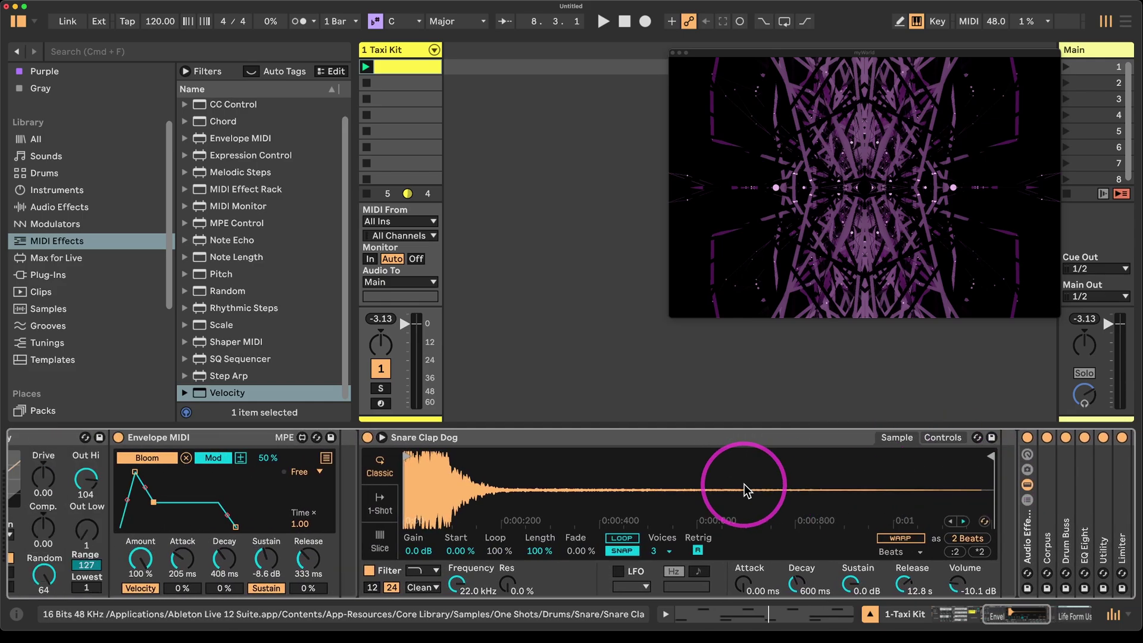
scroll(746, 490, "left", 10)
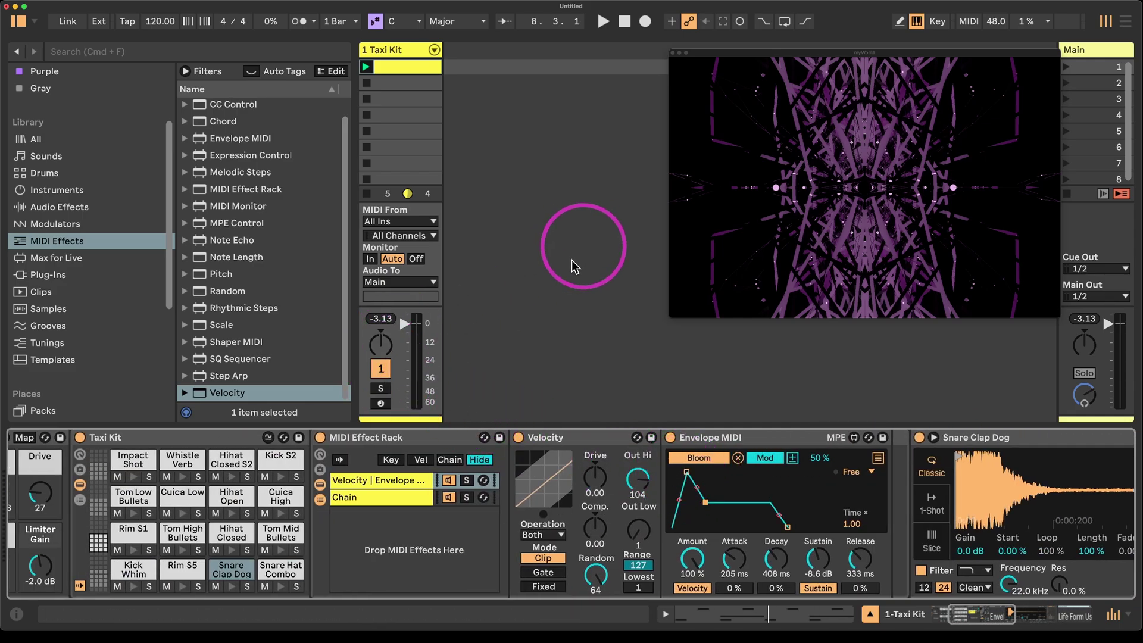